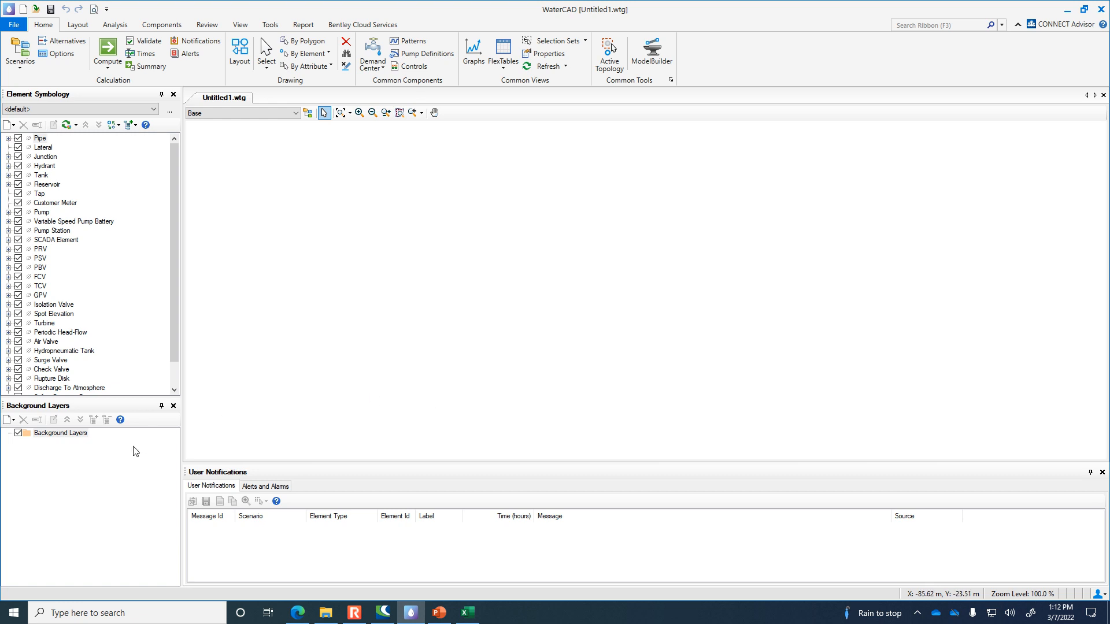
Review the Project Description and the design project resources list in the browser before returning to WaterCAD.
left_click(297, 613)
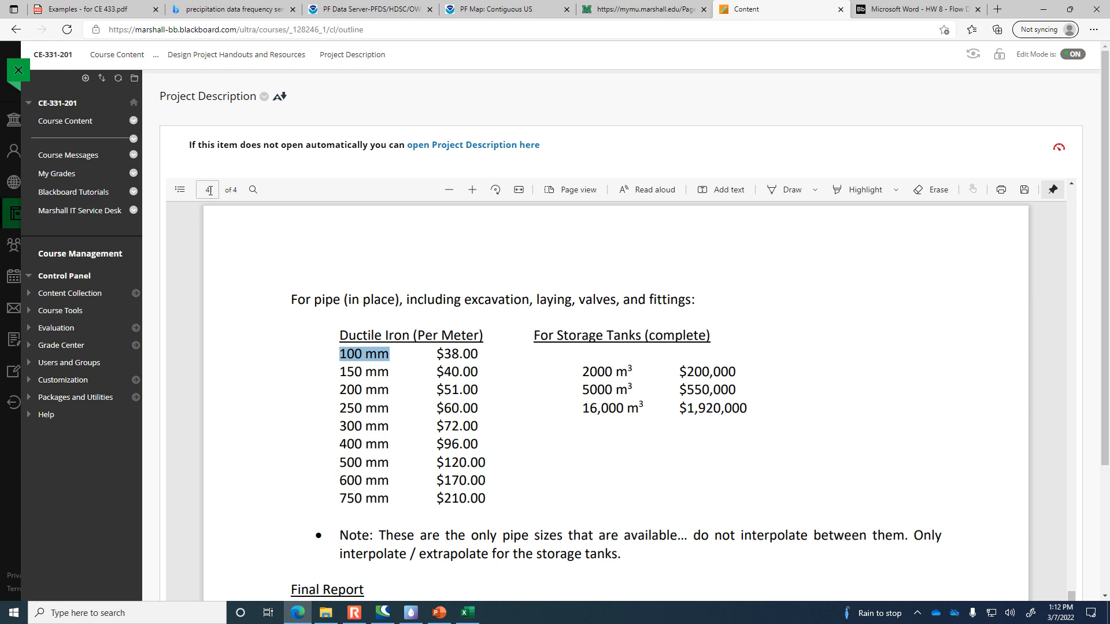
scroll(524, 288, "up", 2)
scroll(524, 288, "up", 10)
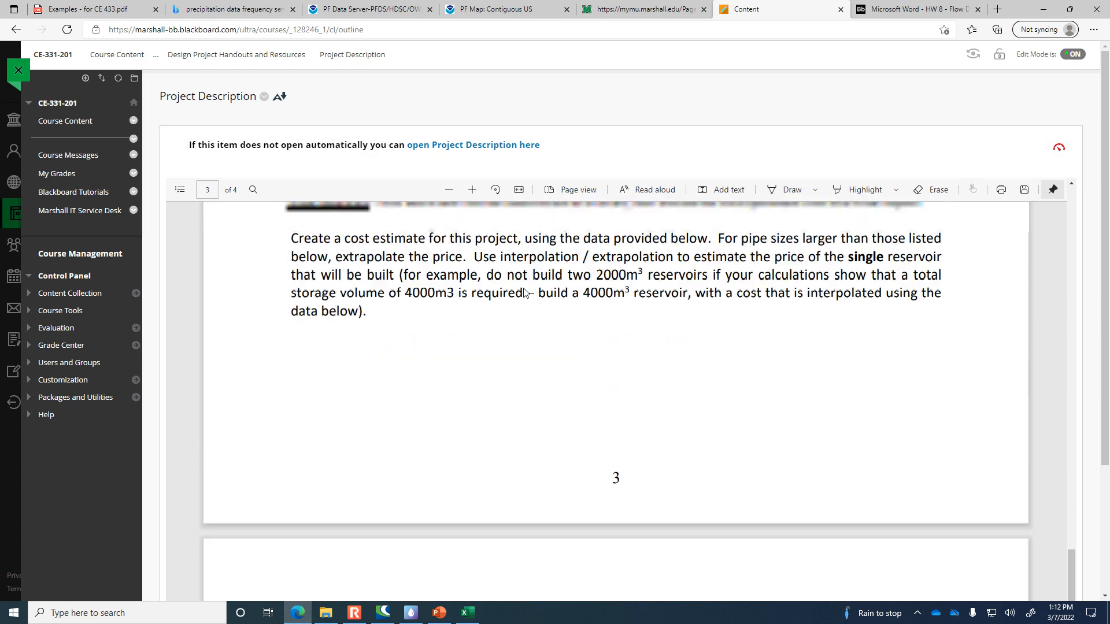
scroll(463, 433, "up", 5)
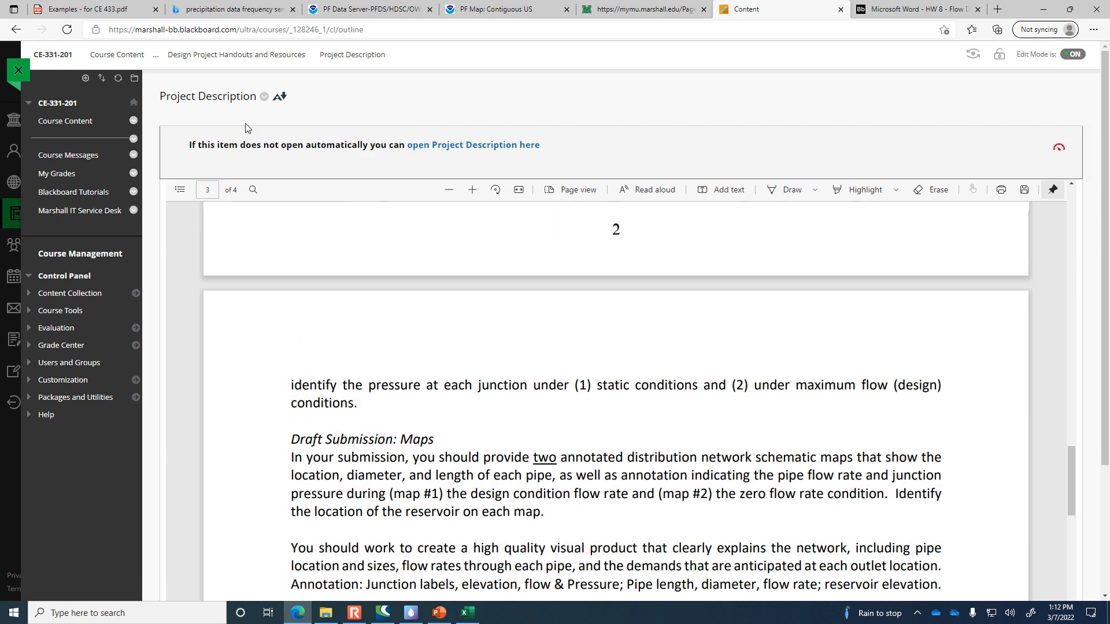
left_click(18, 31)
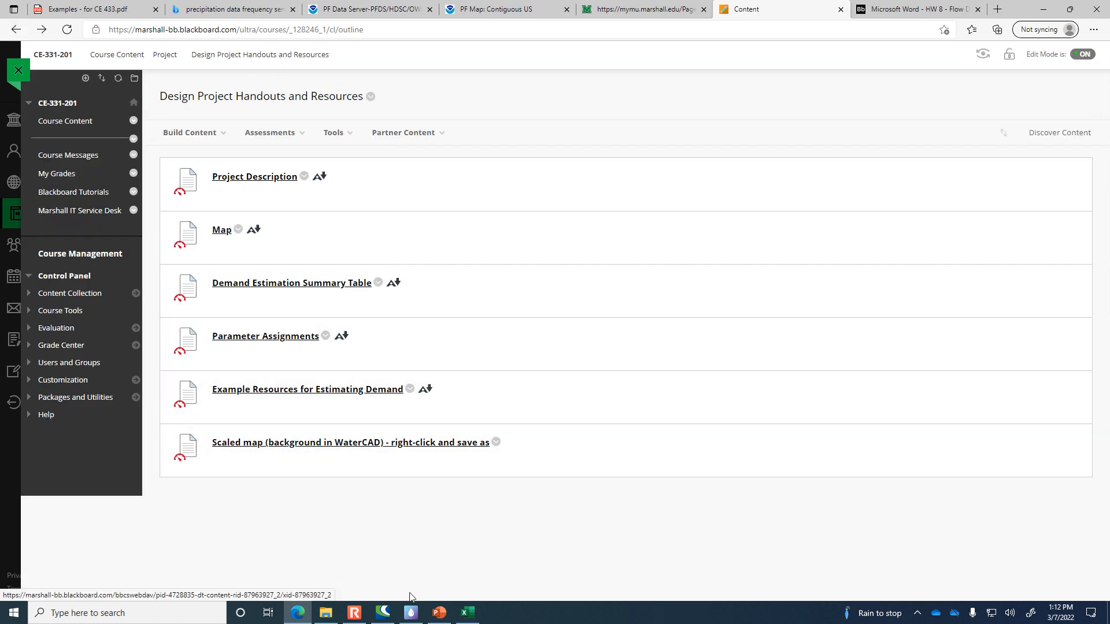
left_click(410, 613)
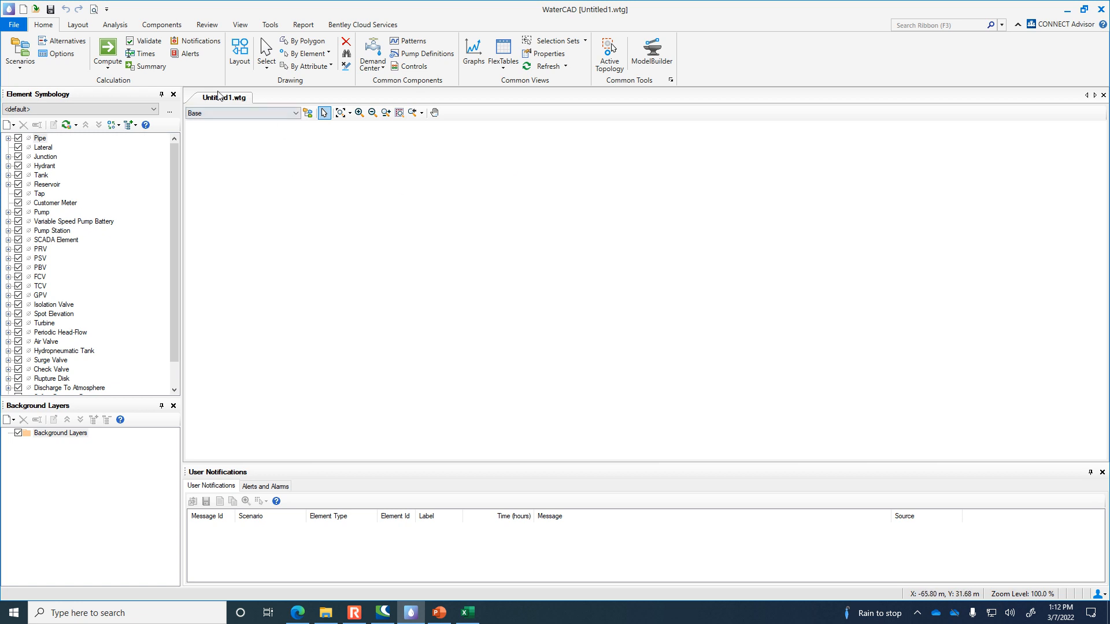
Start the network layout with a reservoir near the drawing's upper-left corner and a pipe to a junction just to its lower right.
left_click(234, 53)
right_click(269, 160)
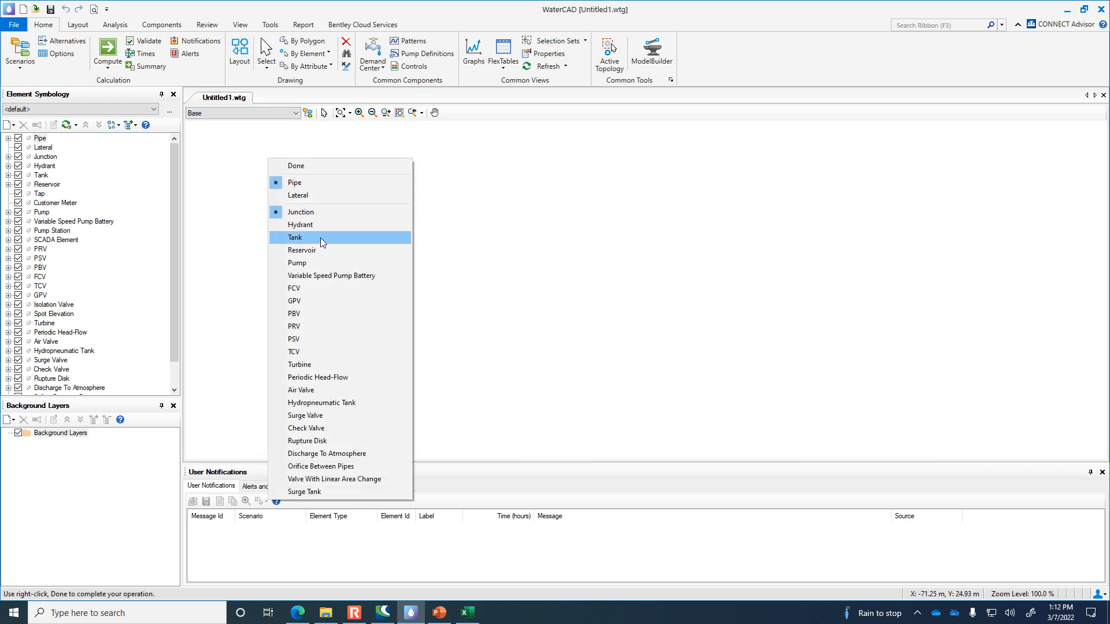
left_click(321, 250)
left_click(267, 179)
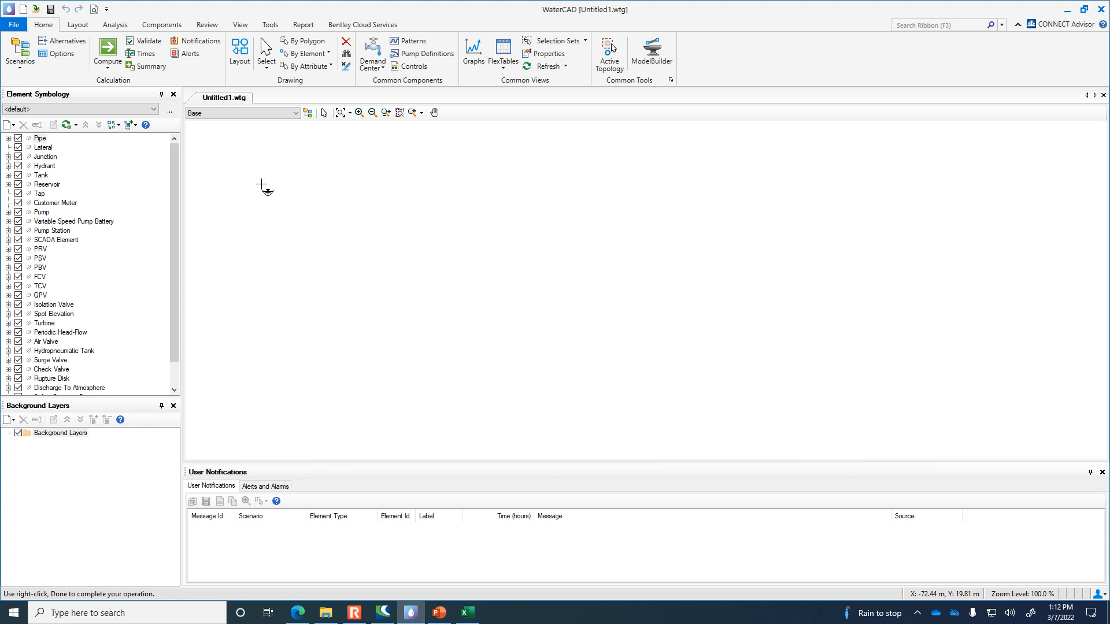
right_click(331, 243)
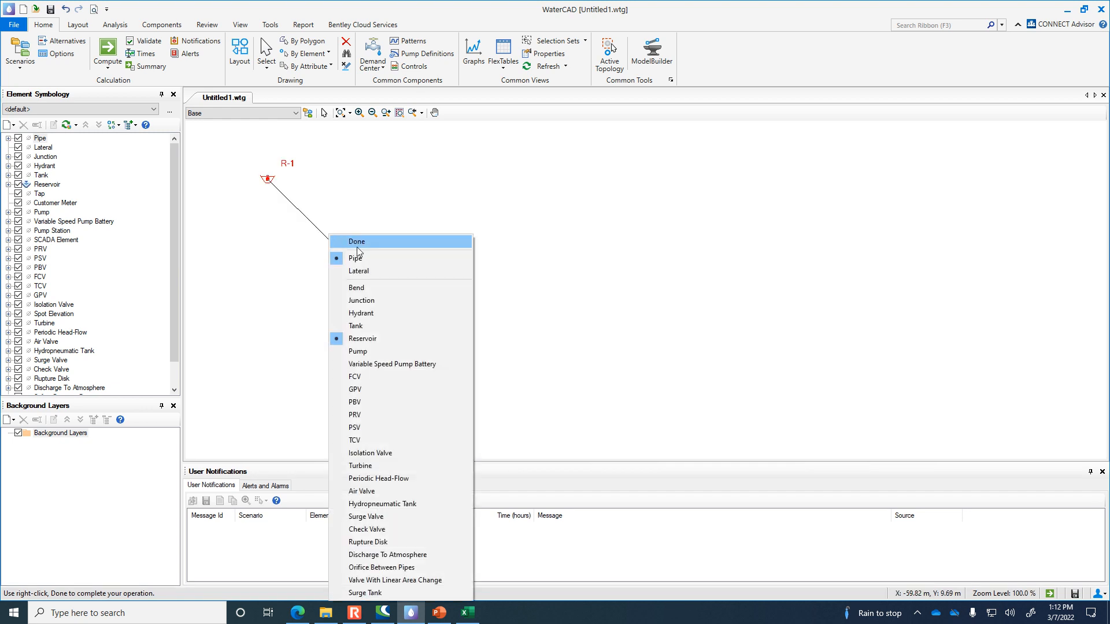
left_click(381, 304)
left_click(322, 201)
Draw the outer pipe loop through two junctions down the right side and J-4 and J-5 along the base, closing it at J-1.
left_click(691, 243)
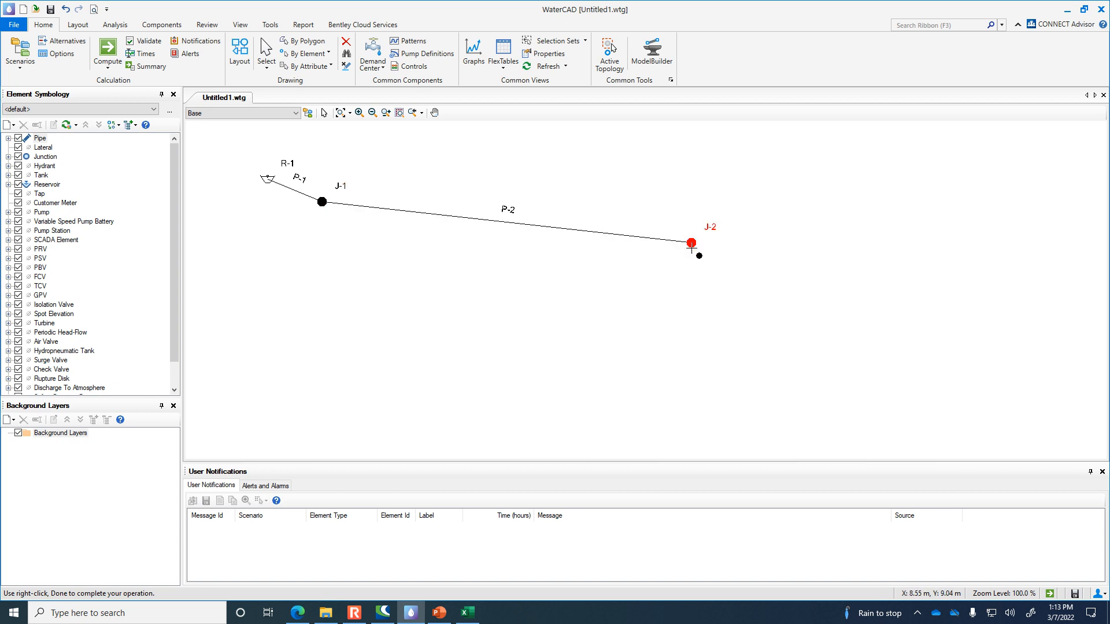
left_click(693, 376)
left_click(695, 441)
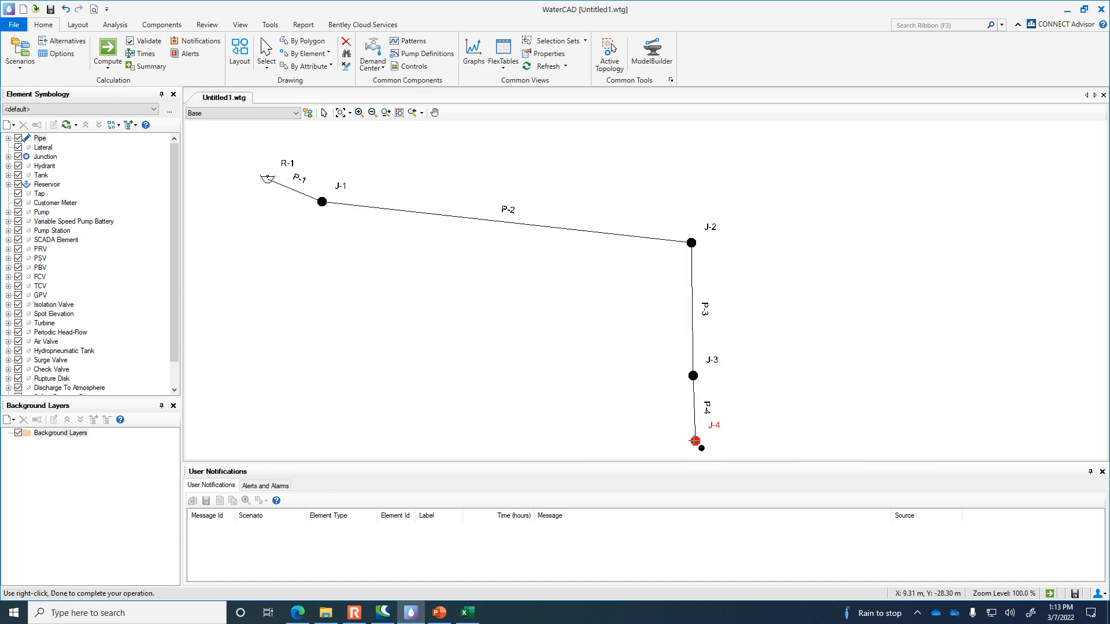
left_click(316, 430)
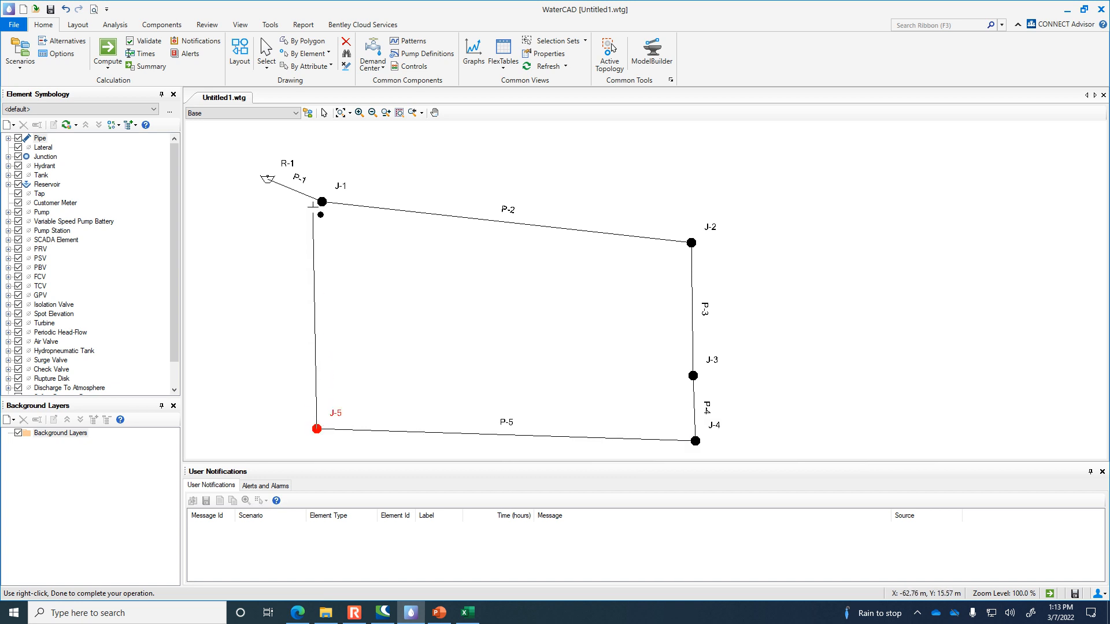
left_click(321, 203)
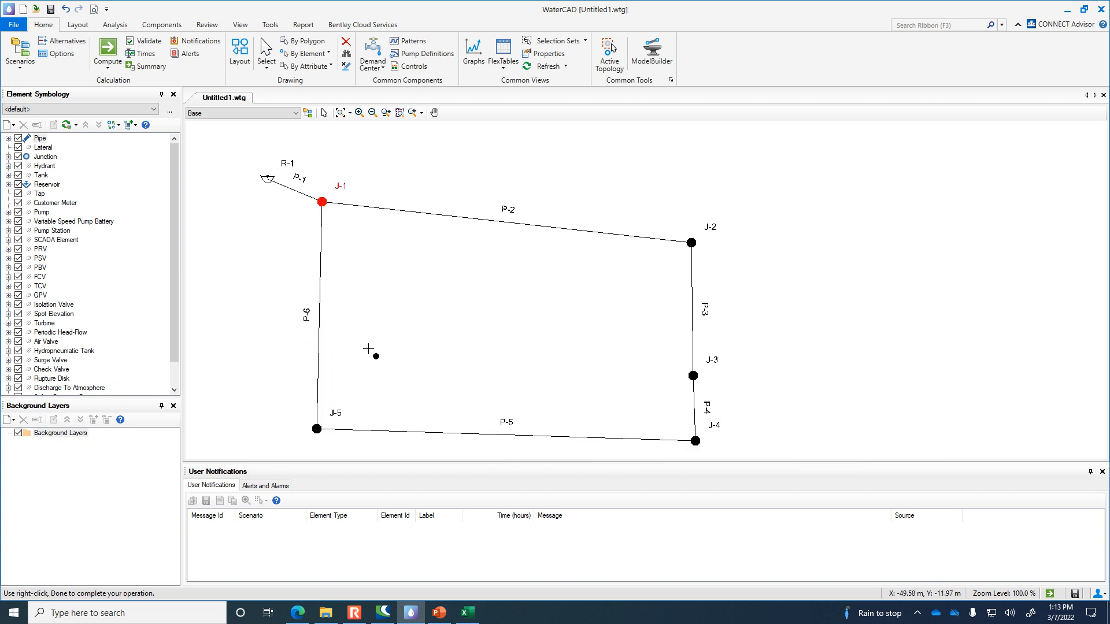
Add junction J-6 inside the loop and connect it by pipes to J-5 and J-3.
left_click(472, 351)
left_click(317, 429)
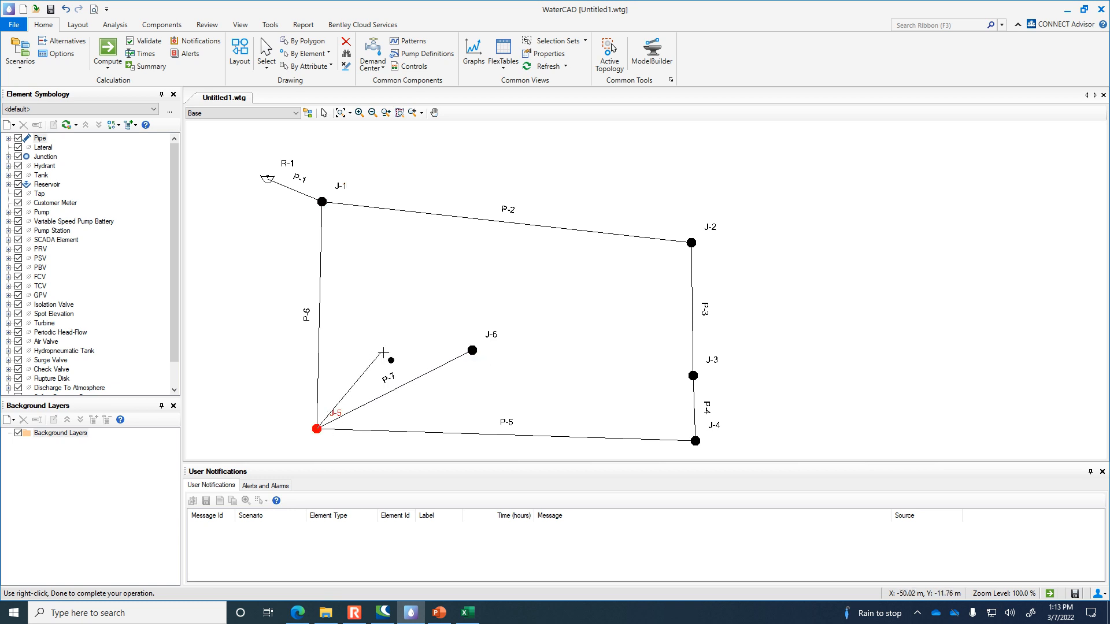
left_click(472, 351)
left_click(694, 376)
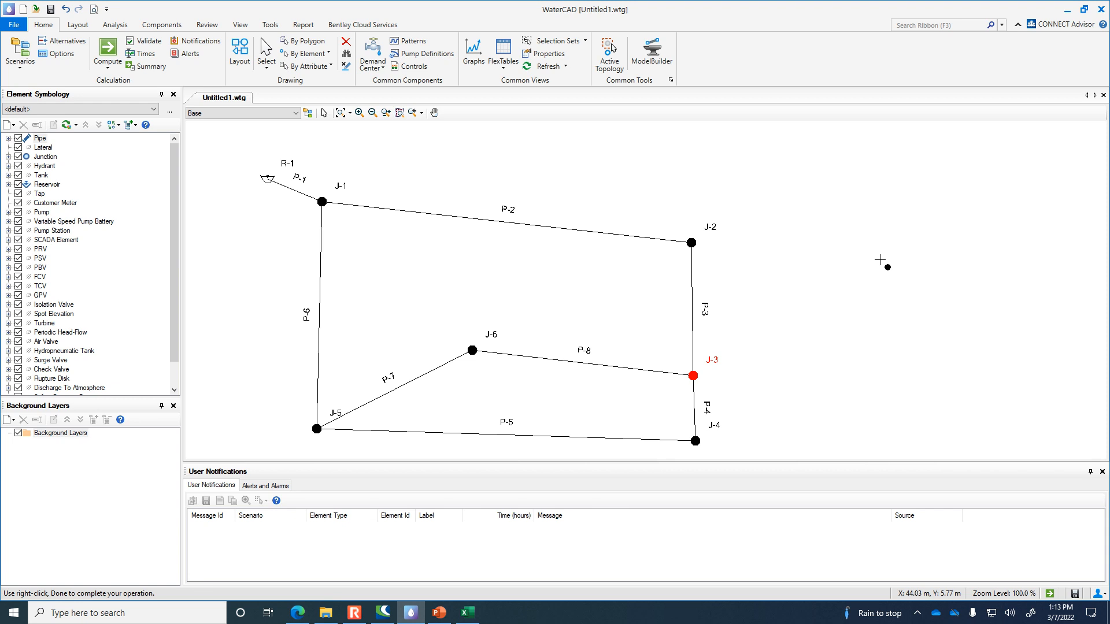
Relabel the junctions in the junction FlexTable: J-1 as A, J-2 as B, J-3 as C, J-4 as D, J-5 as F and J-6 as E.
left_click(504, 64)
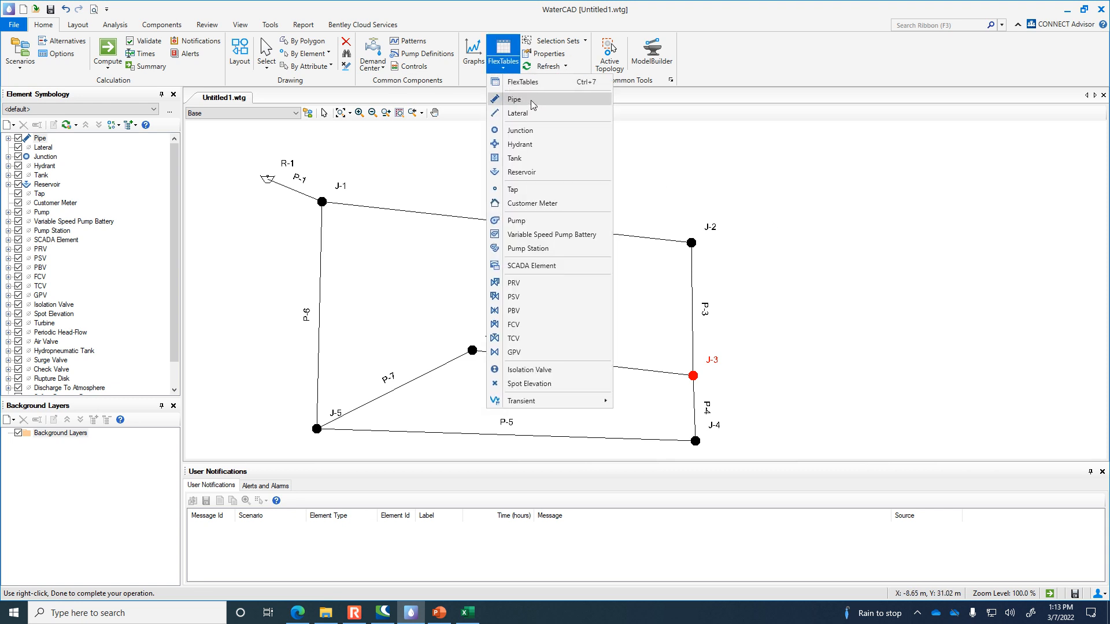
left_click(542, 131)
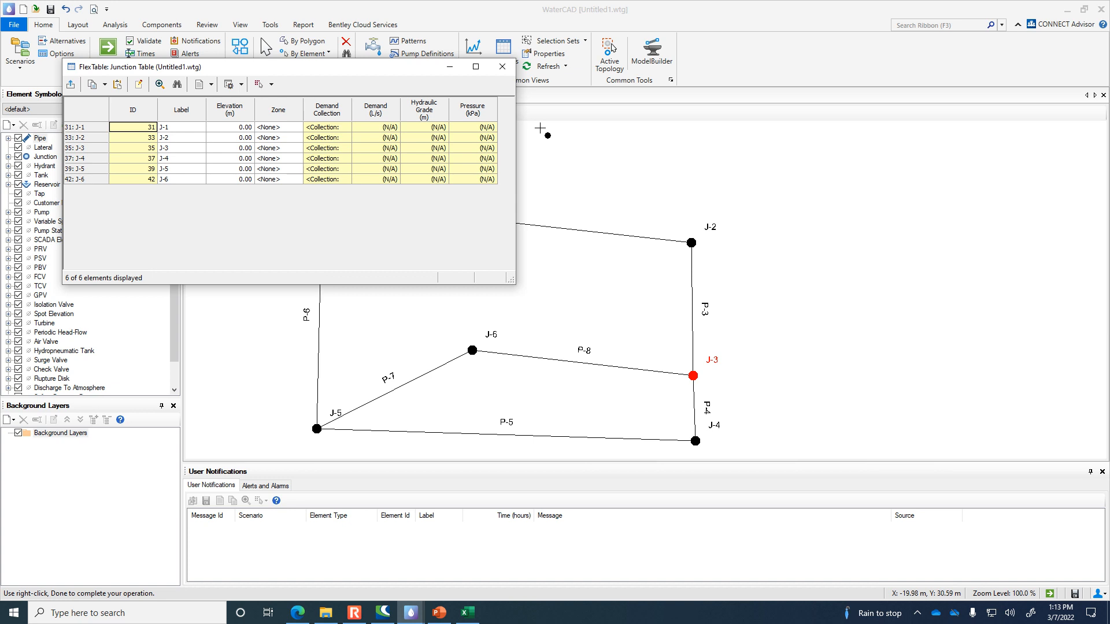
left_click_drag(287, 70, 849, 33)
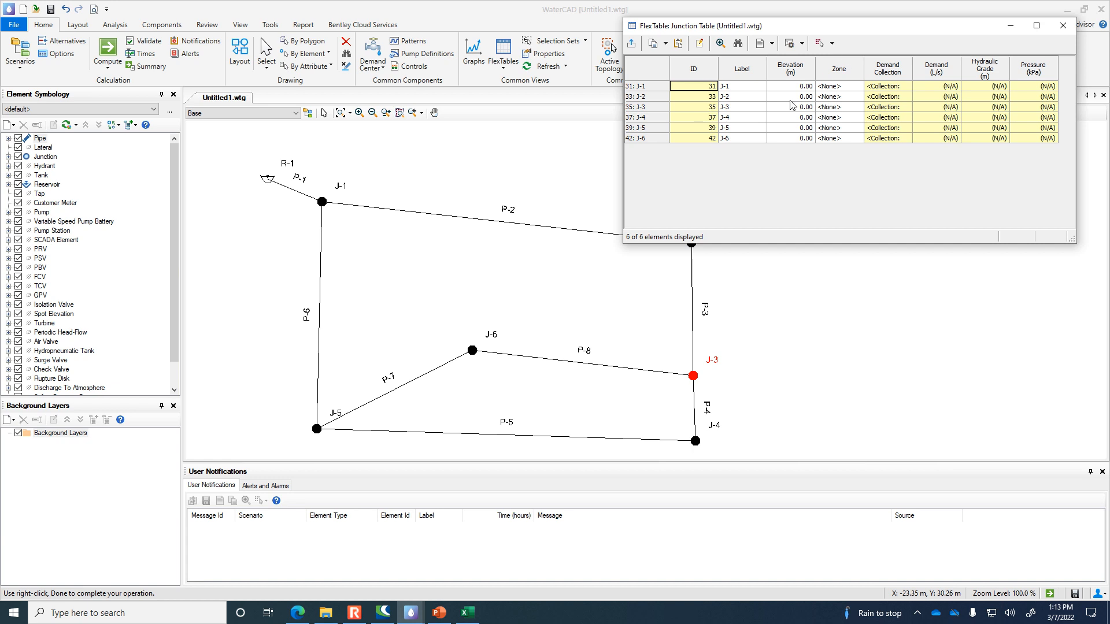
left_click(748, 88)
left_click(748, 86)
key("Return")
type("B")
key("Return")
type("C")
key("Return")
type("D")
key("Return")
type("F")
key("Return")
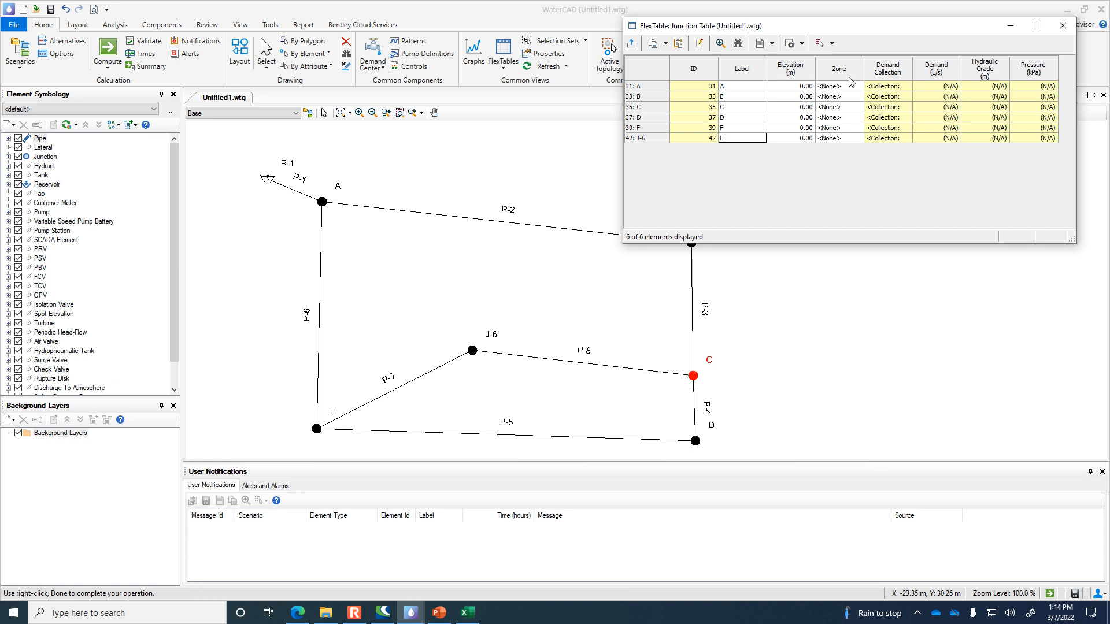
left_click(1069, 26)
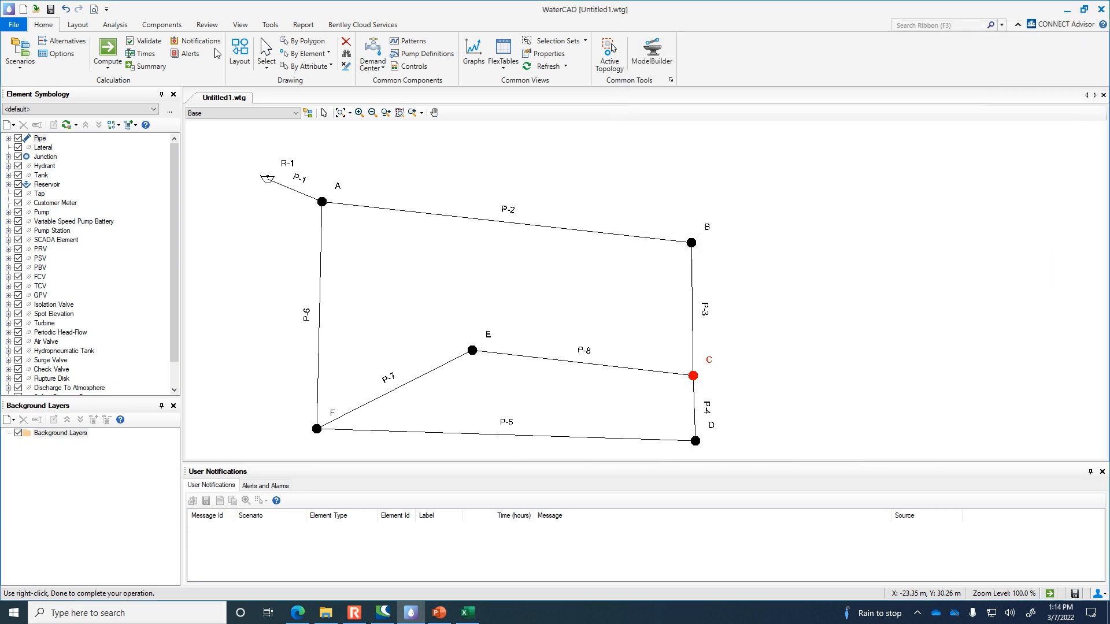
left_click(270, 24)
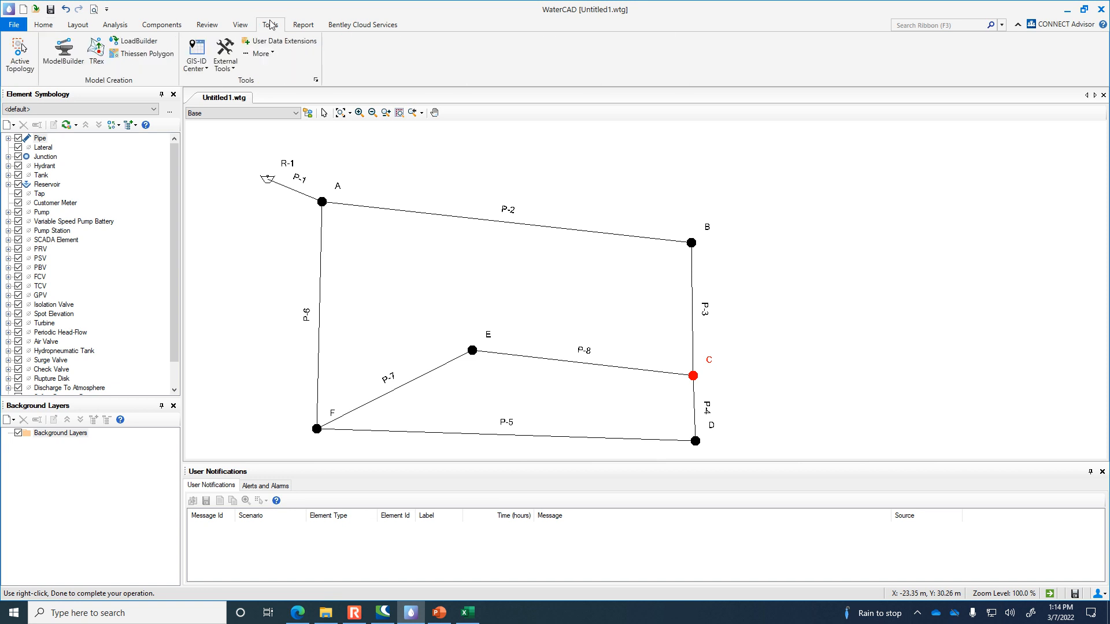
left_click(260, 53)
left_click(274, 162)
left_click(531, 153)
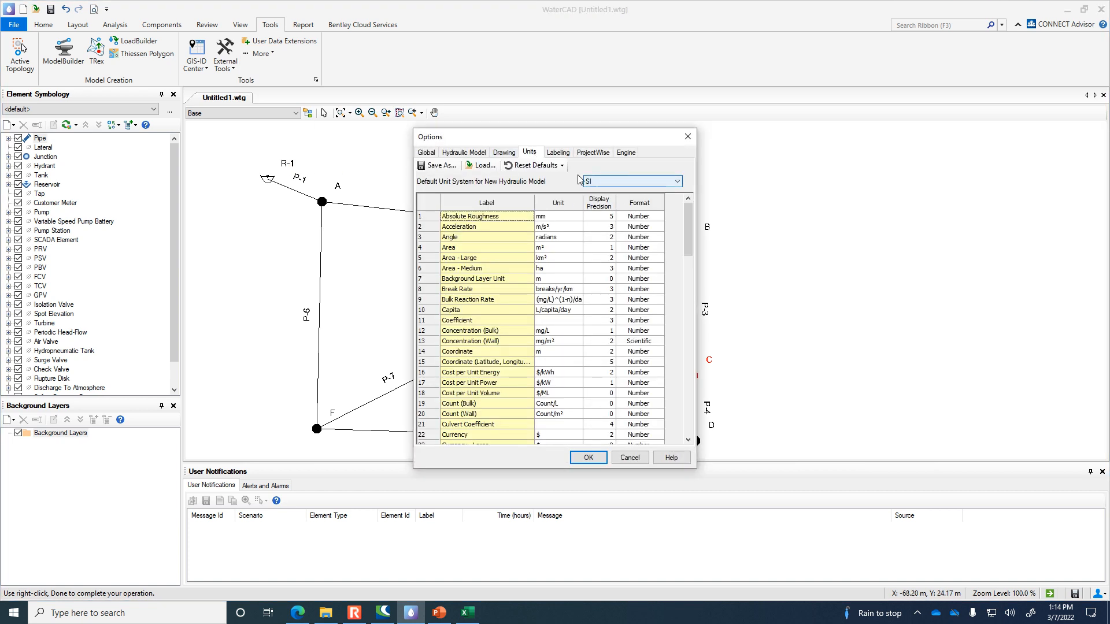
left_click(431, 153)
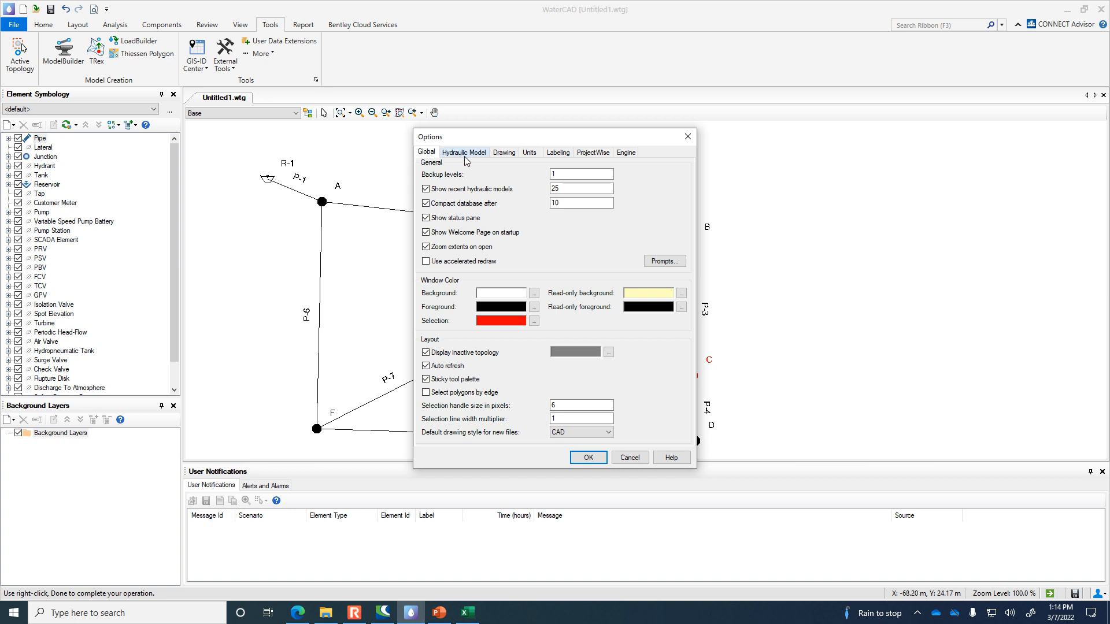
left_click(630, 458)
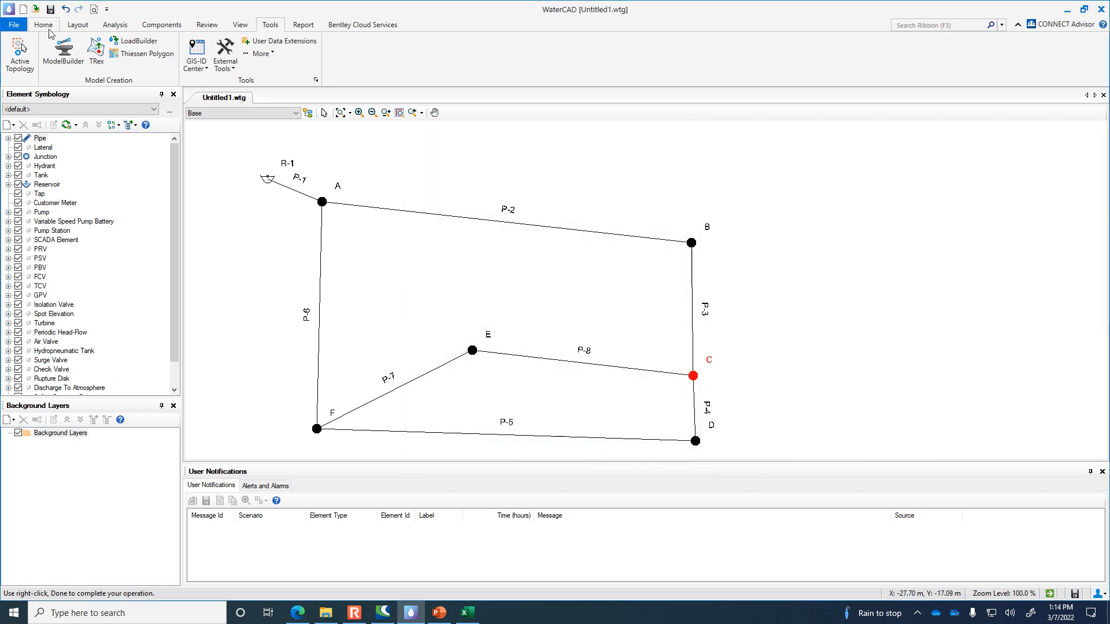
Set the friction method to Darcy-Weisbach in the Steady State/EPS Solver's Base Calculation Options.
left_click(118, 29)
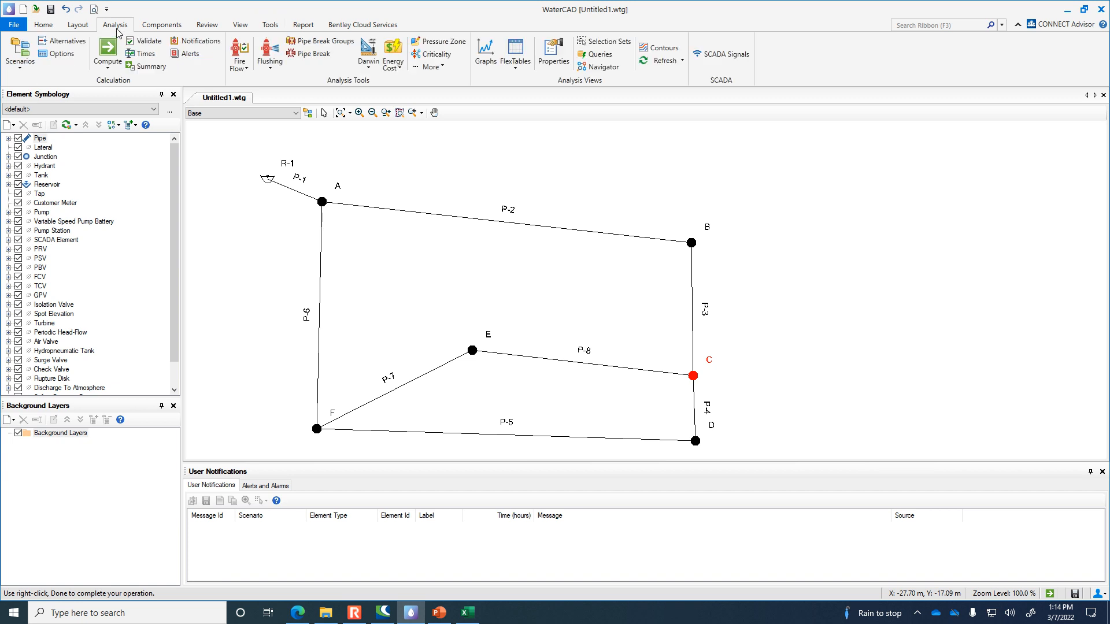
left_click(59, 53)
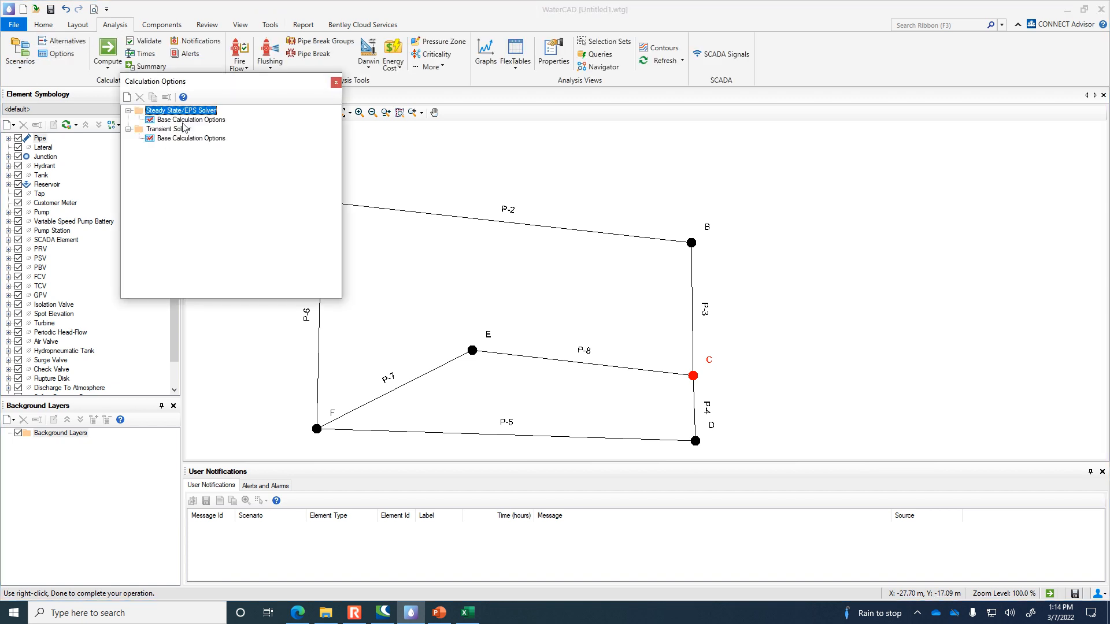
double_click(186, 121)
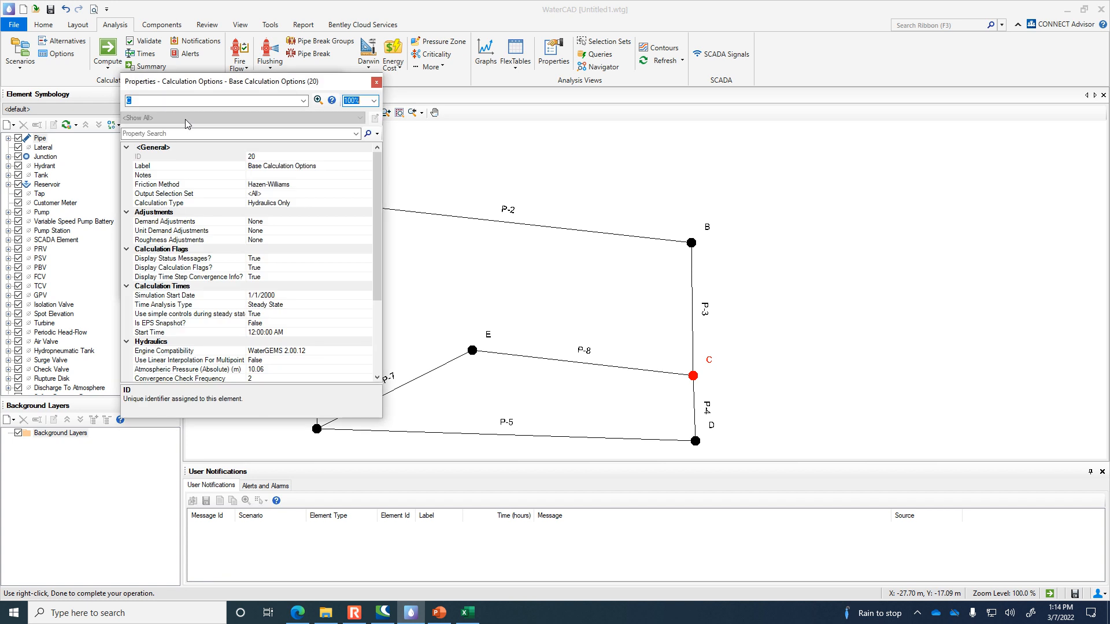
left_click(284, 183)
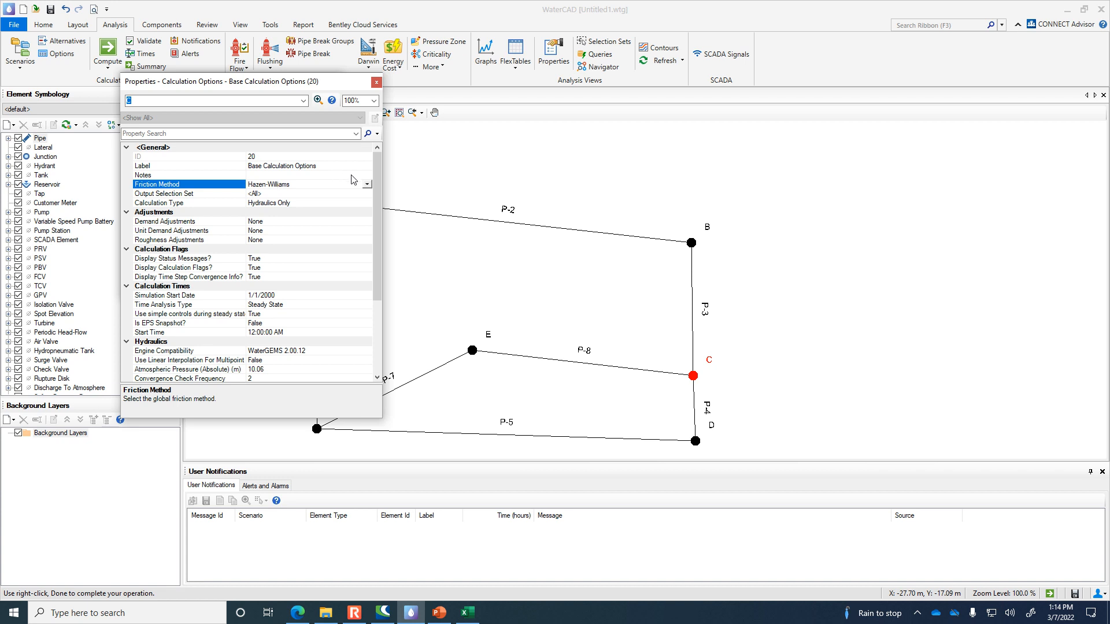
left_click(366, 184)
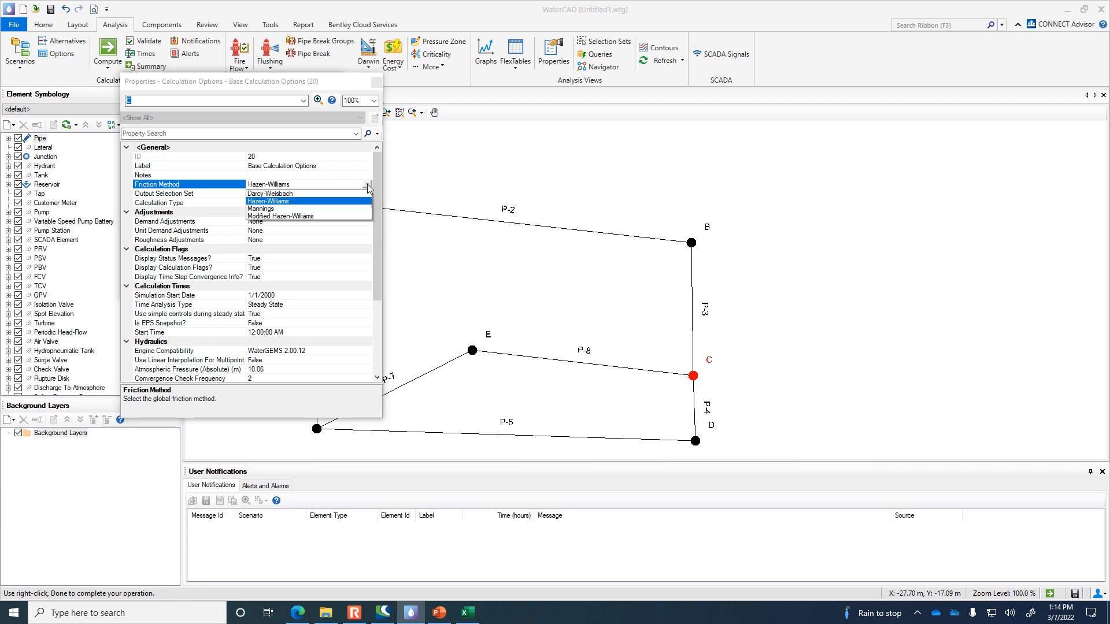
left_click(325, 193)
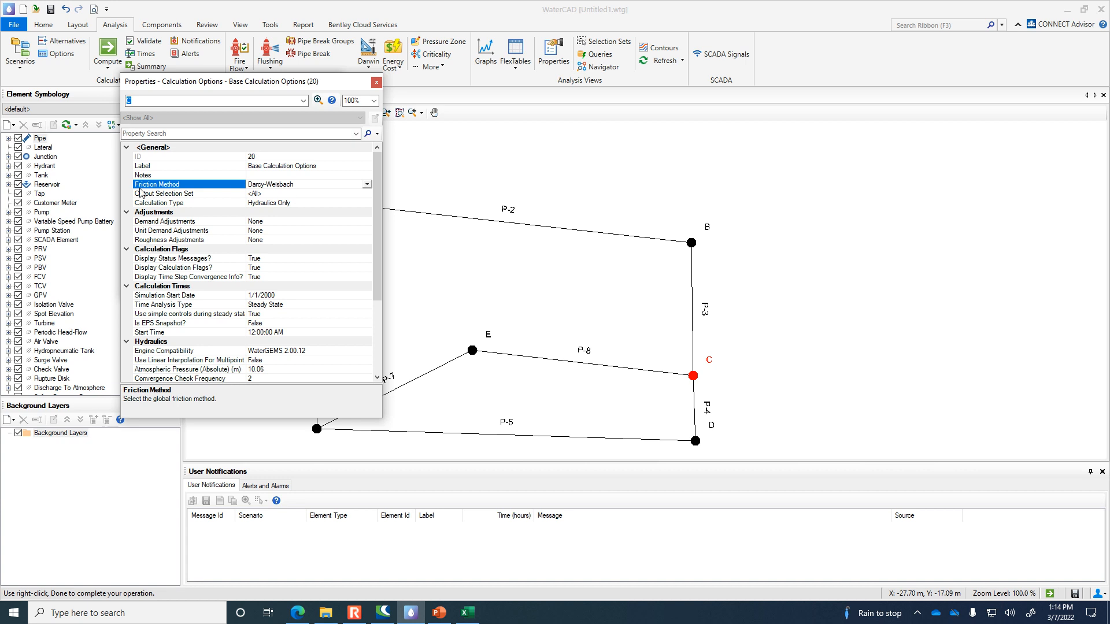
left_click(376, 83)
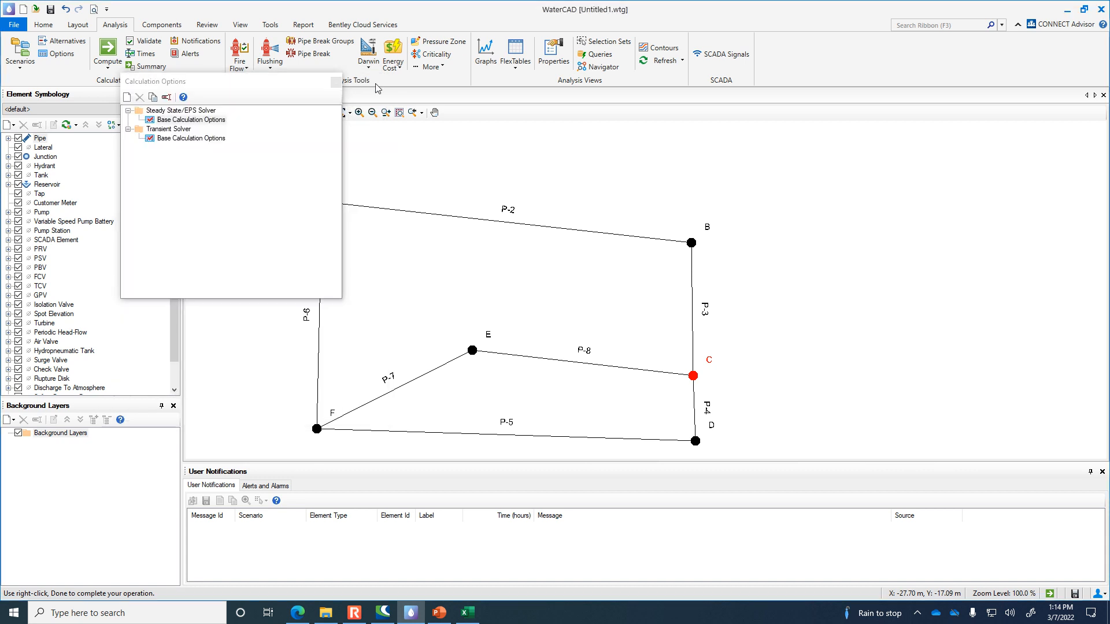
left_click(335, 82)
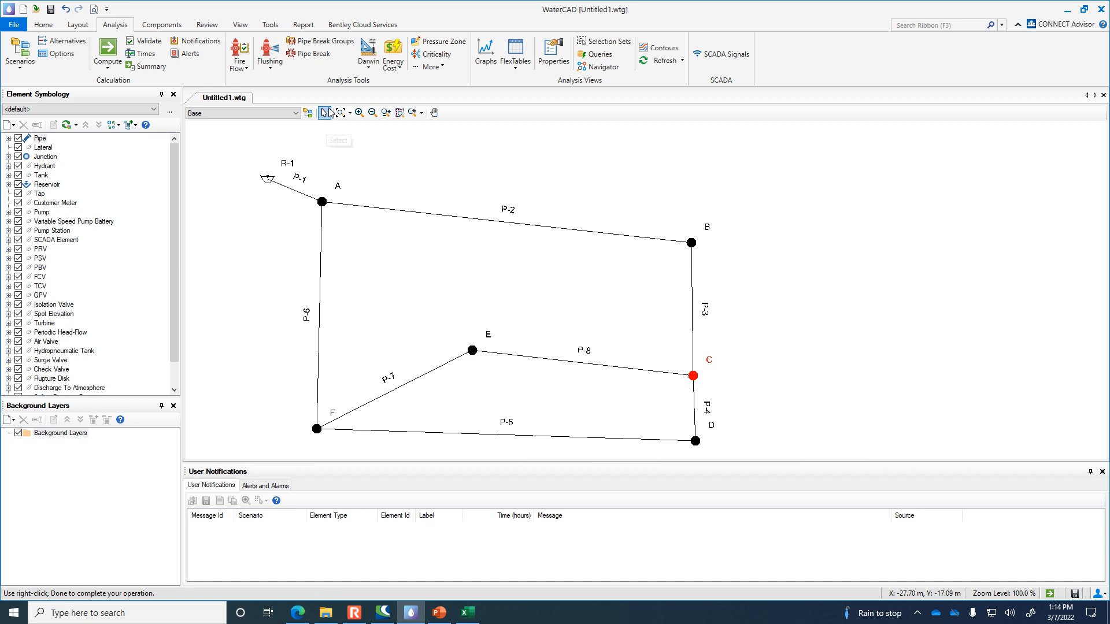
Check the junction ground elevation table on the WaterCAD Example slide in PowerPoint and return to WaterCAD.
left_click(297, 613)
left_click(438, 614)
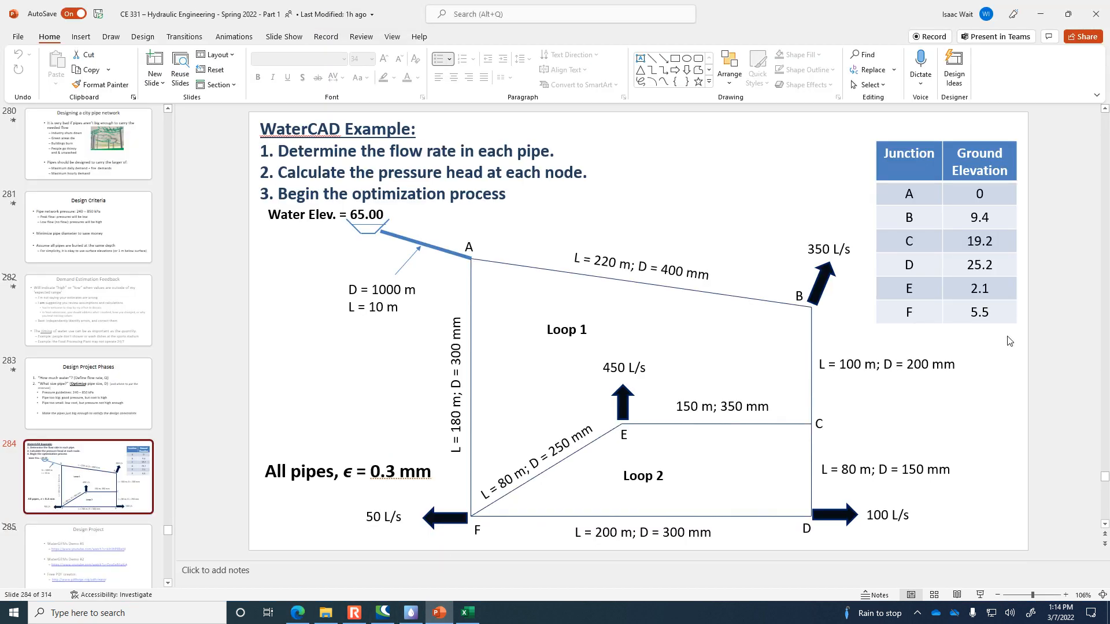
left_click_drag(885, 198, 877, 313)
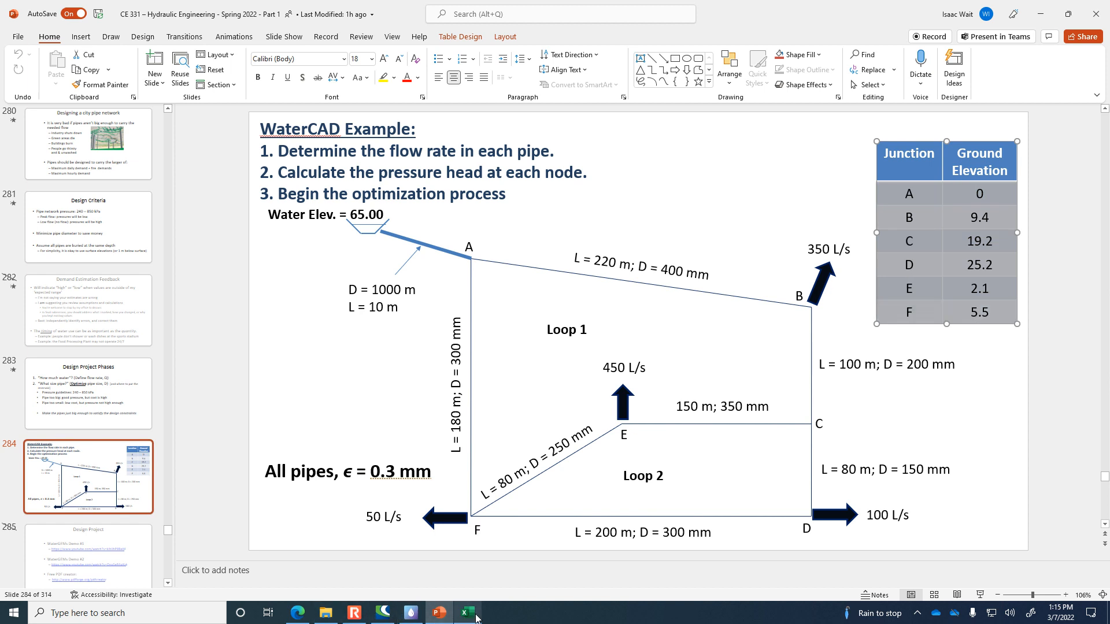
left_click(382, 612)
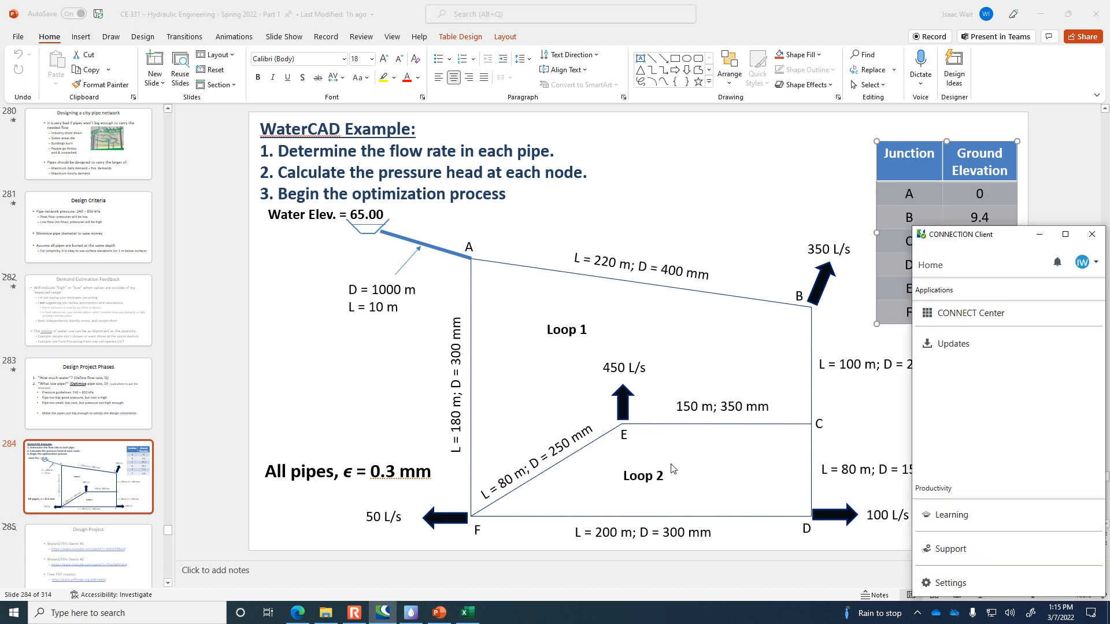
left_click(410, 612)
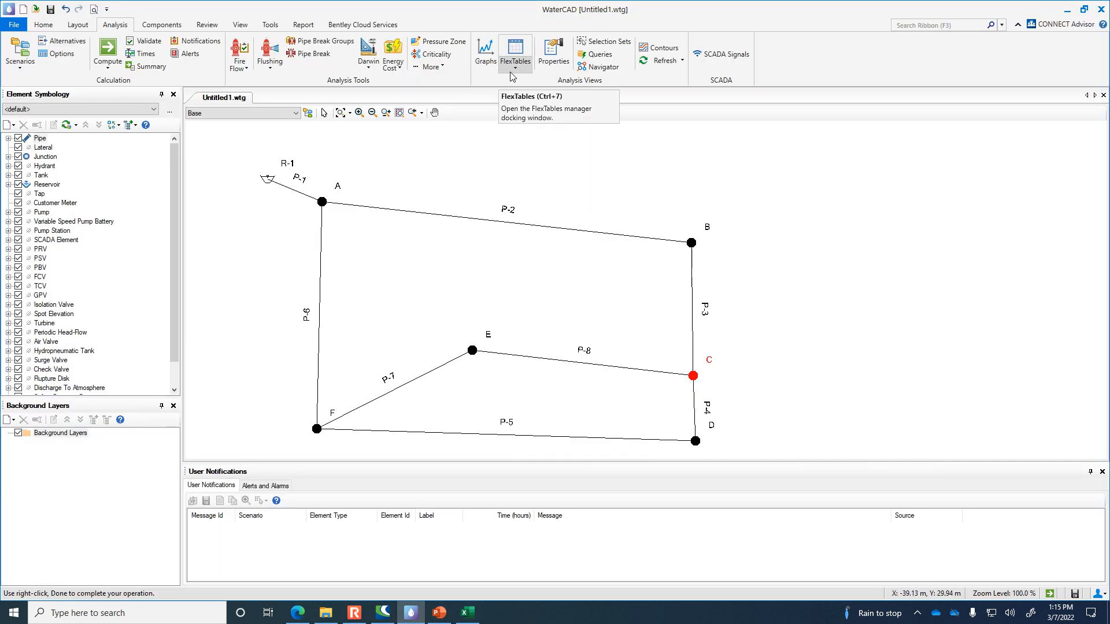
Open junction A's properties to check its elevation field, and close them again.
left_click(508, 74)
left_click(508, 71)
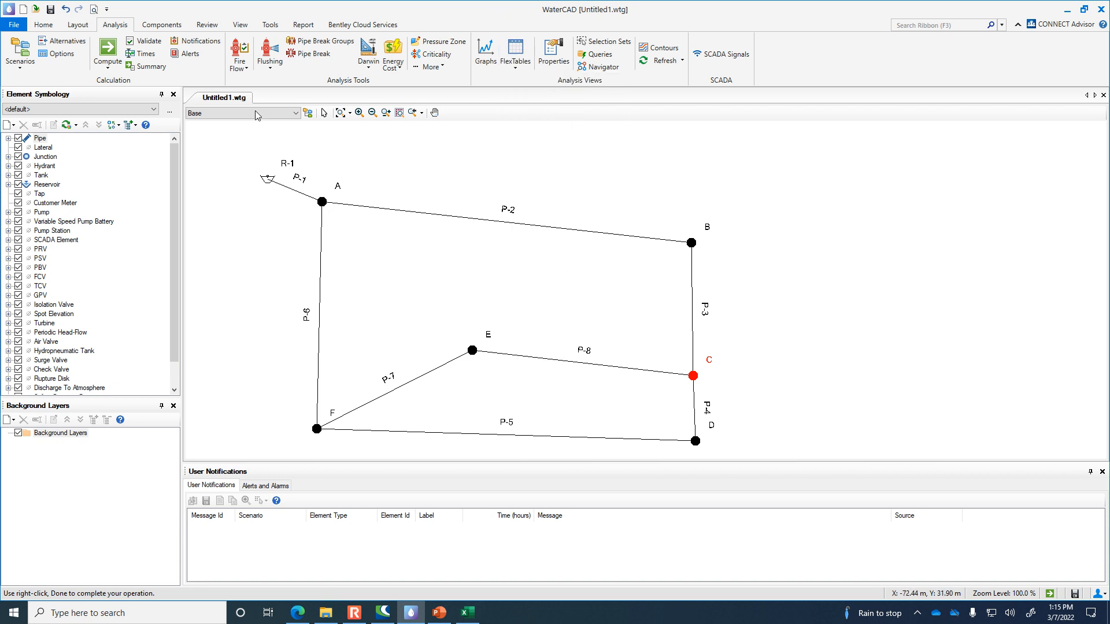
left_click(324, 112)
double_click(325, 203)
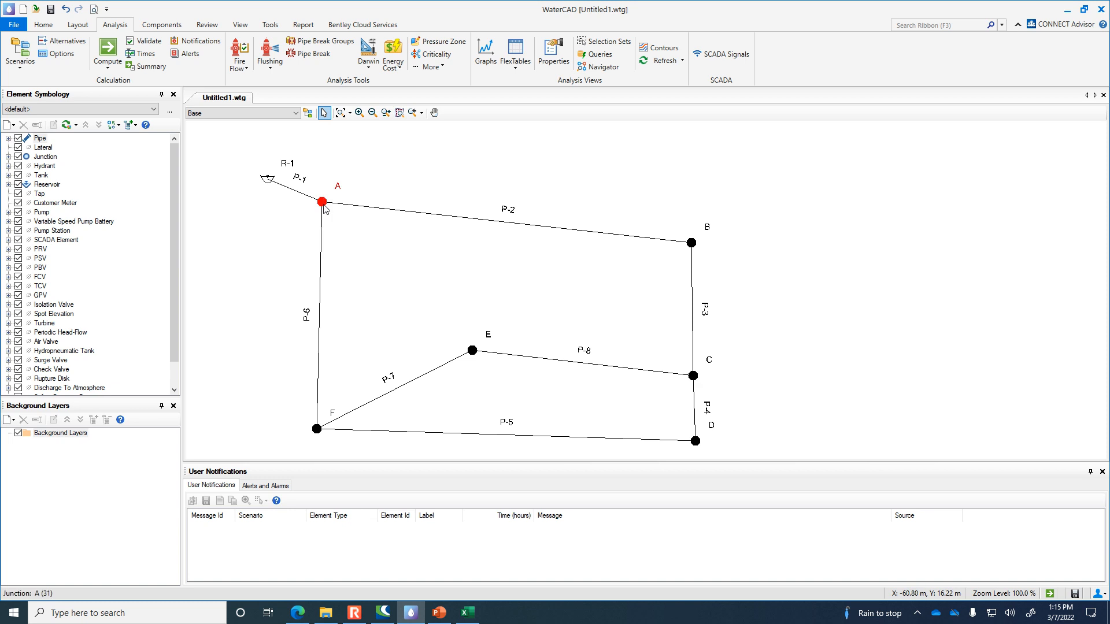
left_click_drag(376, 185, 376, 218)
left_click(272, 223)
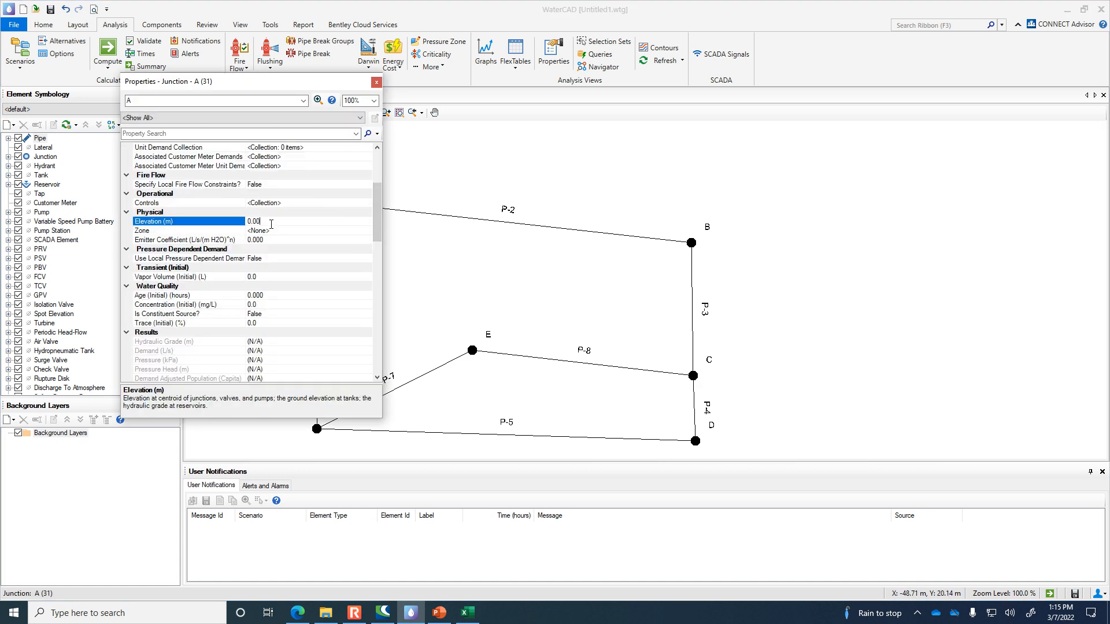
left_click_drag(229, 88, 857, 120)
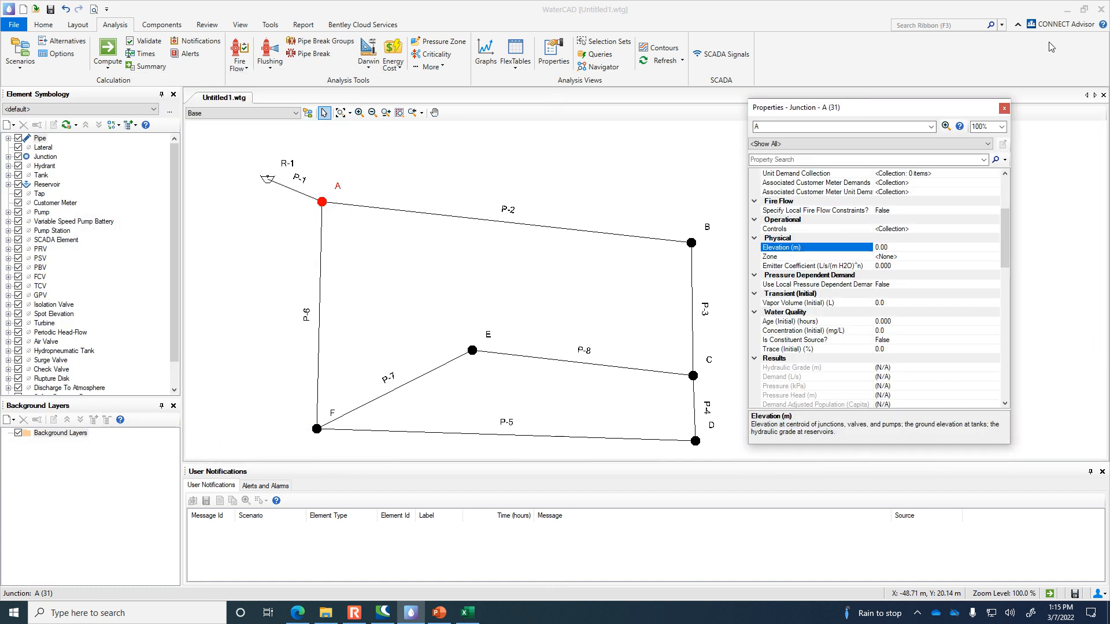
left_click(1004, 109)
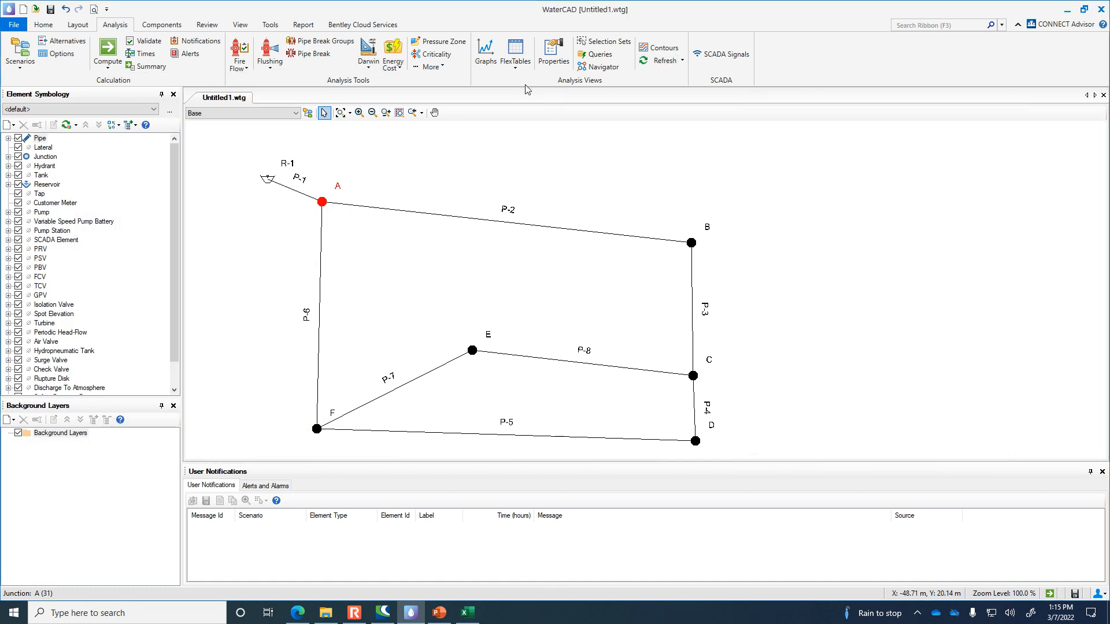
Set the junction elevations in the junction FlexTable, in metres: B 9.4, C 19.2, D 25.2, F 5.5 and E 2.1.
left_click(517, 68)
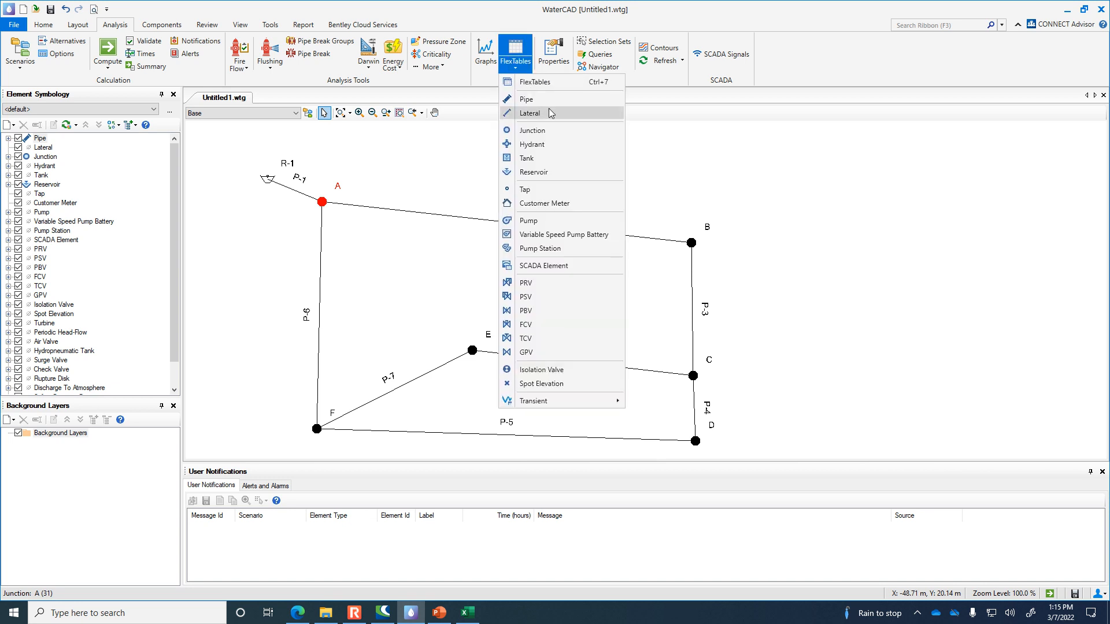
left_click(550, 132)
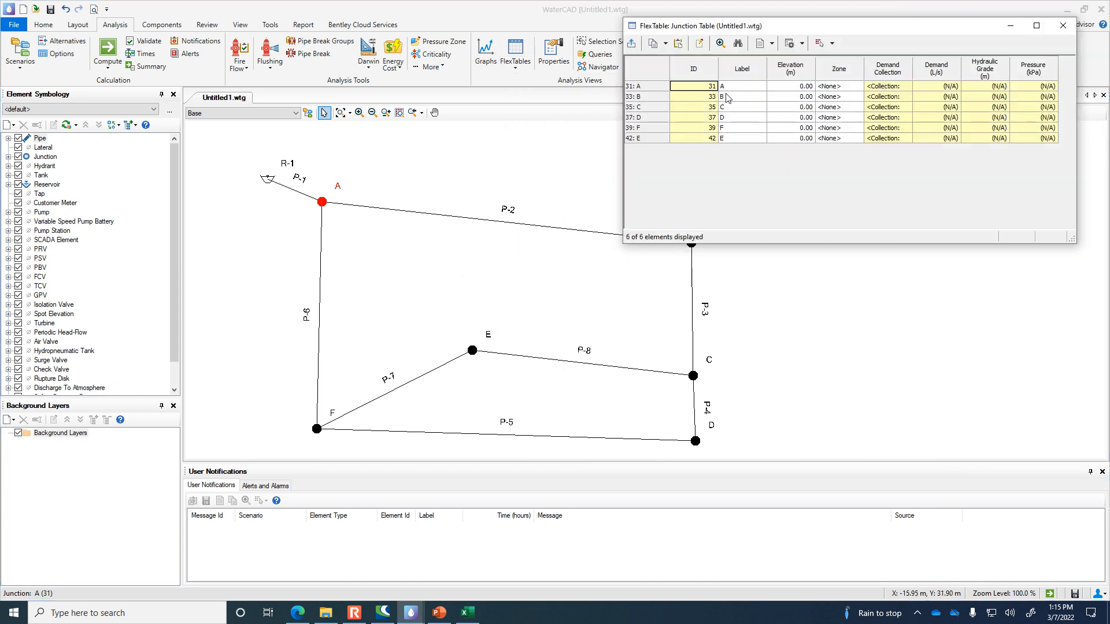
left_click(799, 87)
left_click(797, 107)
left_click(795, 96)
left_click(802, 97)
type("9.4")
key("Return")
type("8")
key("Return")
type("25.2")
key("Return")
key("Return")
type("2.1")
key("Up")
type("5.5")
key("Return")
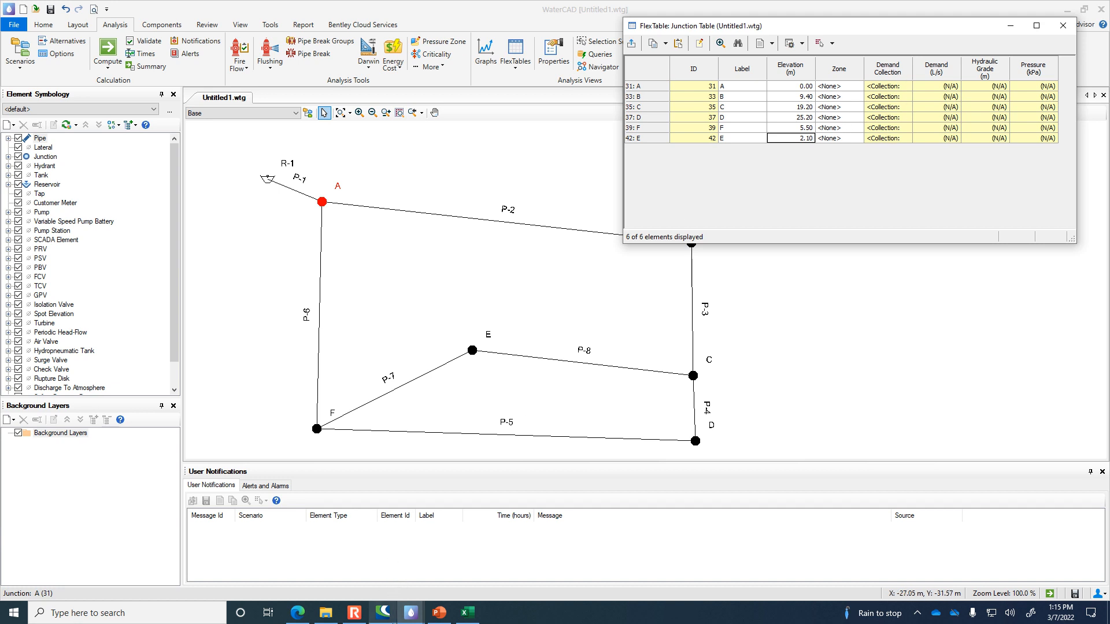
Check the junction demands on the WaterCAD Example slide in PowerPoint and return to WaterCAD's junction FlexTable.
left_click(298, 614)
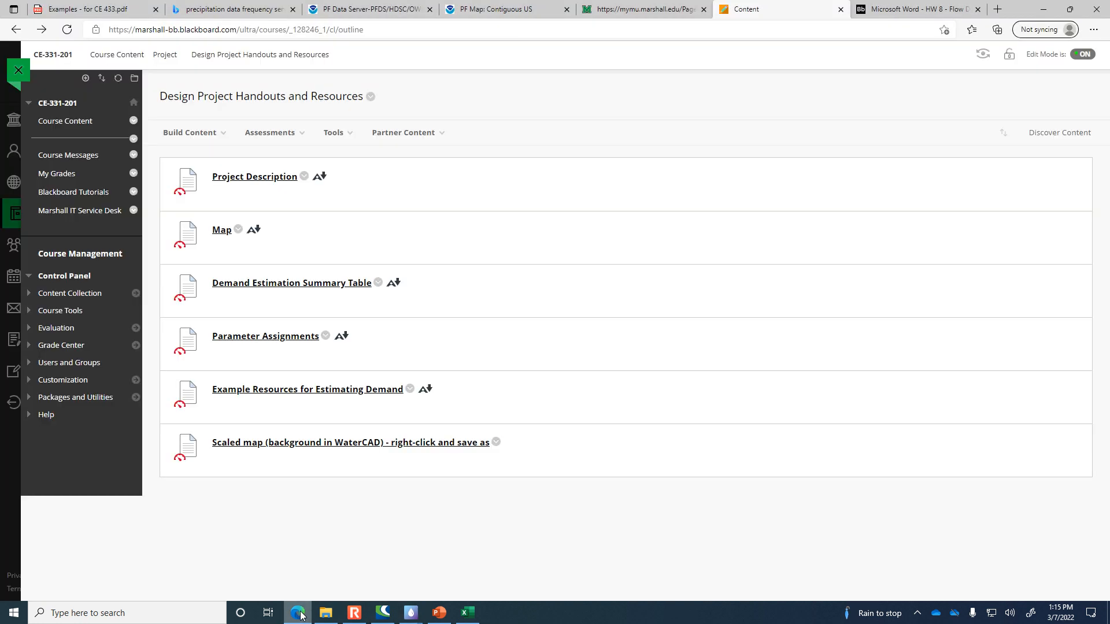
left_click(439, 613)
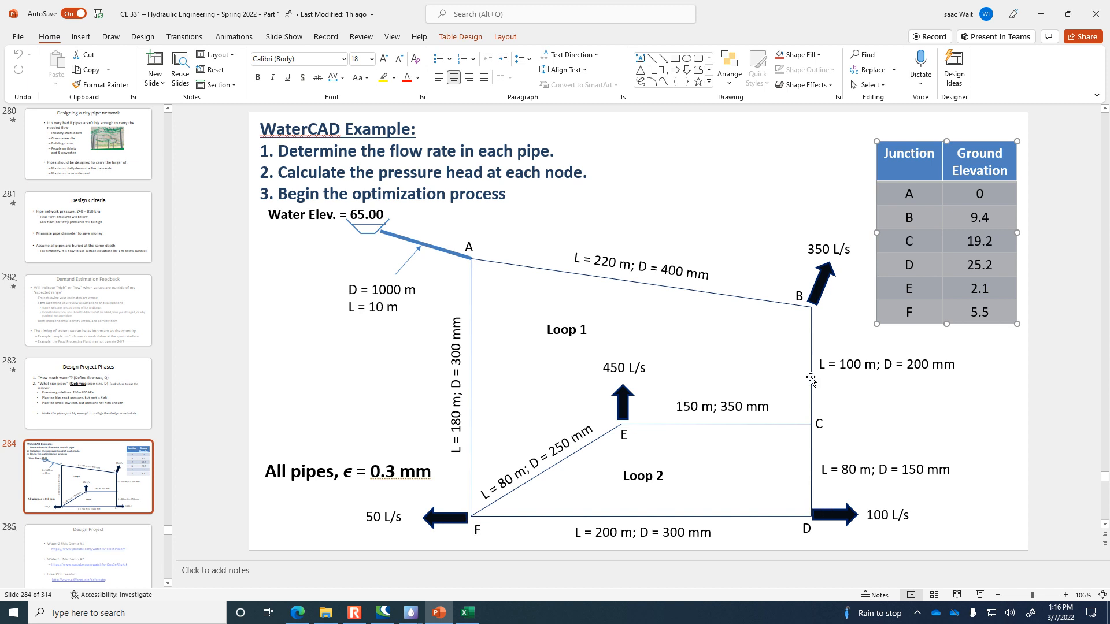
left_click(382, 612)
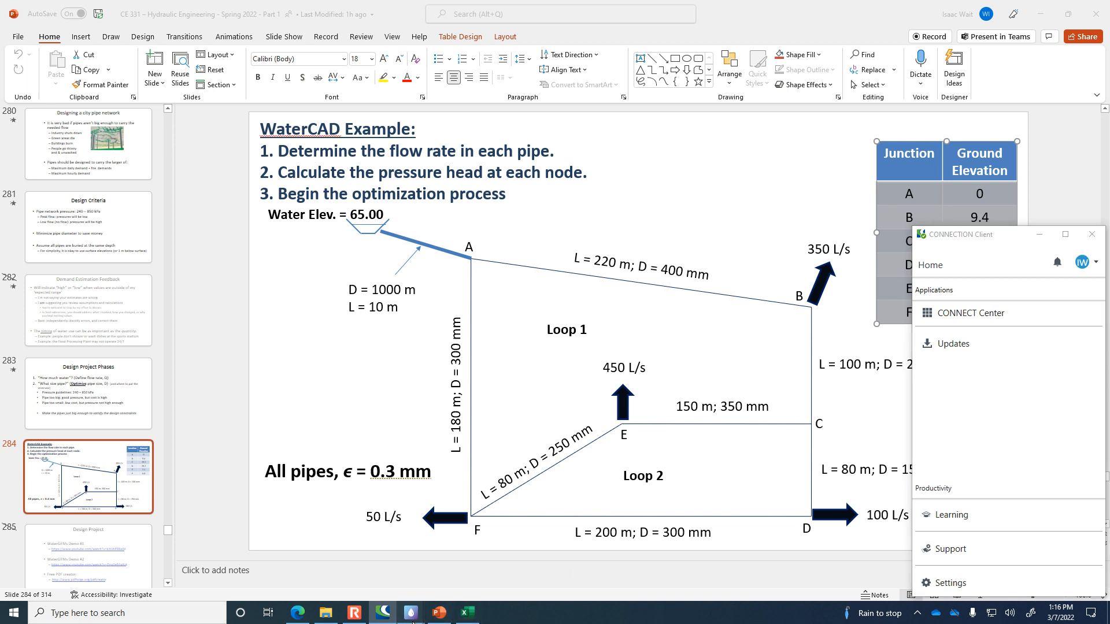
mouse_move(410, 613)
left_click(419, 518)
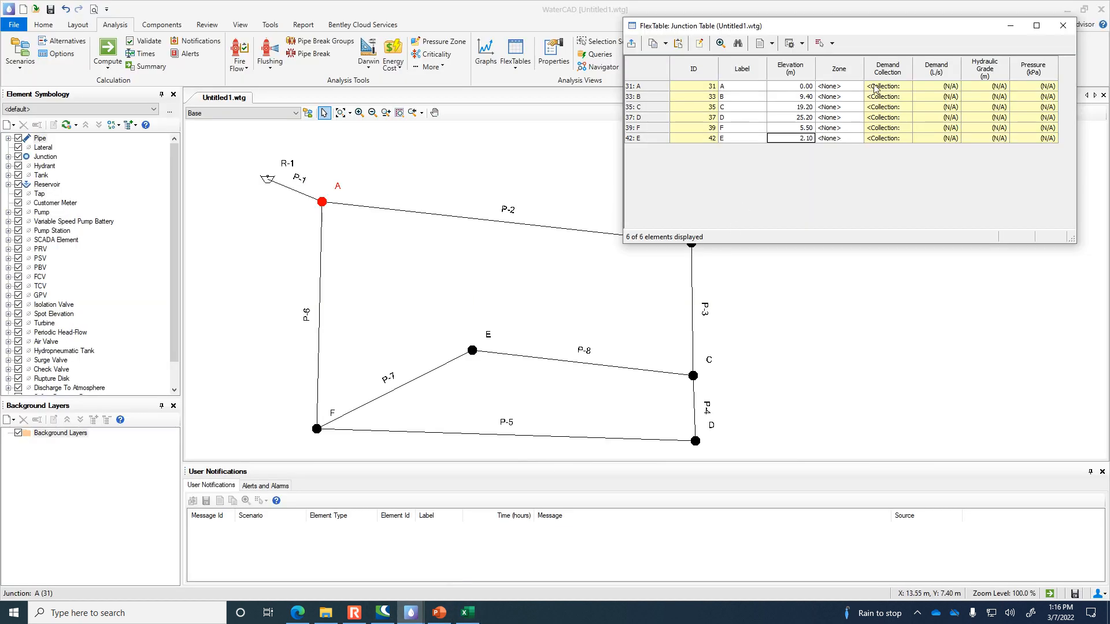
Add a base demand of 350 L/s to junction B through its demand collection.
left_click(902, 97)
left_click(905, 101)
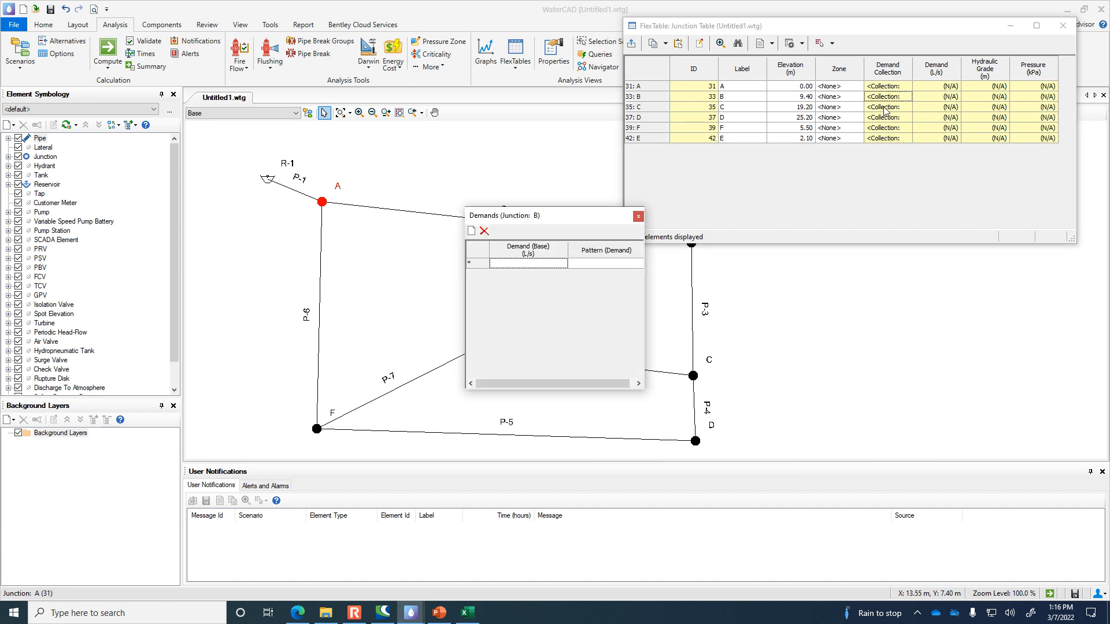
left_click(546, 265)
type("350")
key("Return")
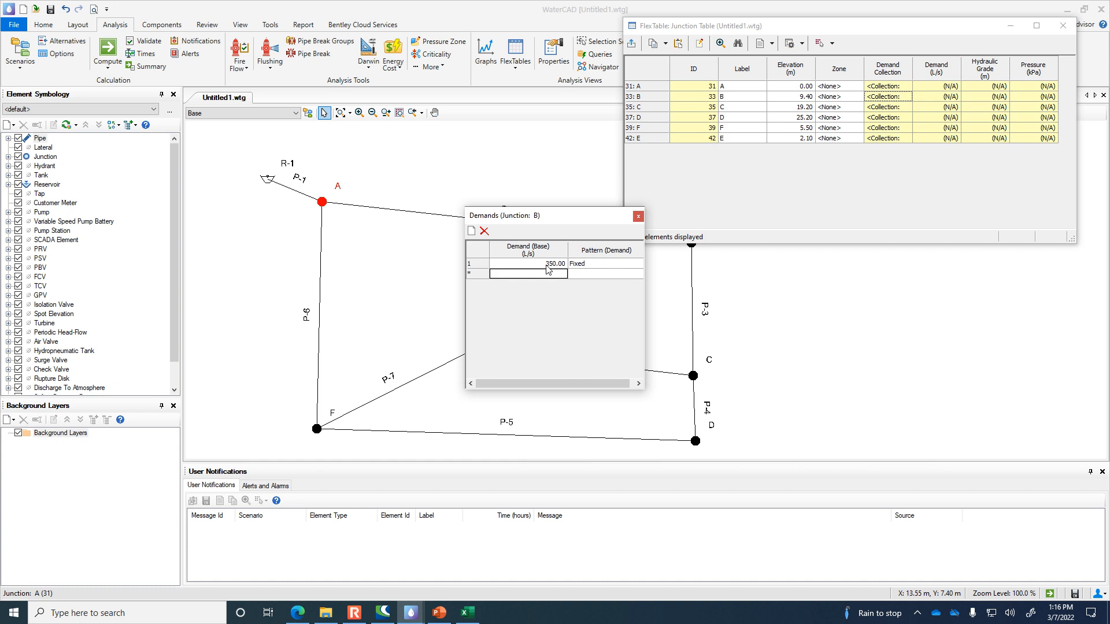
left_click(638, 217)
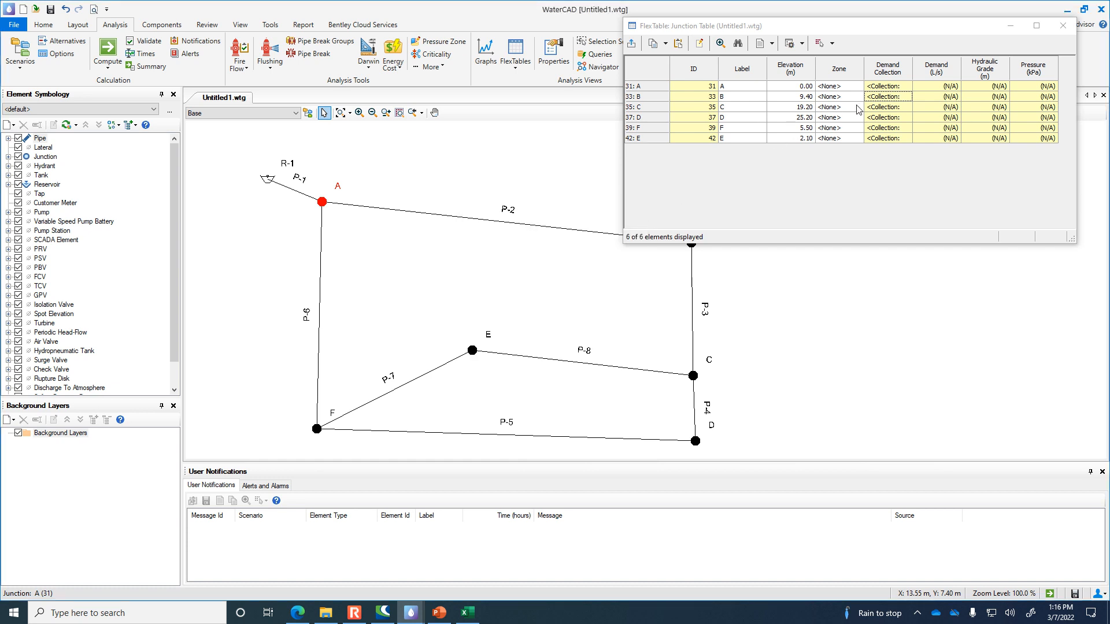
Add a base demand of 100 L/s to junction D through its demand collection.
left_click(885, 118)
left_click(904, 118)
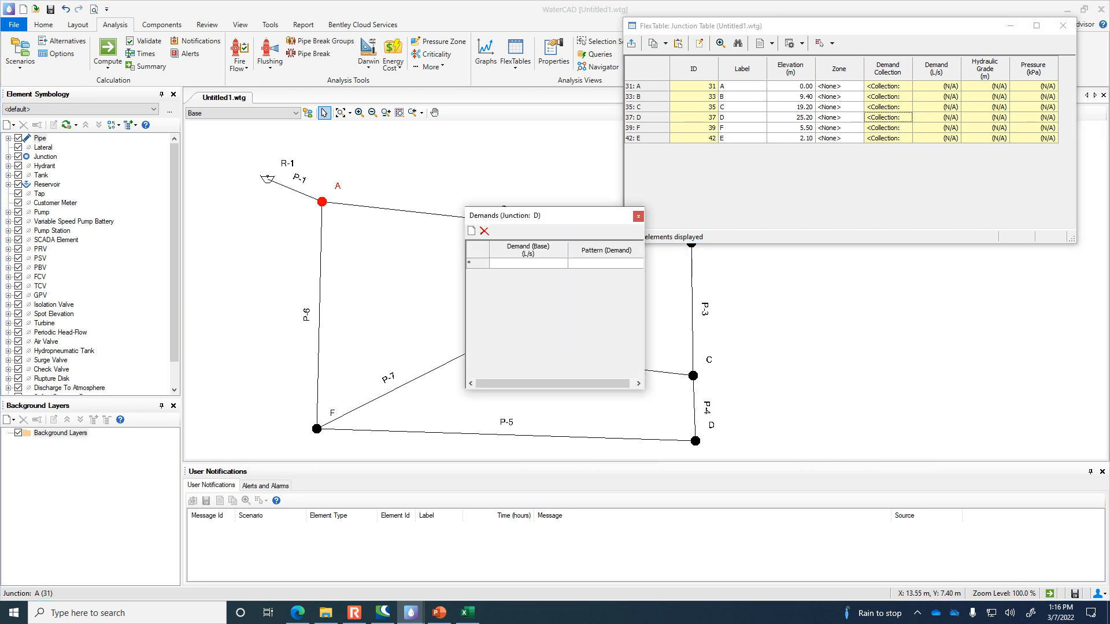
key("Return")
left_click(638, 217)
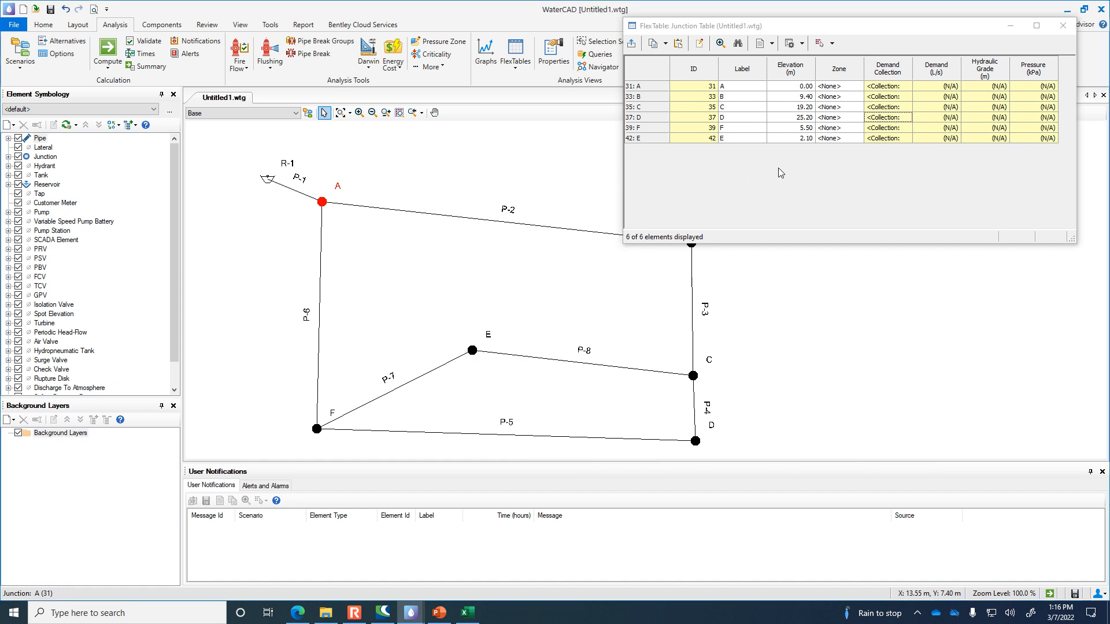
Add a base demand of 50 L/s to junction F through its demand collection and close the junction FlexTable.
left_click(897, 128)
left_click(904, 127)
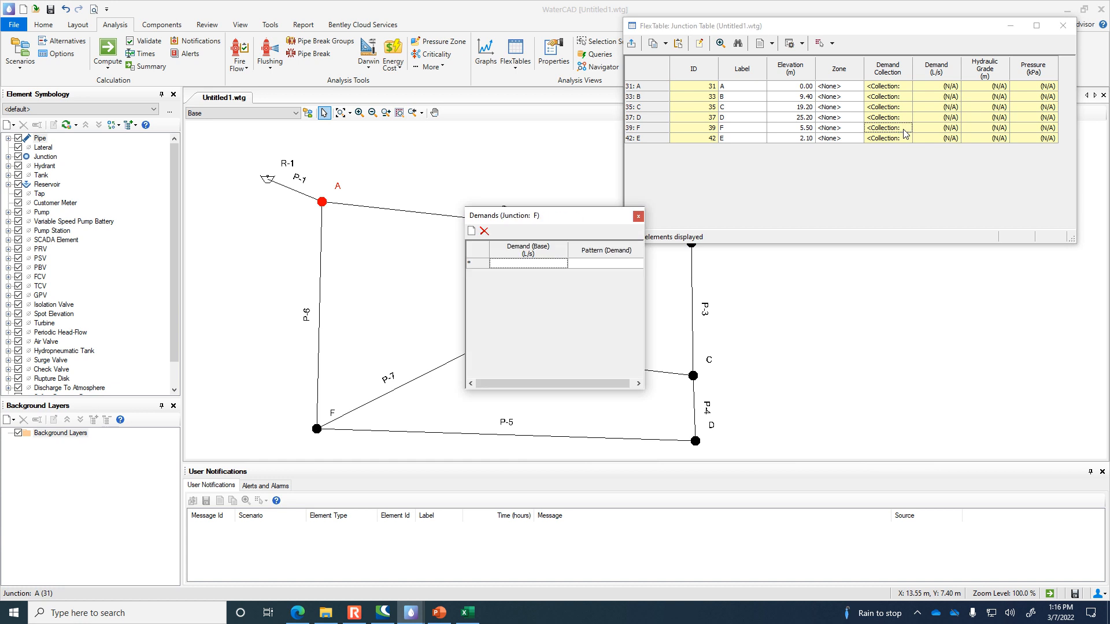
left_click(523, 264)
type("50")
key("Return")
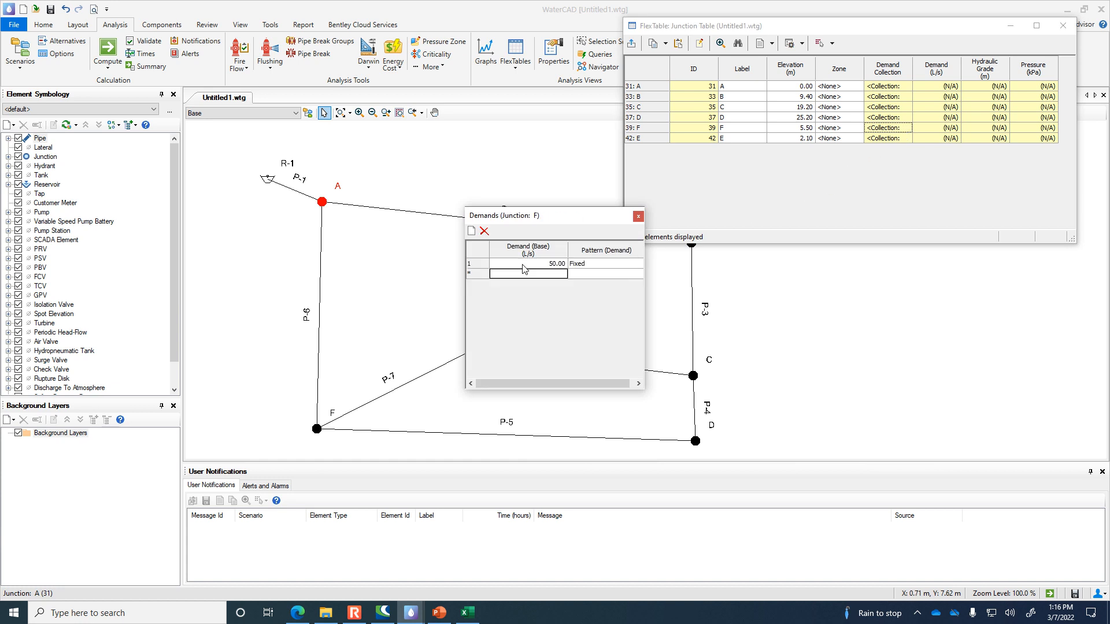
left_click(638, 218)
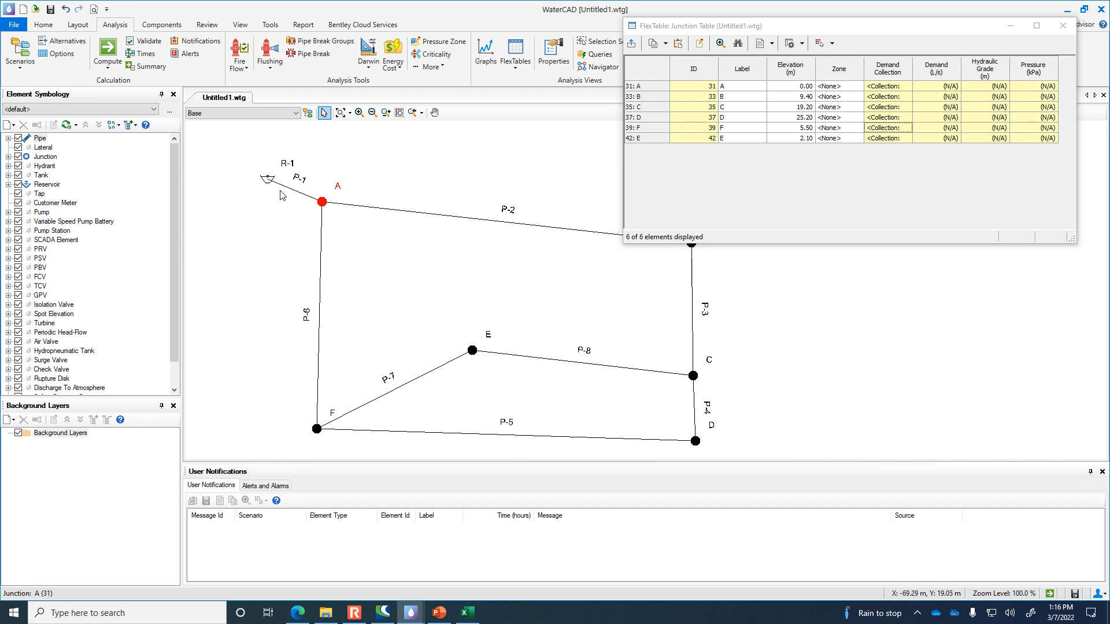
left_click(1062, 26)
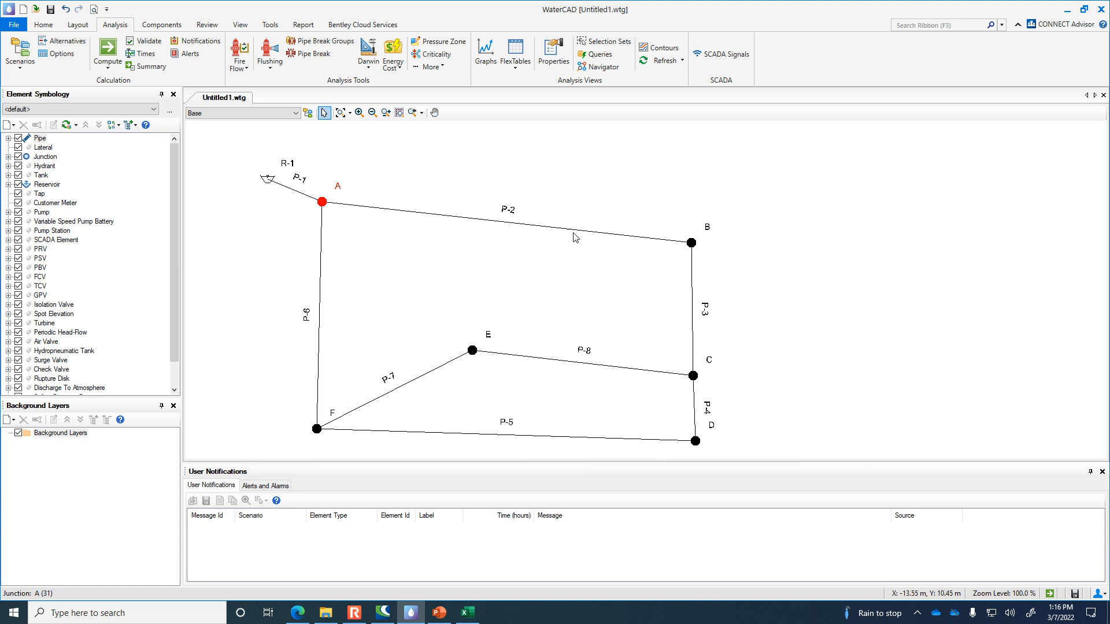
Reopen the junction FlexTable, add a base demand of 450 L/s to junction E, and close the table.
left_click(513, 72)
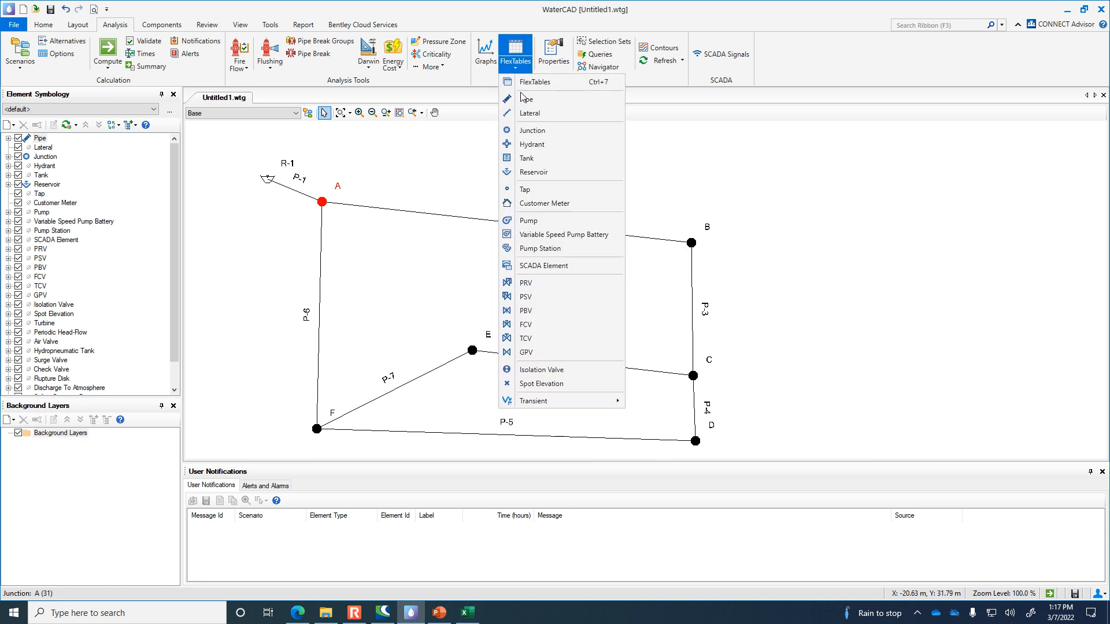
left_click(550, 130)
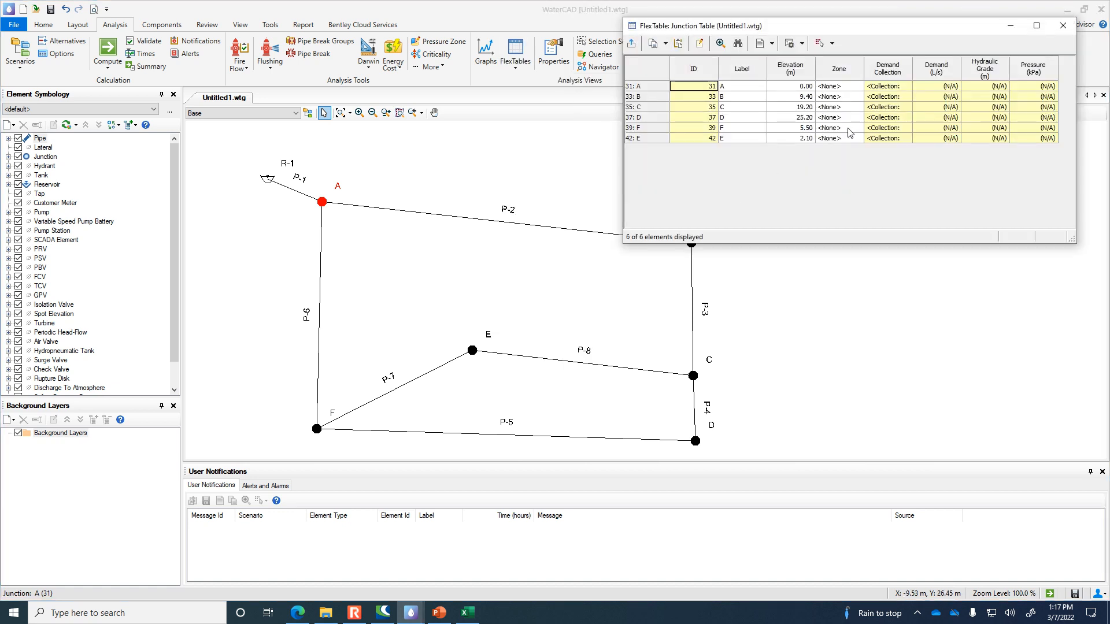
left_click(886, 138)
left_click(904, 139)
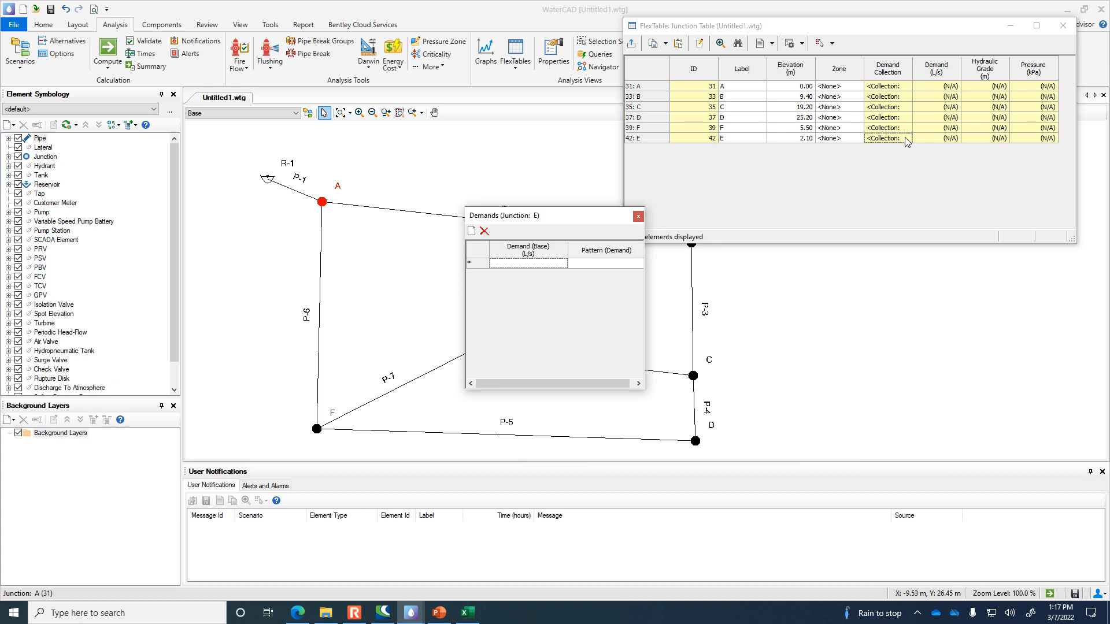
left_click(518, 262)
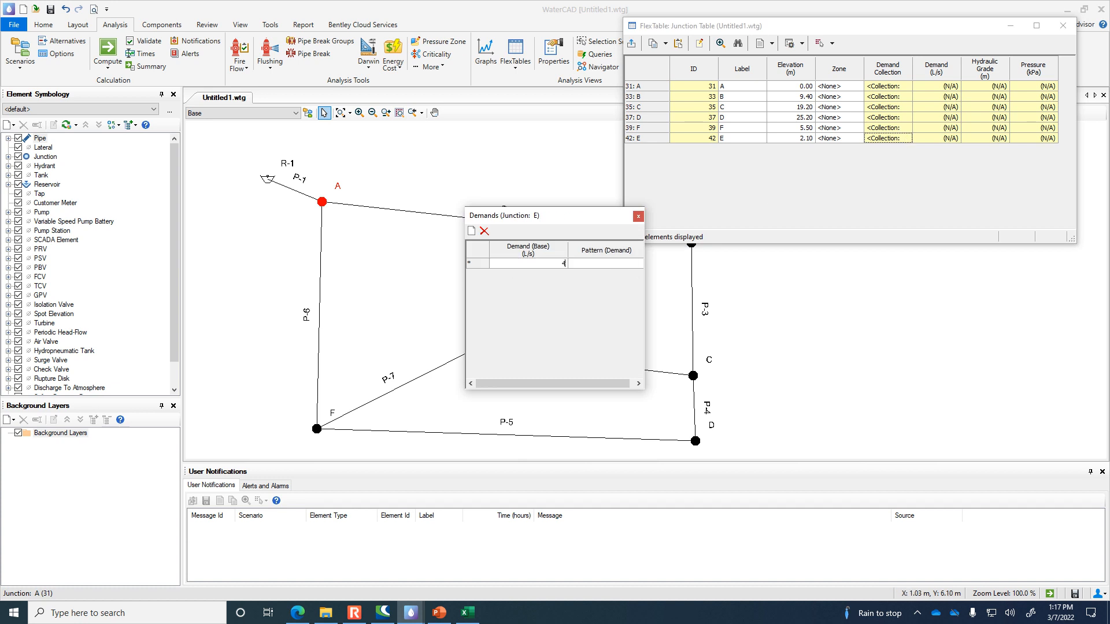
key("Return")
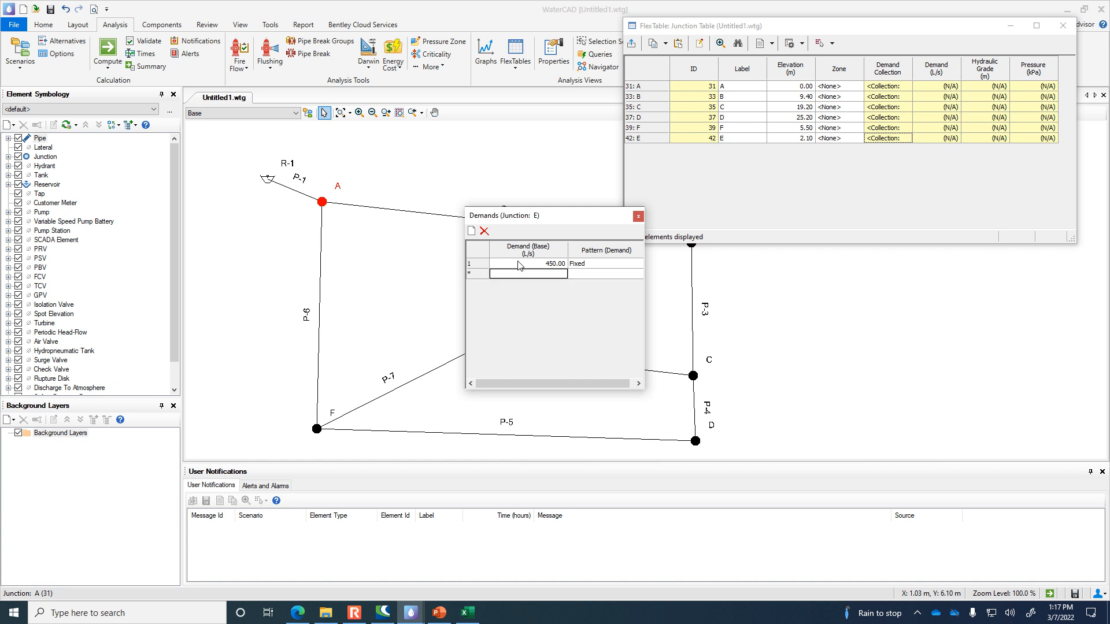
left_click(638, 216)
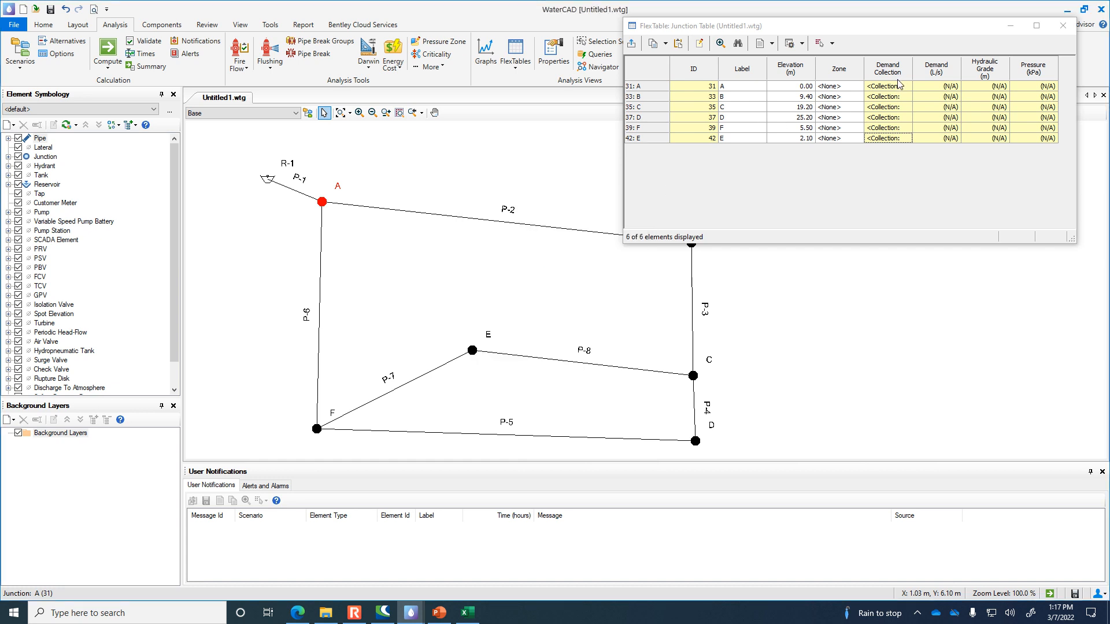
left_click(1062, 25)
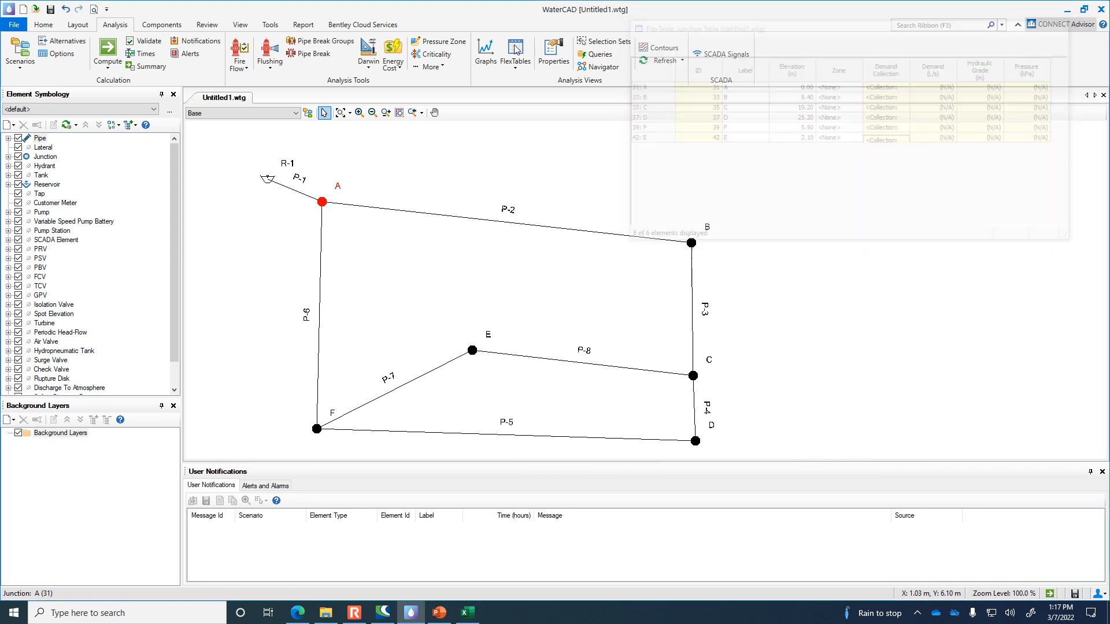
Relabel pipes P-2 to P-8 in the pipe FlexTable as AB, BC, CD, DF, AF, EF and CE.
left_click(516, 69)
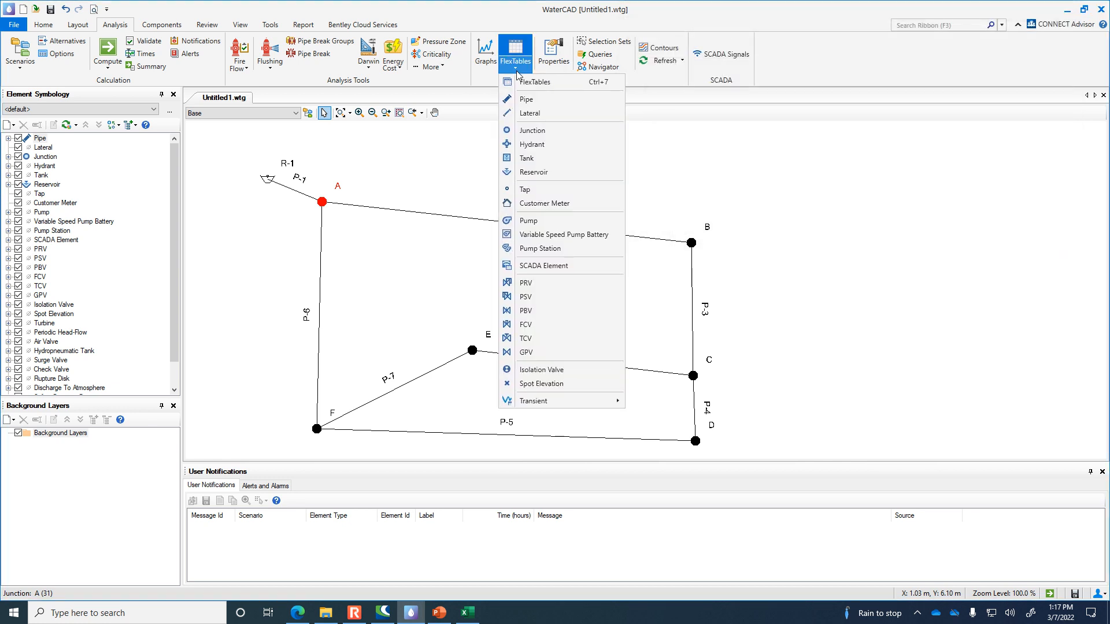
left_click(524, 101)
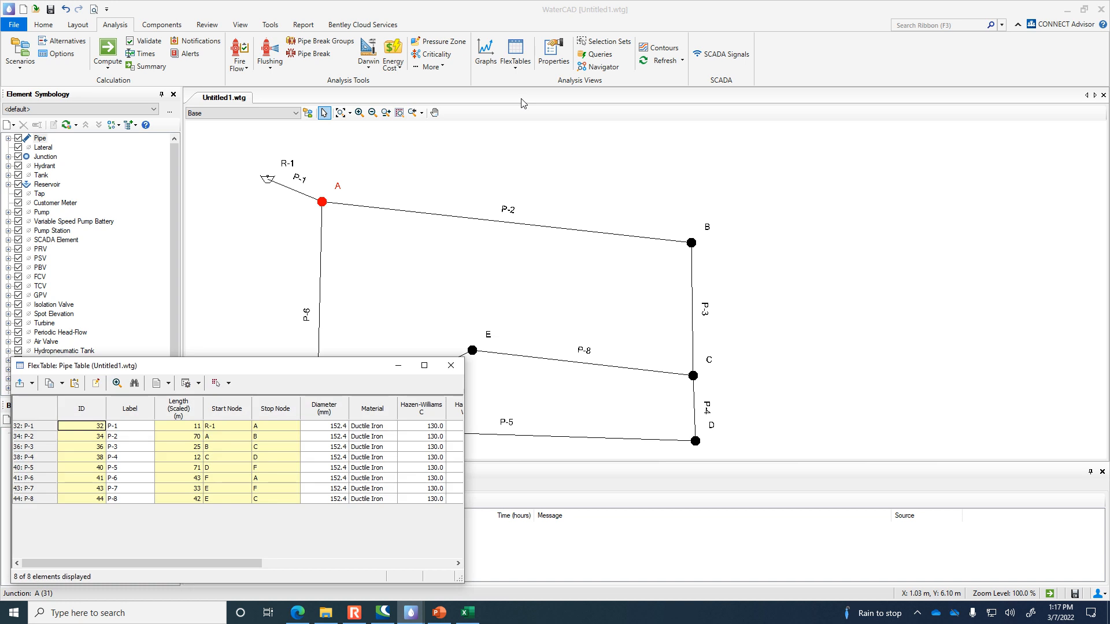
left_click_drag(240, 370, 863, 16)
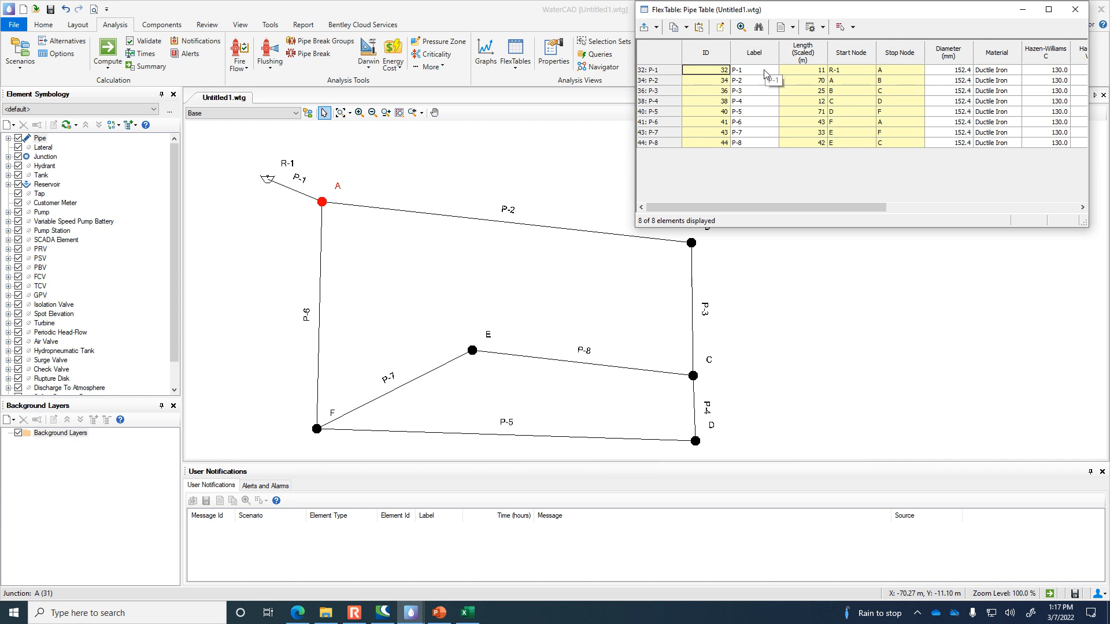
left_click(746, 82)
type("AB")
key("Return")
type("BC")
key("Return")
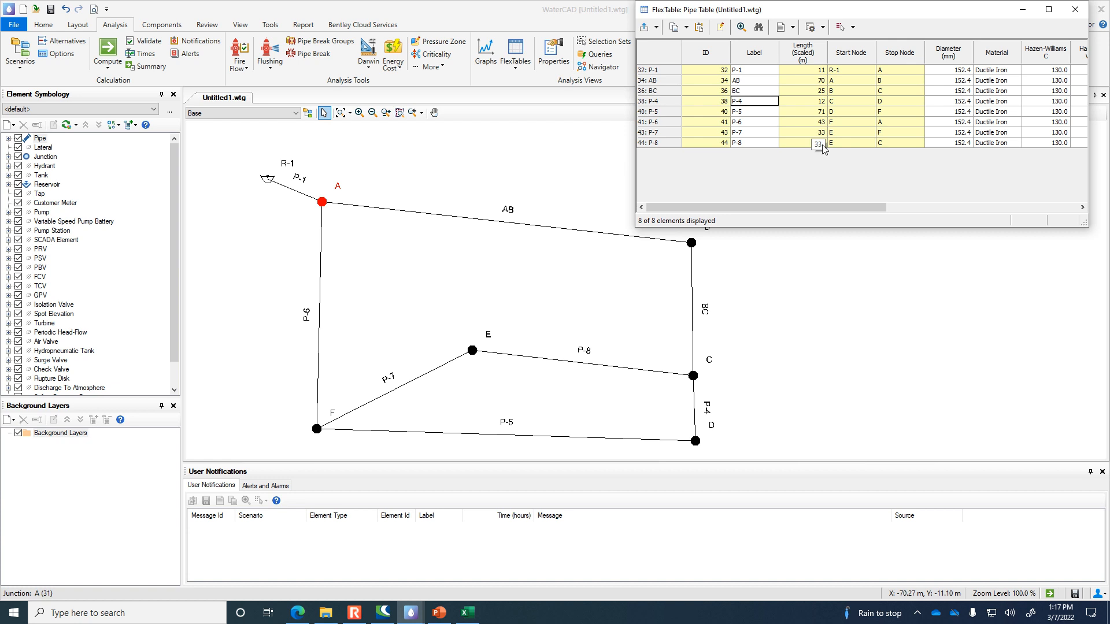
type("CD")
key("Return")
type("DF")
key("Return")
type("AF")
key("Return")
type("EF")
key("Return")
type("C")
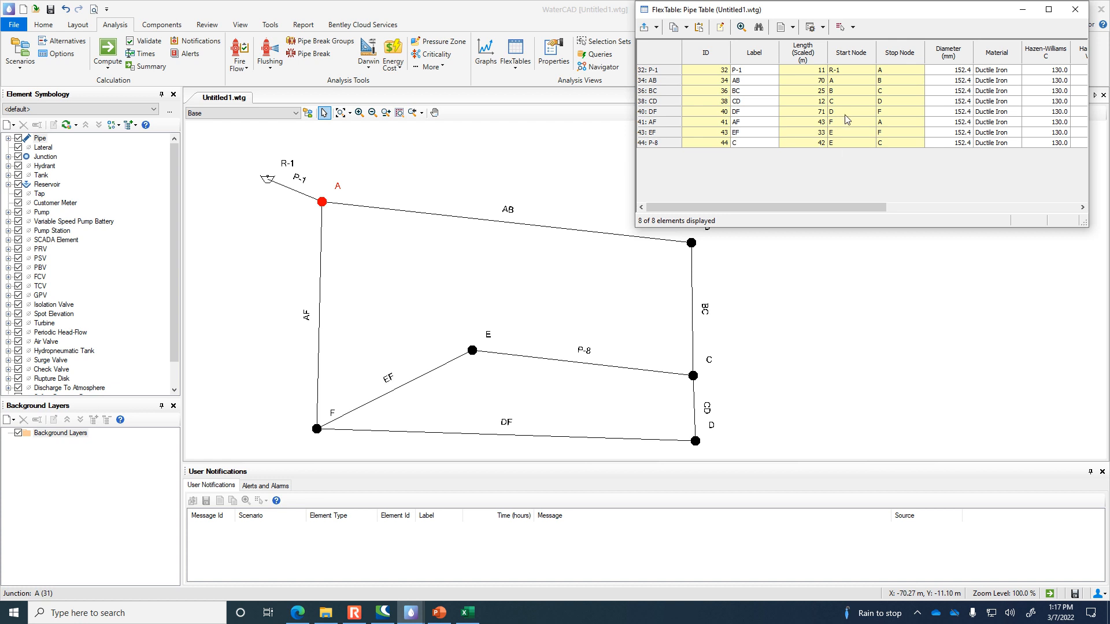
type("E")
Review the Ductile Iron properties in the engineering library, including its roughness height, from pipe P-1's material, and close the library.
left_click_drag(634, 216, 560, 217)
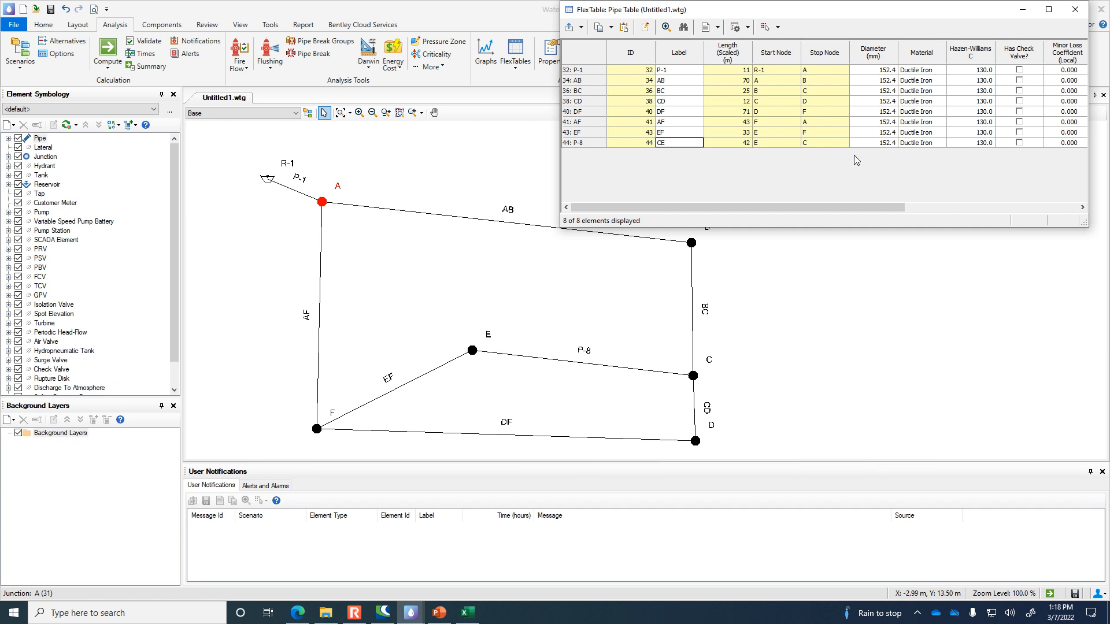
left_click(933, 70)
left_click(937, 70)
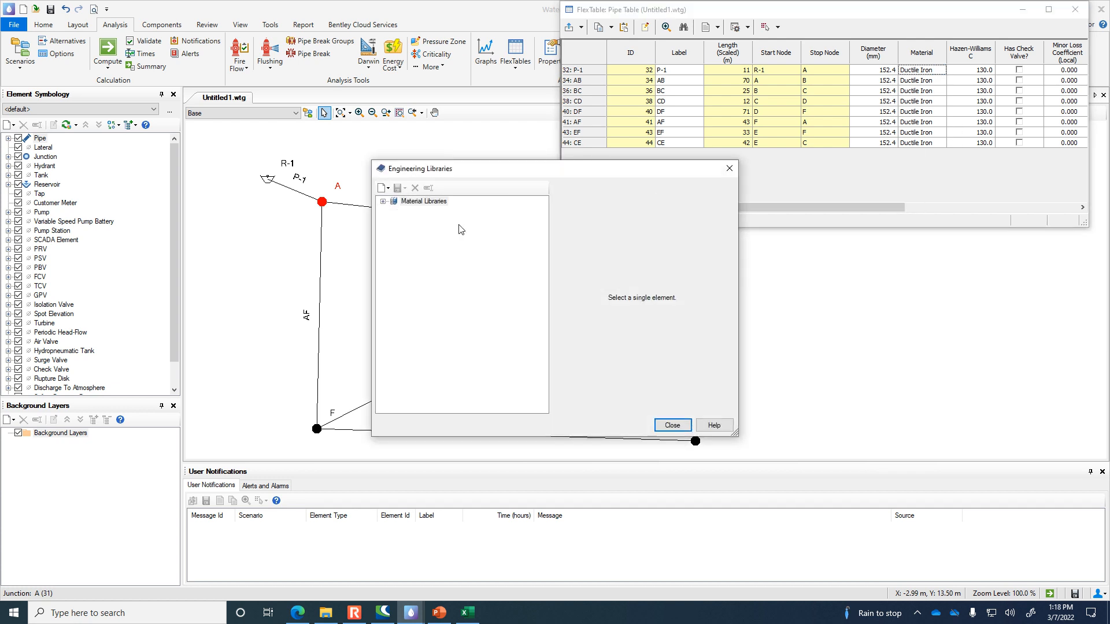
left_click(383, 202)
left_click(417, 211)
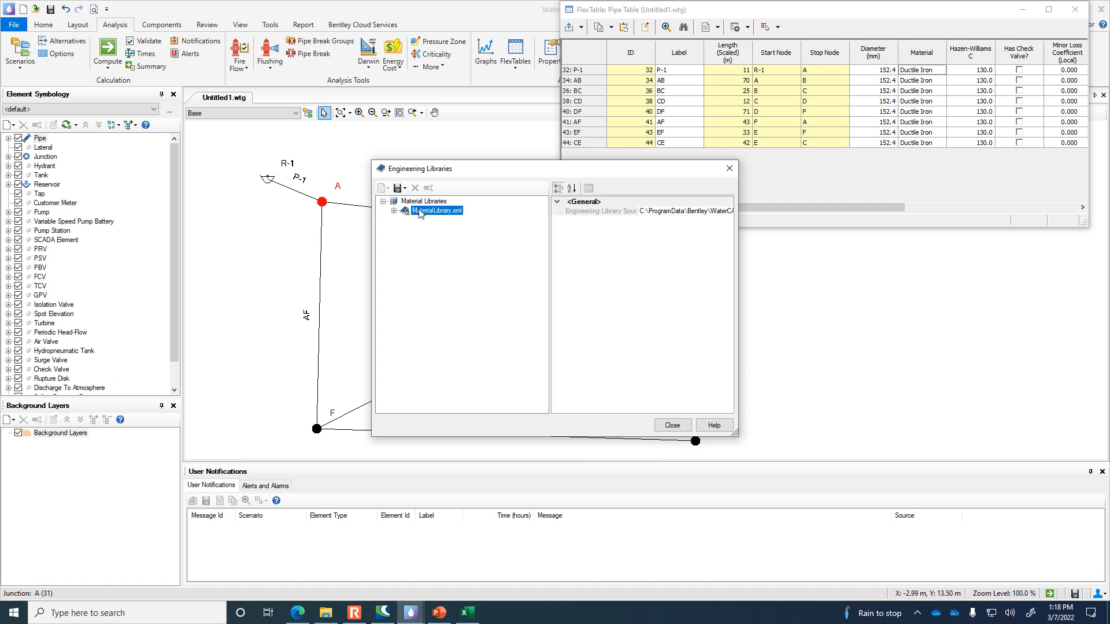
left_click(395, 211)
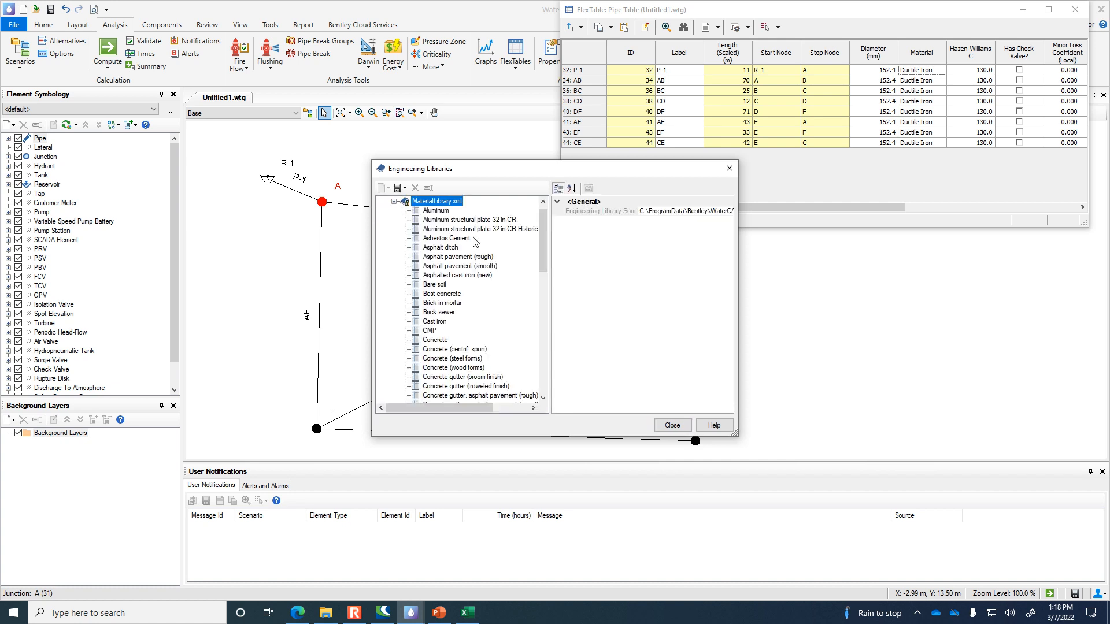
left_click_drag(542, 242, 529, 221)
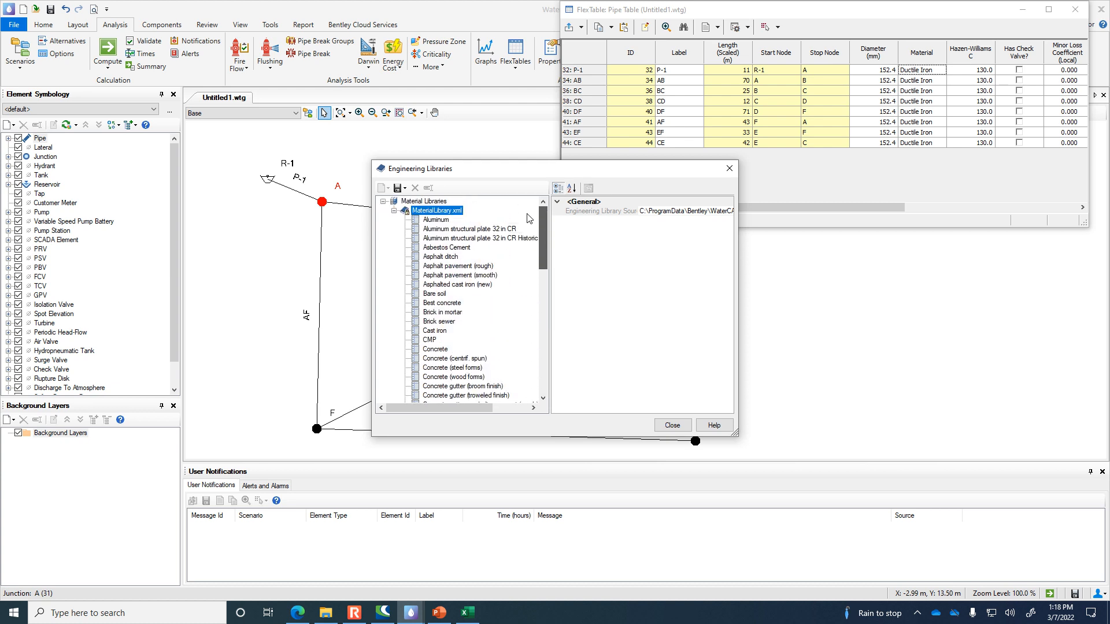
scroll(527, 234, "down", 4)
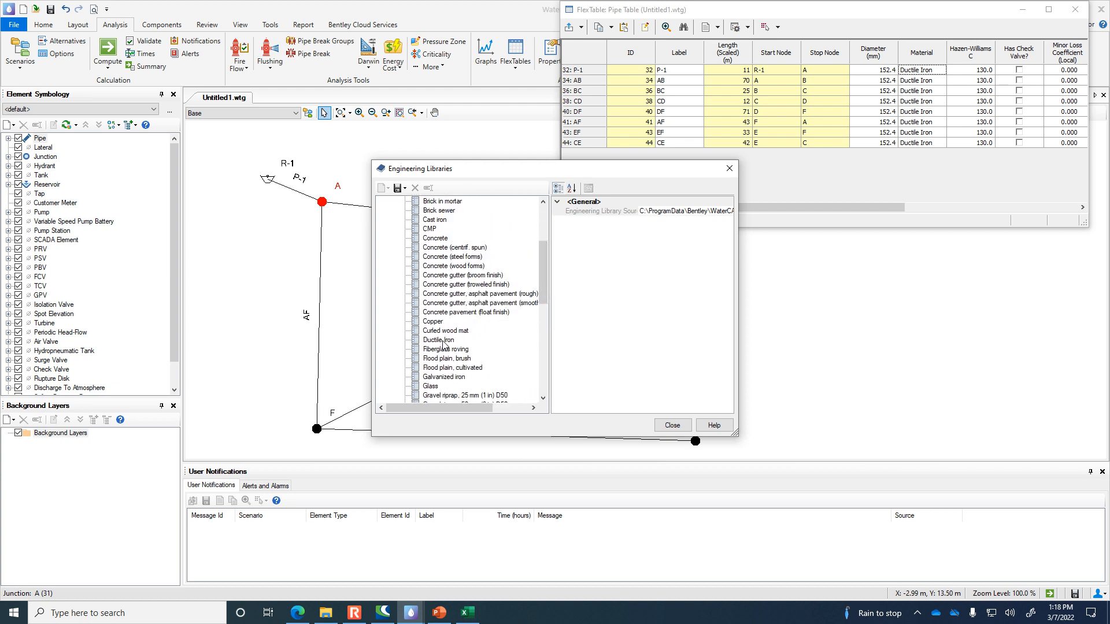
left_click(443, 342)
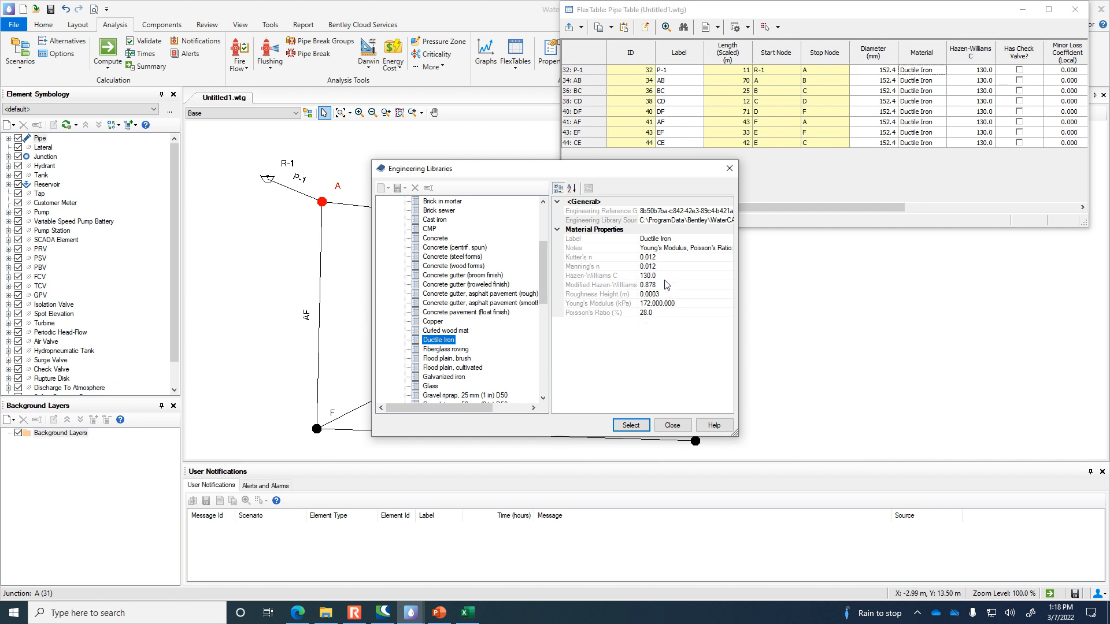
left_click(658, 296)
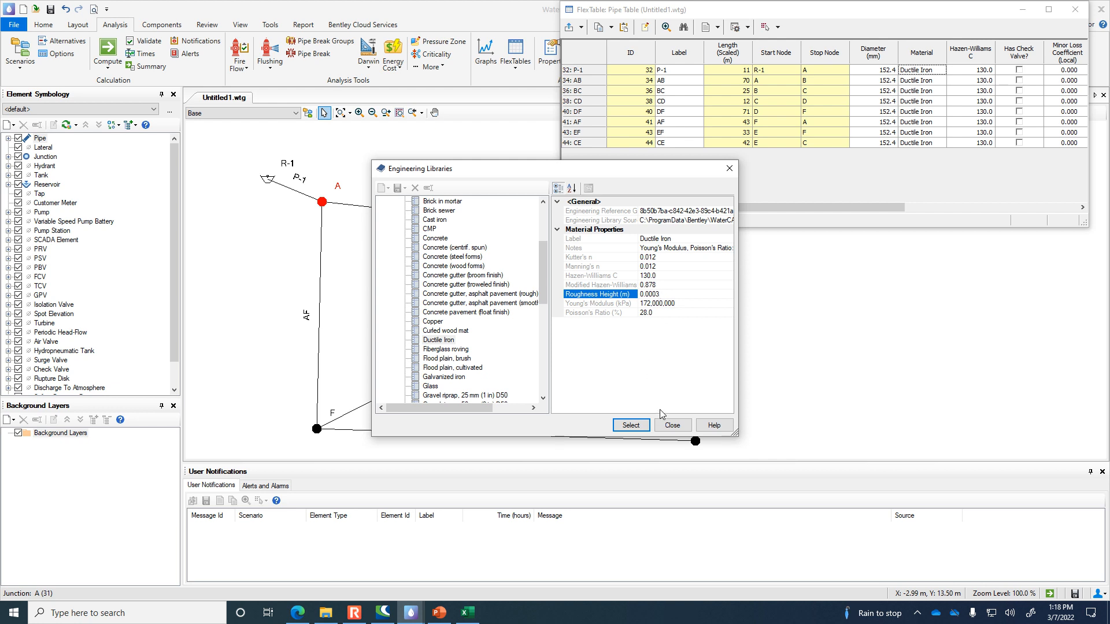
left_click(665, 429)
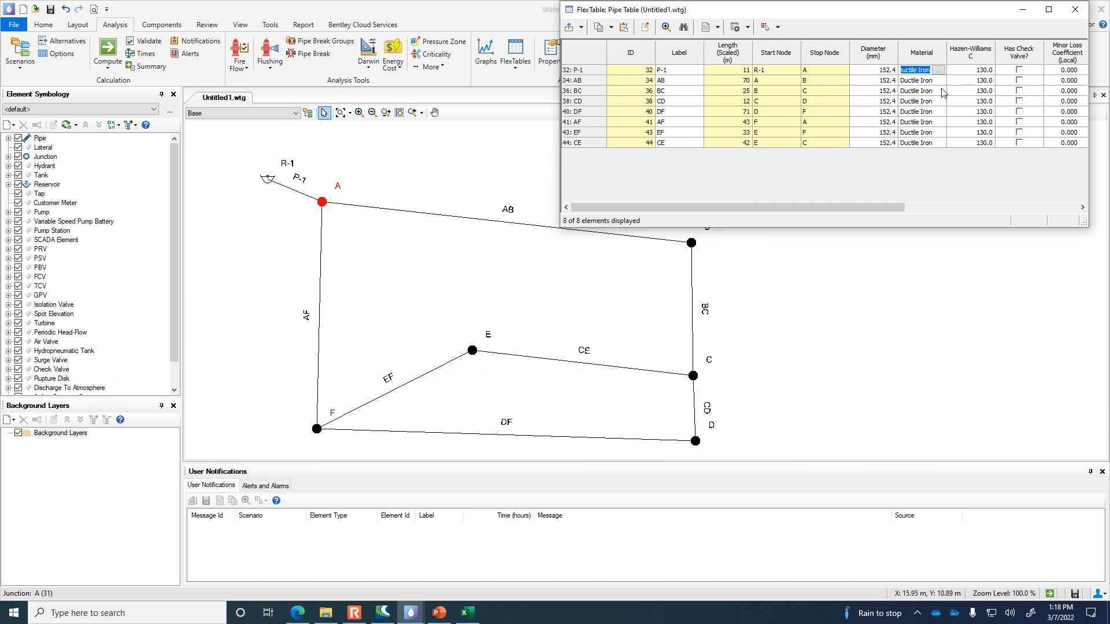
Set the diameter of pipe P-1 to 400 mm in the pipe FlexTable.
left_click(878, 74)
left_click(882, 69)
type("40")
key("Return")
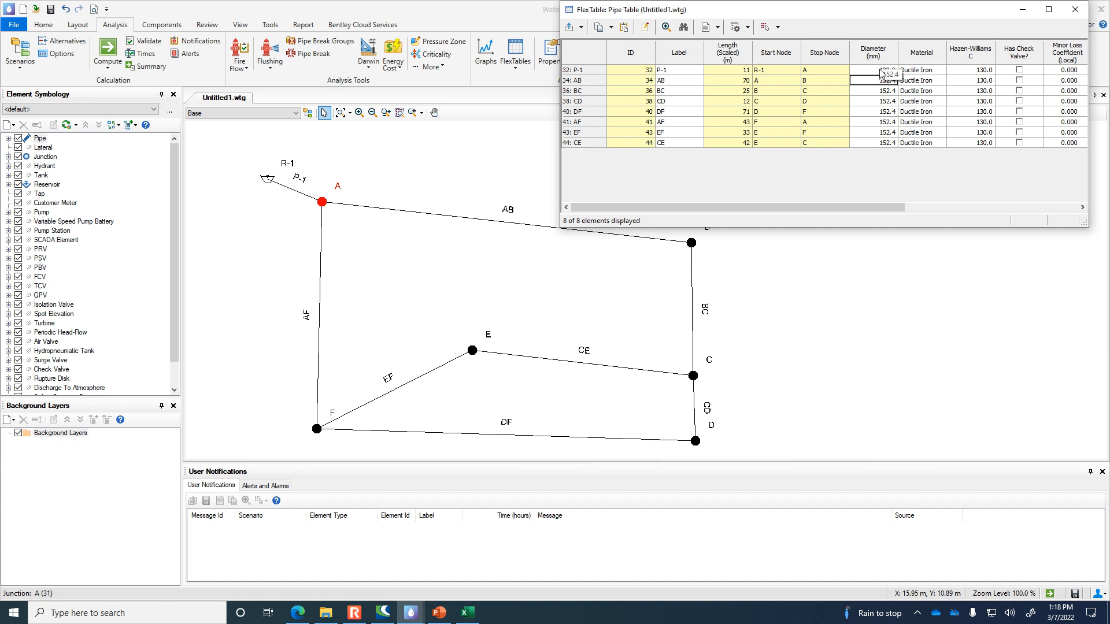
left_click(880, 69)
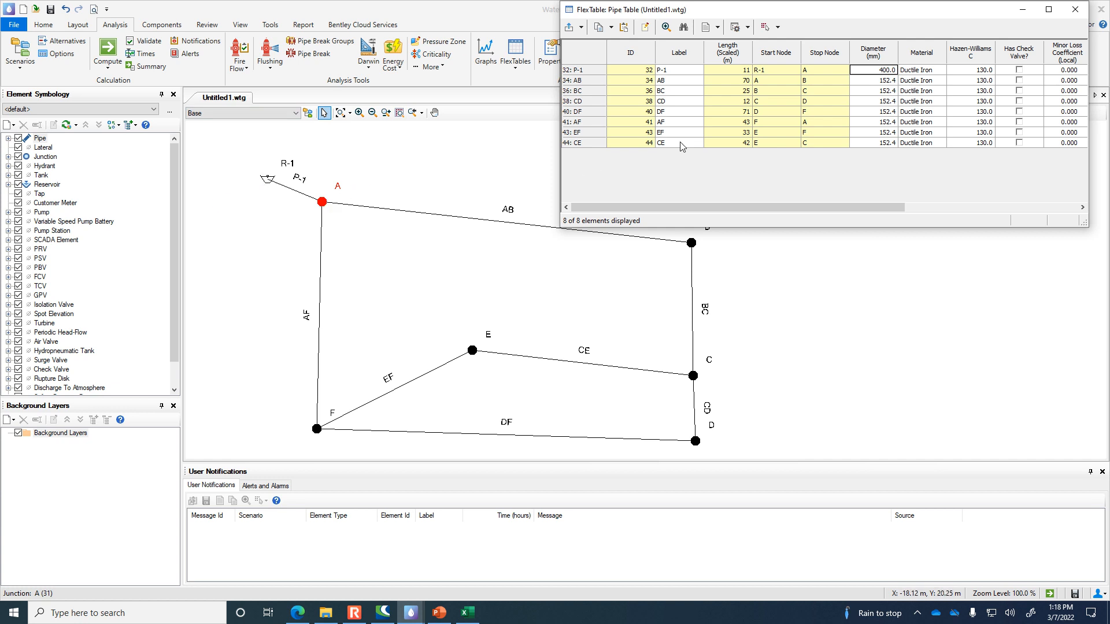
Set the diameter of pipe P-1 to 1000 mm in the pipe FlexTable.
left_click(881, 69)
left_click_drag(880, 68, 902, 69)
type("1")
key("Return")
Widen the pipe FlexTable and enable a user-defined length for all eight pipes.
left_click_drag(559, 208, 340, 208)
left_click_drag(791, 208, 819, 208)
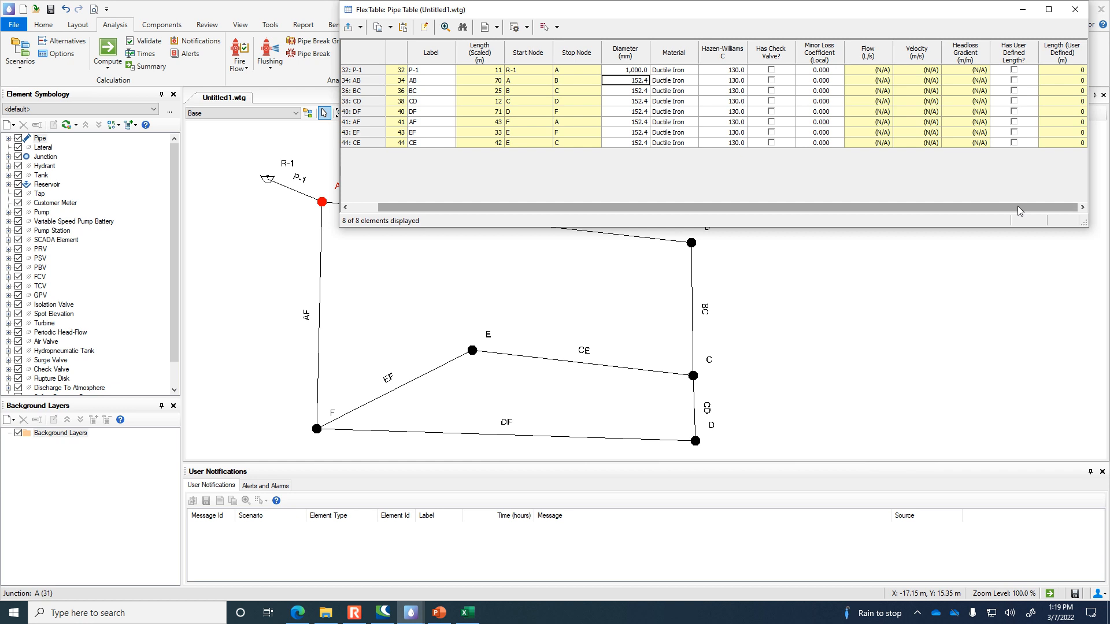
left_click(1014, 69)
left_click(1015, 80)
left_click(1015, 91)
left_click(1015, 101)
left_click(1015, 111)
left_click(1015, 122)
left_click(1015, 122)
left_click(1015, 133)
left_click(1014, 142)
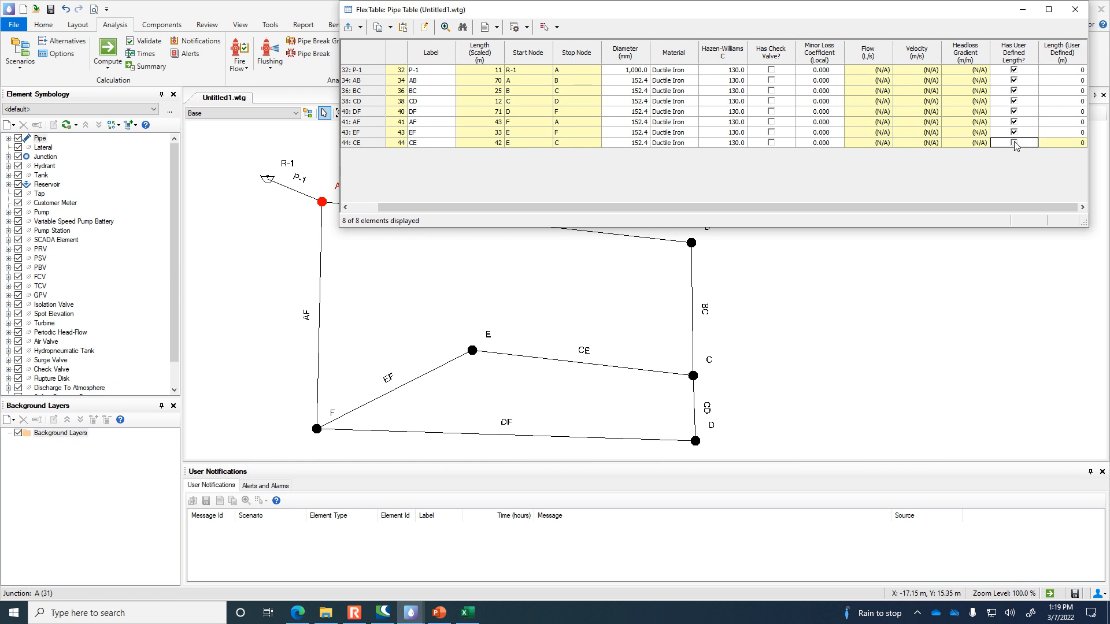
Move the Length (User Defined) column directly after the Diameter column.
right_click(1054, 55)
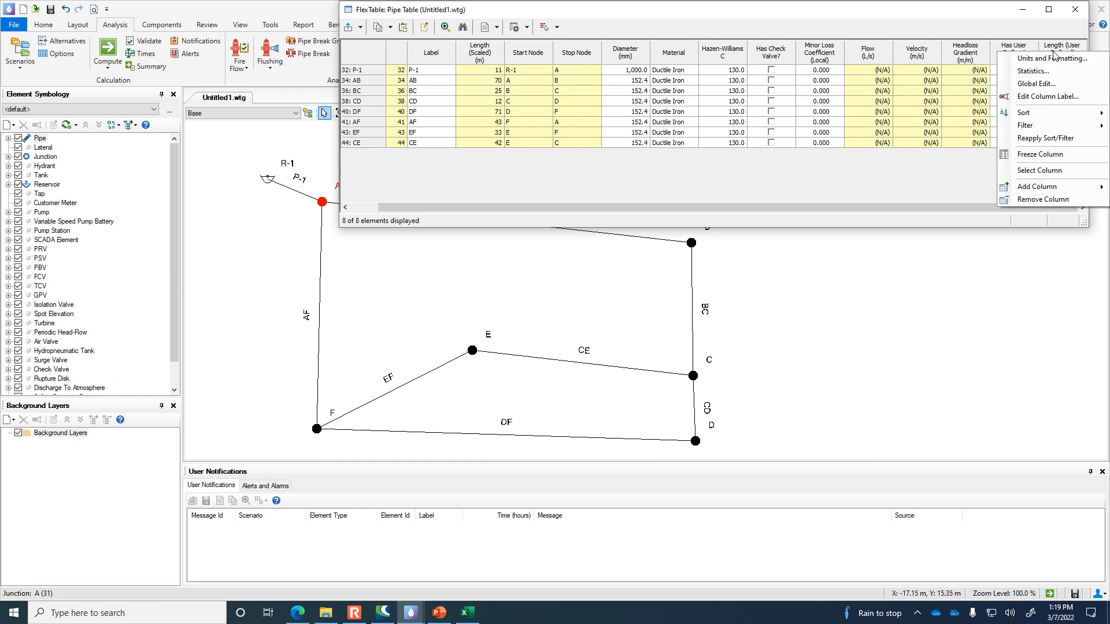
left_click(1014, 31)
left_click_drag(1055, 53, 653, 58)
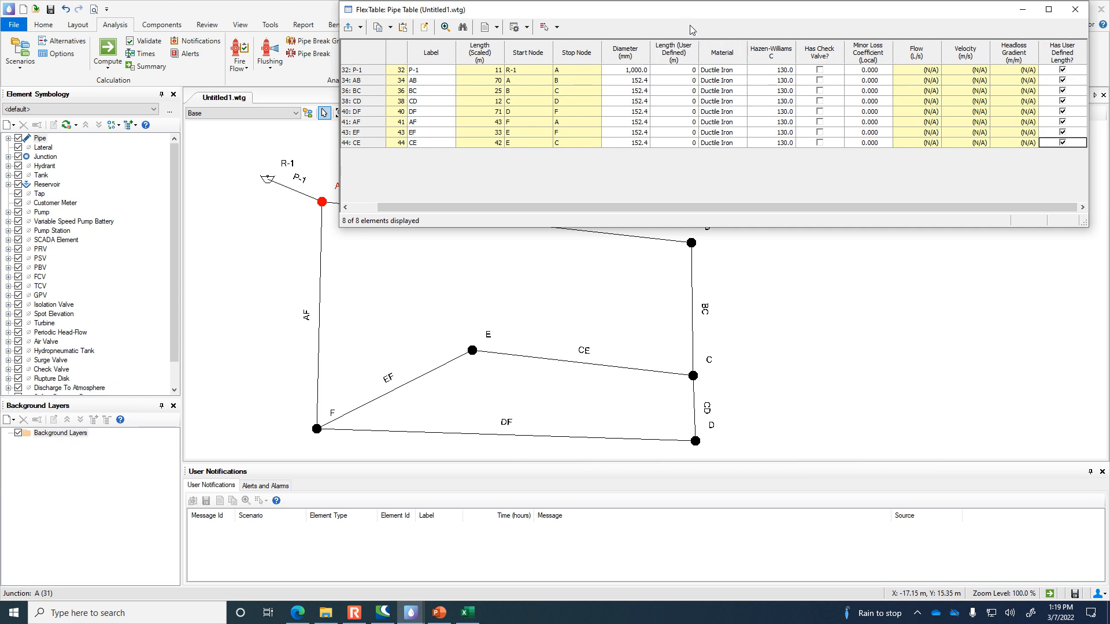
Set pipe P-1's user-defined length to 10 m, and give pipe AB a 400 mm diameter and 220 m length.
left_click(686, 70)
type("10")
key("Return")
type("400")
key("Tab")
type("220")
key("Return")
Give pipe BC a 200 mm diameter and 100 m length, and pipe CD a 150 mm diameter and 80 m length.
type("200")
key("Tab")
type("10")
key("Return")
type("150")
key("Tab")
type("80")
key("Return")
Give pipe DF a 300 mm diameter and 200 m length, and pipe AF a 300 mm diameter and 180 m length.
type("300")
key("Tab")
type("200")
key("Left")
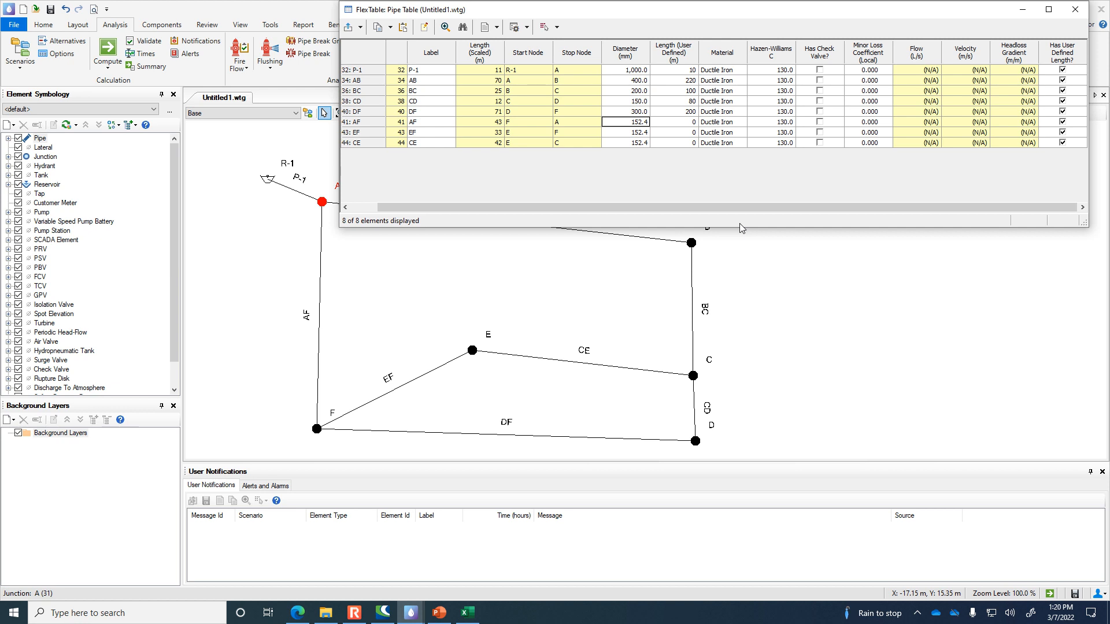
type("300")
key("Tab")
type("180")
key("Return")
Enter 250 mm and 80 m for pipe EF and 350 mm and 150 m for pipe CE, and close the pipe FlexTable.
key("Left")
type("250")
key("Tab")
type("80")
key("Left")
type("350")
key("Tab")
type("150")
left_click(1076, 9)
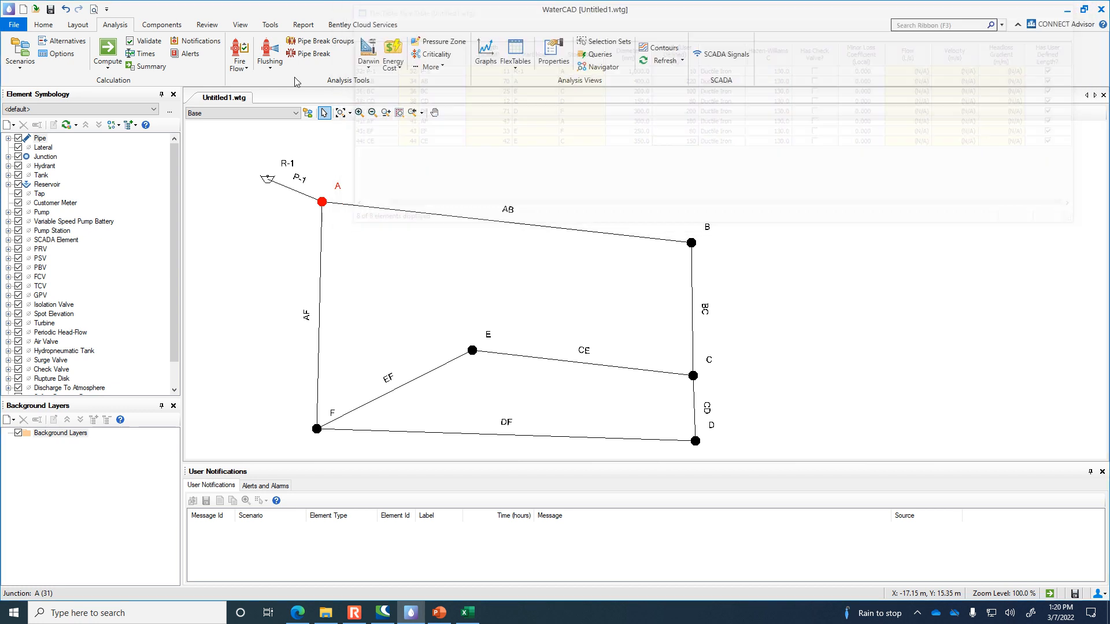
Start saving the model under a new name and create and open a folder named WaterCAD Demo in C:\Temp.
left_click(14, 27)
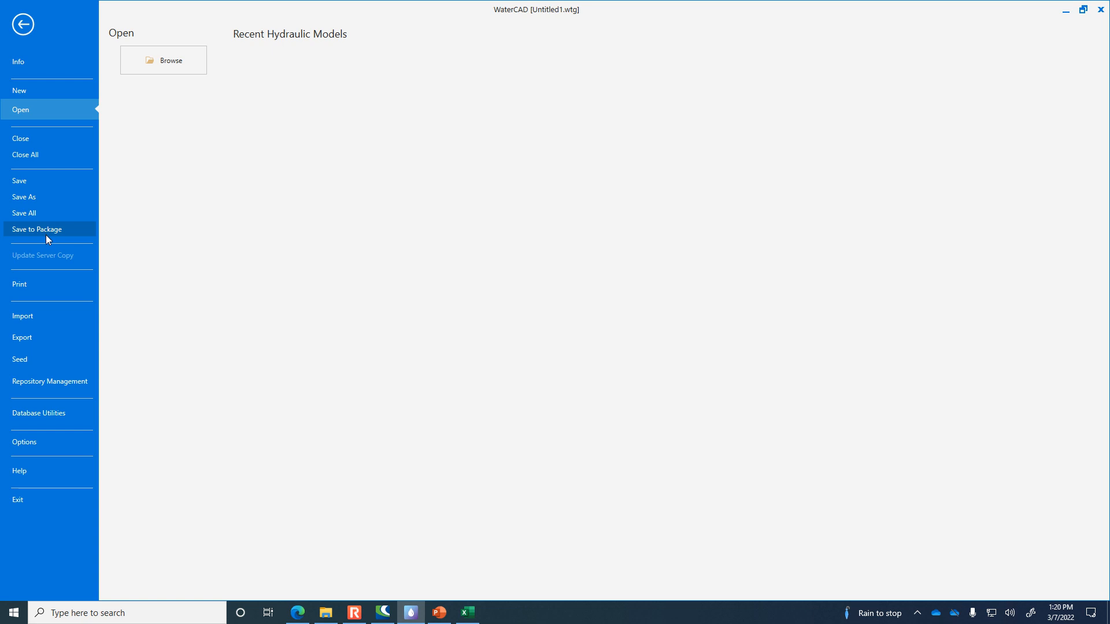
left_click(51, 198)
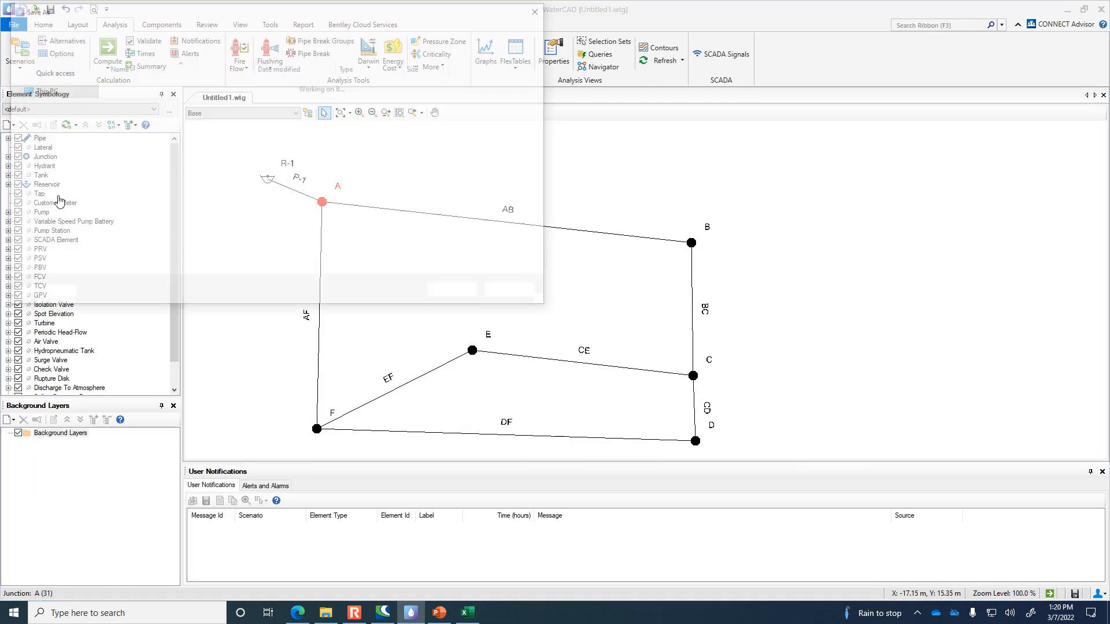
left_click_drag(91, 215, 91, 227)
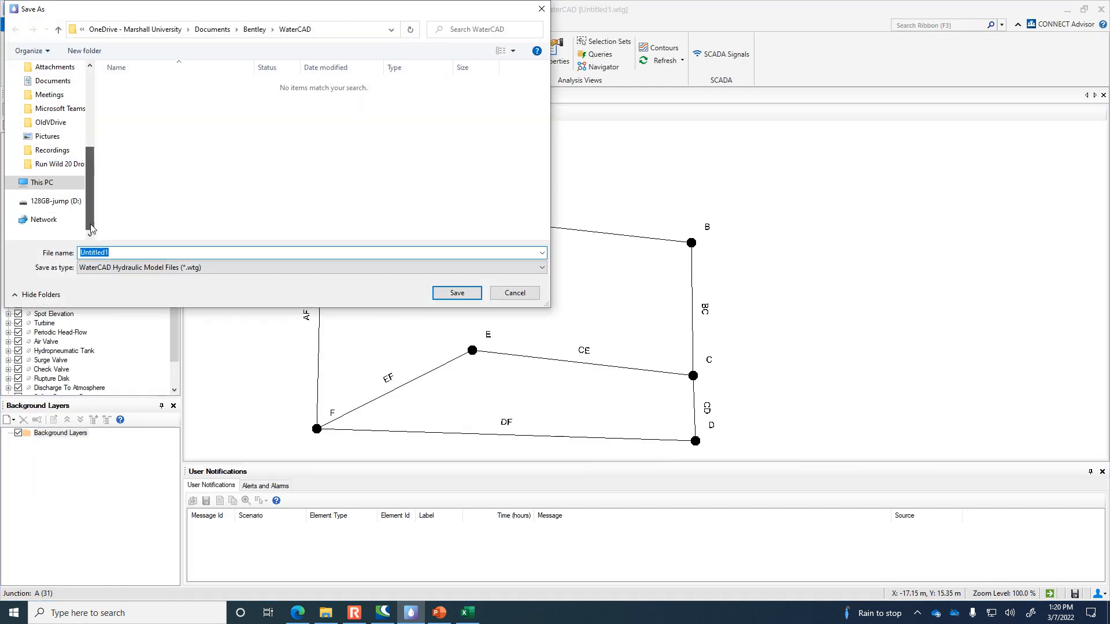
left_click(42, 182)
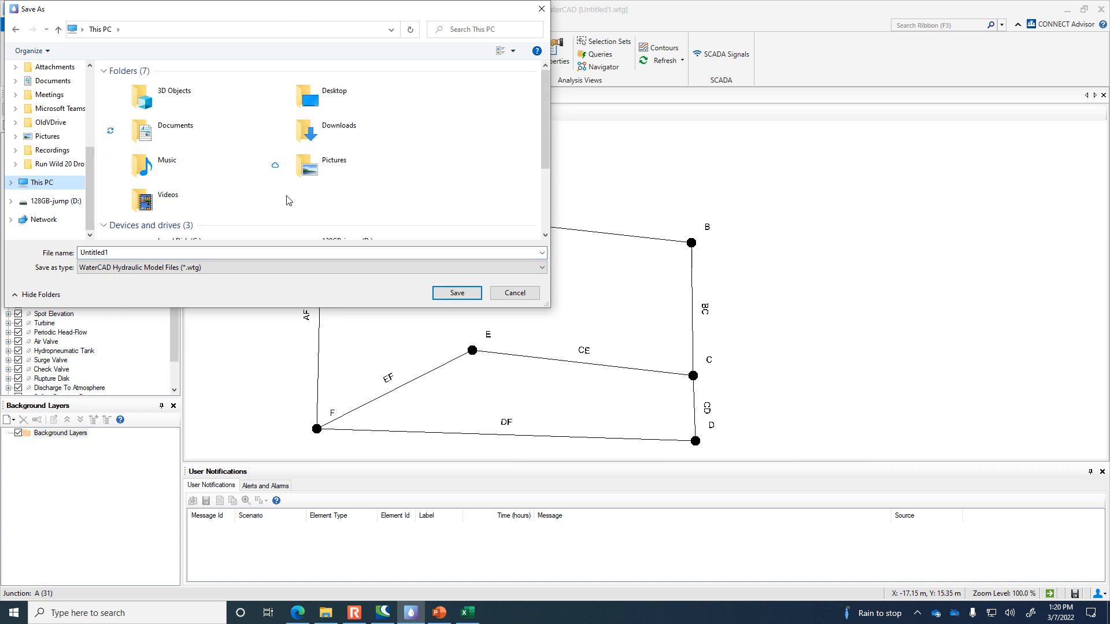
scroll(113, 181, "down", 3)
double_click(215, 133)
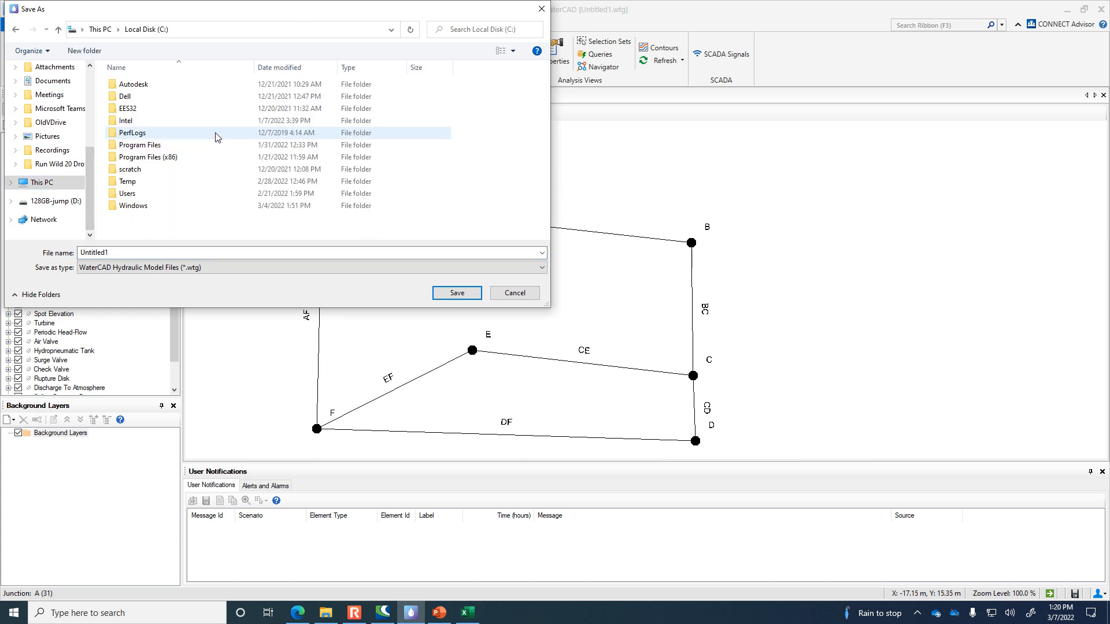
double_click(146, 183)
left_click(73, 50)
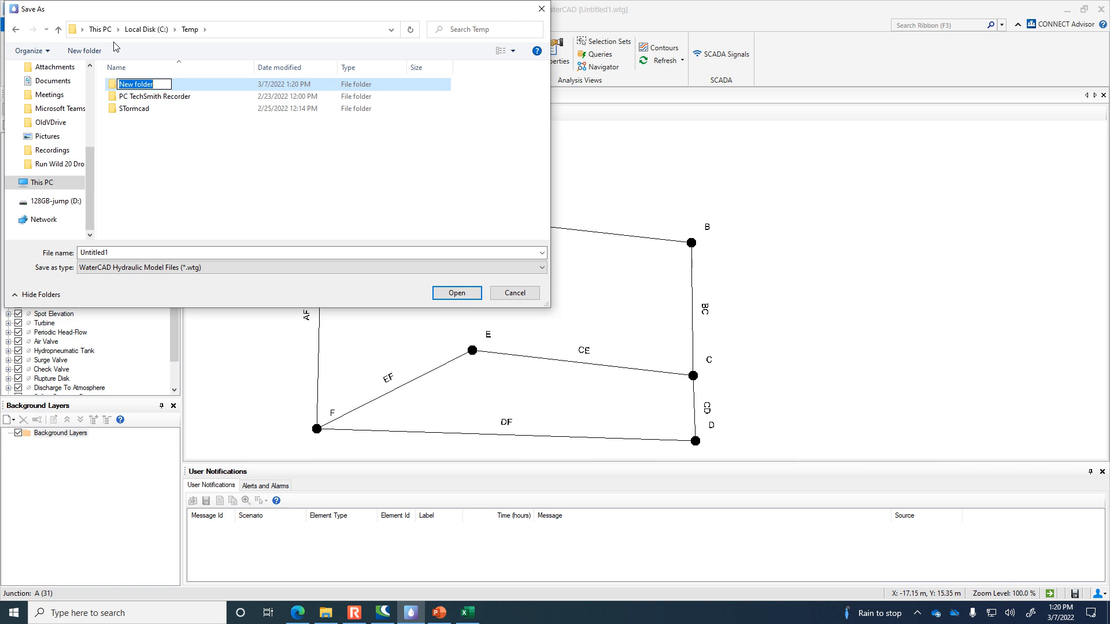
type("WaterCAD Demo")
key("Return")
key("Return")
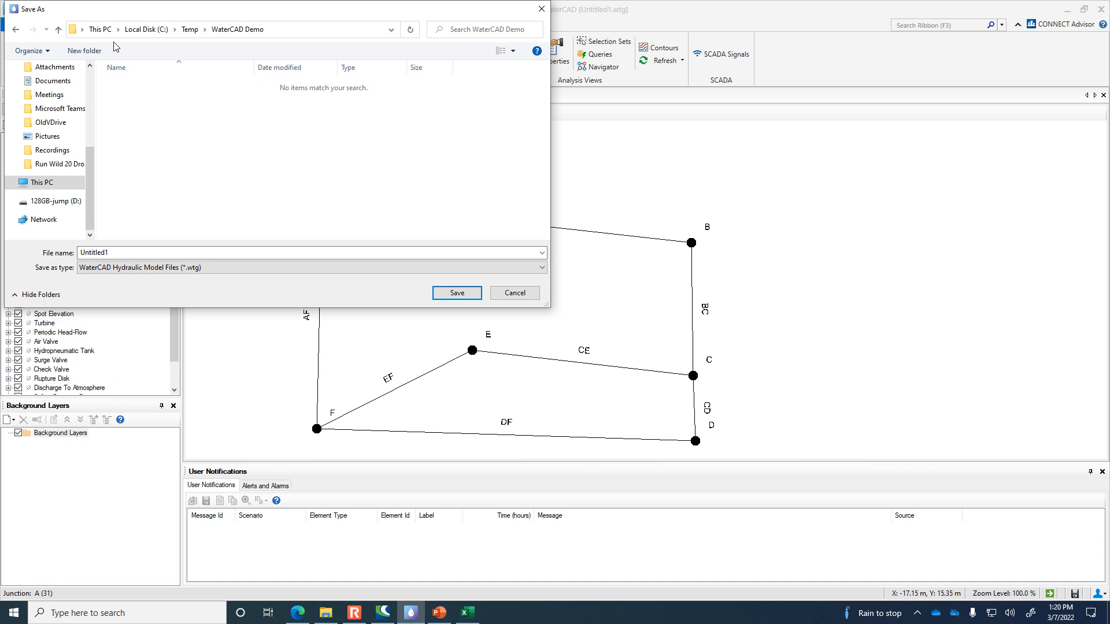
Save the model as In-class in the WaterCAD Demo folder.
left_click(166, 253)
type("In")
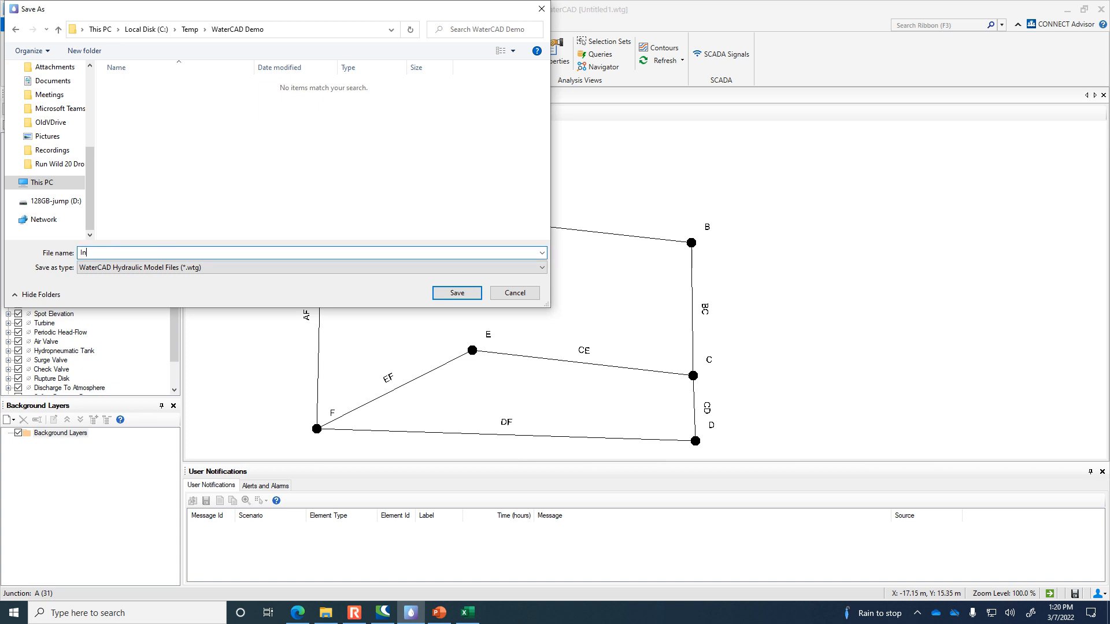
type("-class")
key("Return")
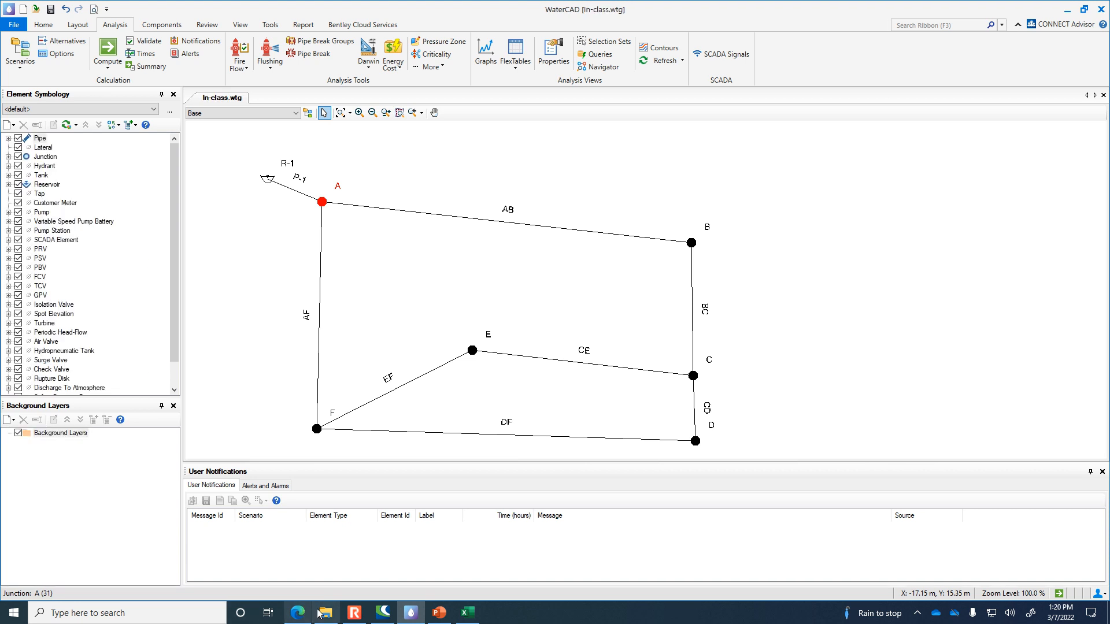
Switch to File Explorer and open the C:\Temp\WaterCAD Demo folder.
left_click(321, 613)
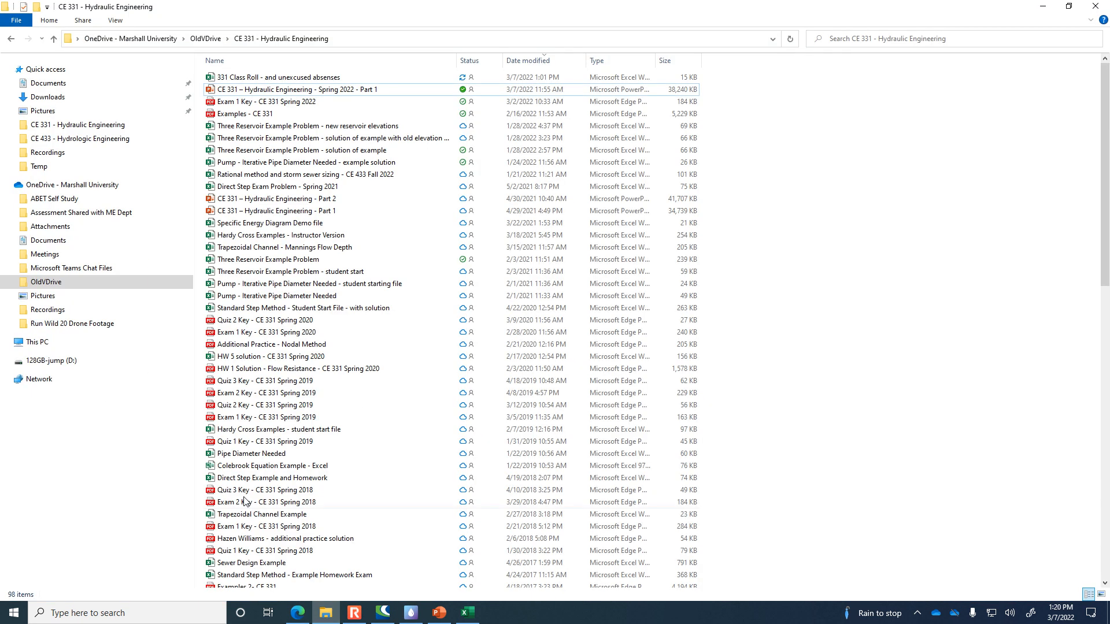
left_click(43, 343)
double_click(259, 183)
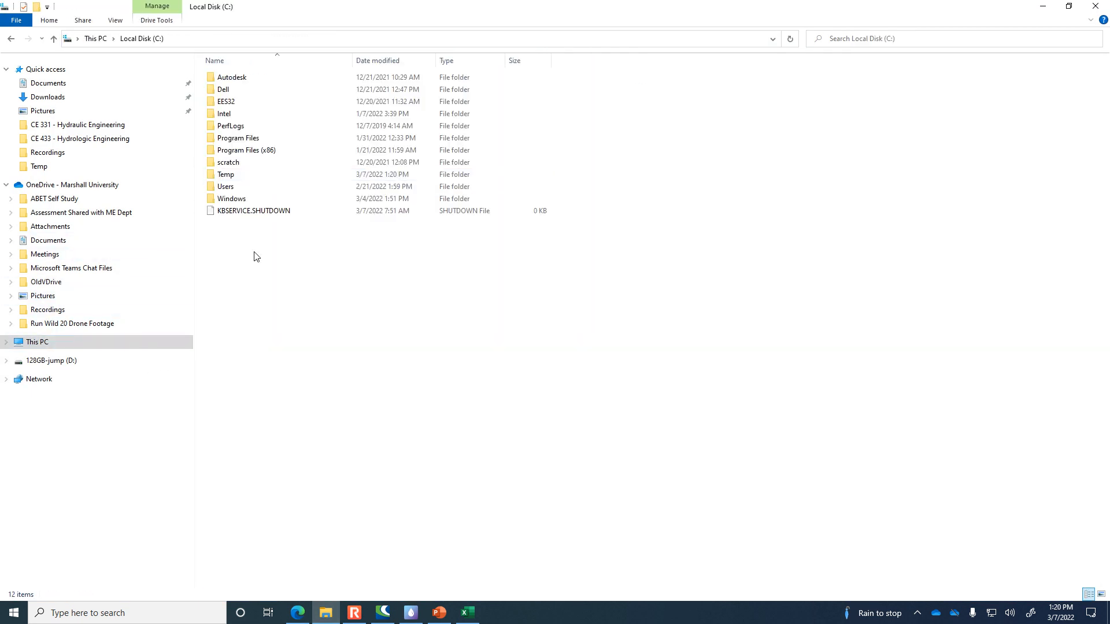
double_click(243, 174)
left_click(266, 103)
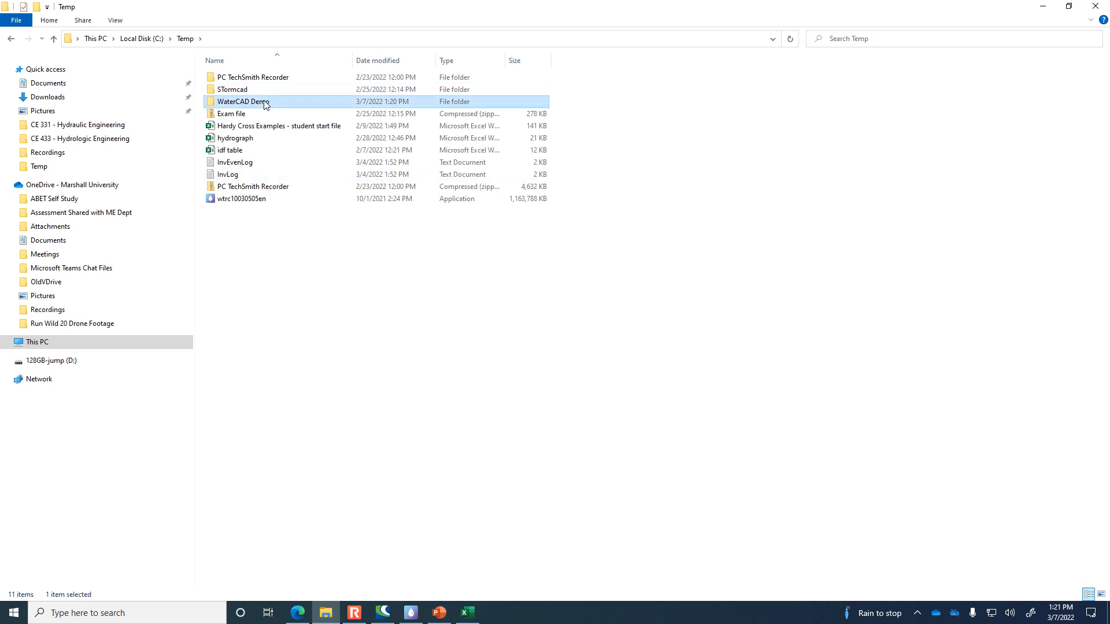
double_click(265, 103)
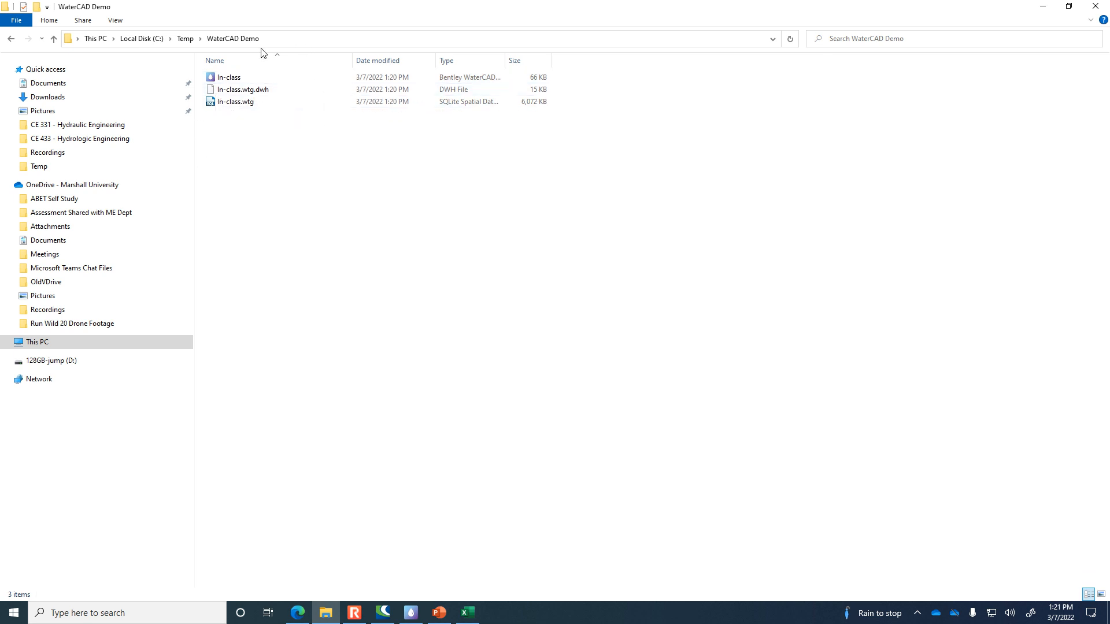
Examine the types and sizes of the saved In-class model files in the WaterCAD Demo folder.
left_click(239, 77)
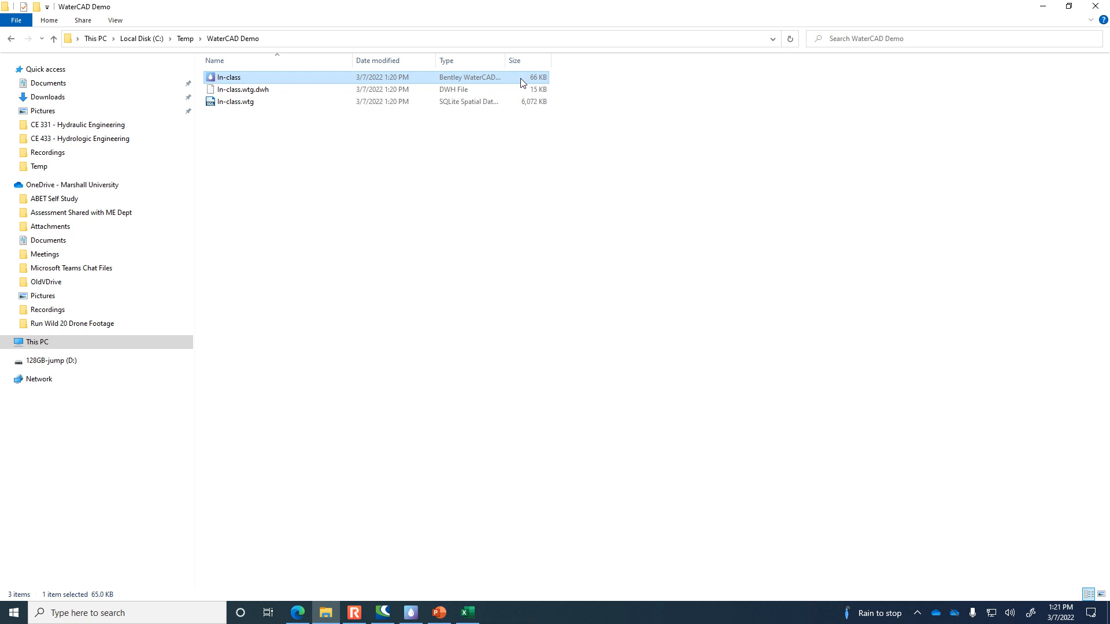
left_click(237, 104)
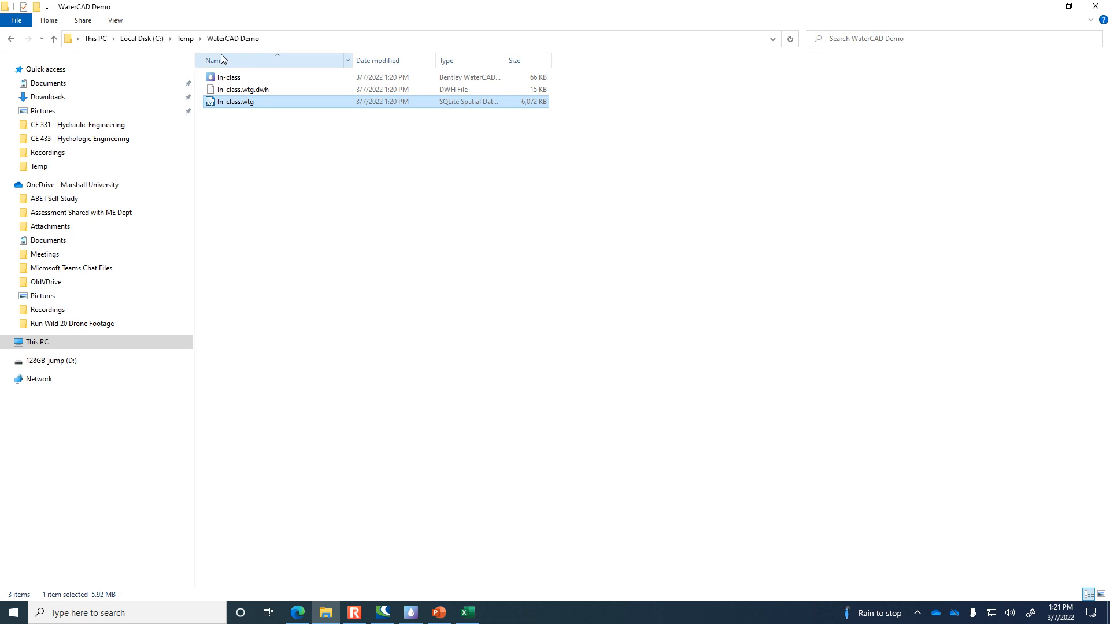
left_click(185, 38)
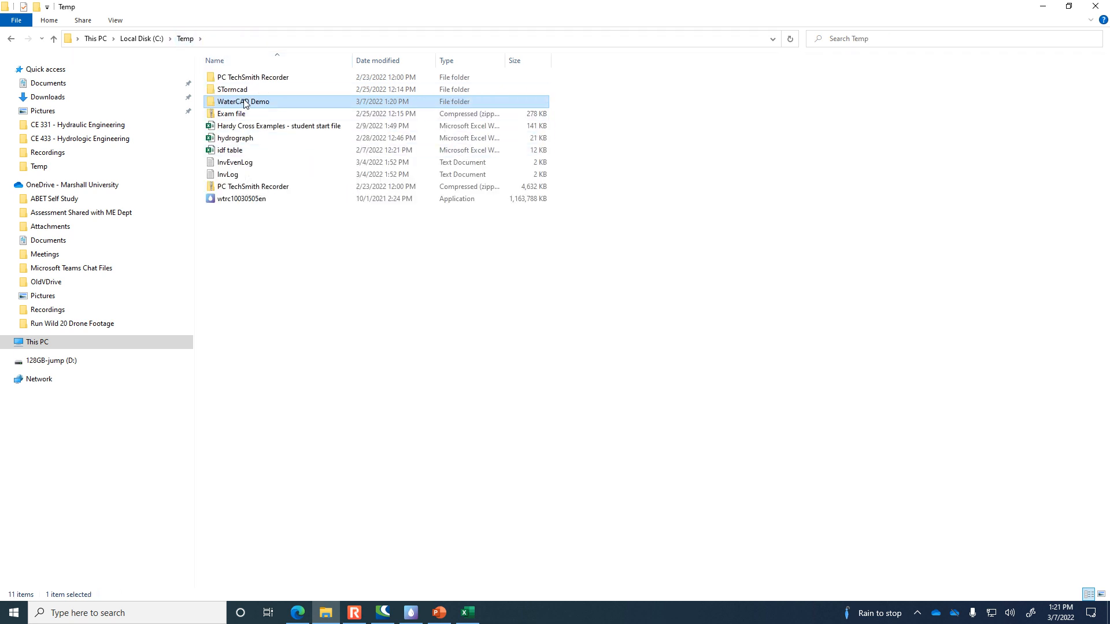
double_click(246, 102)
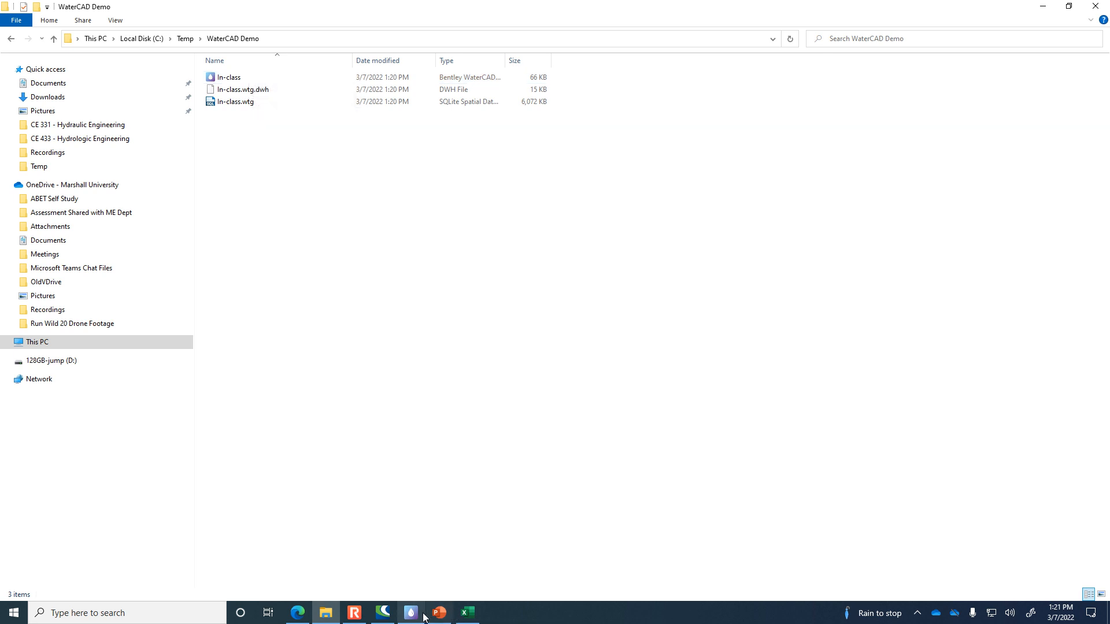
left_click(386, 614)
left_click(389, 615)
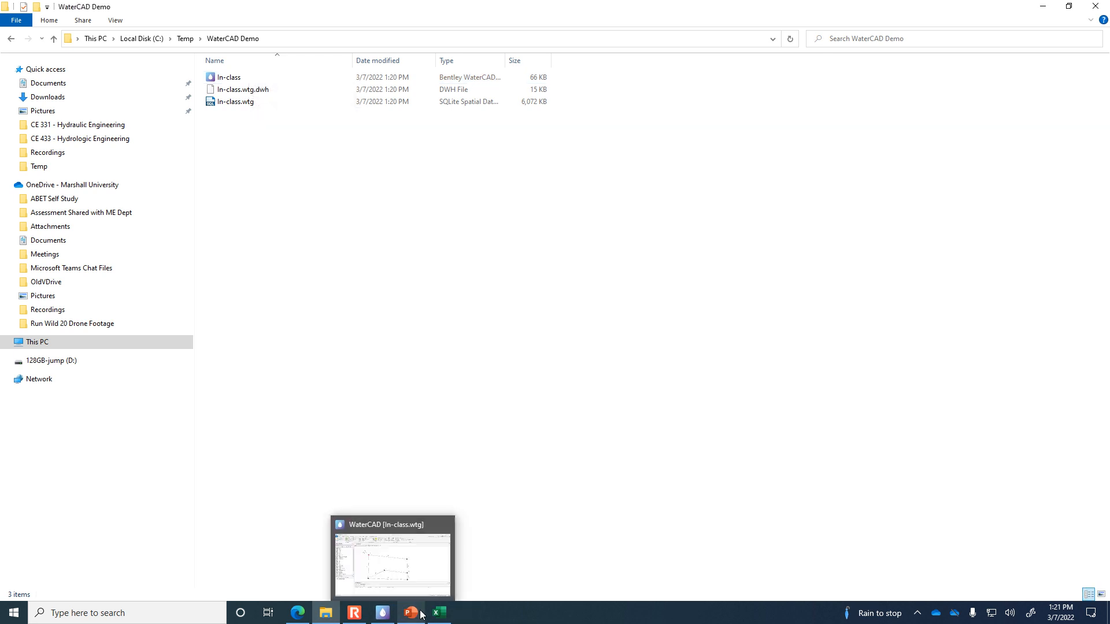
Switch to WaterCAD and set the elevation of reservoir R-1 to 65 m in the reservoir table.
left_click(385, 614)
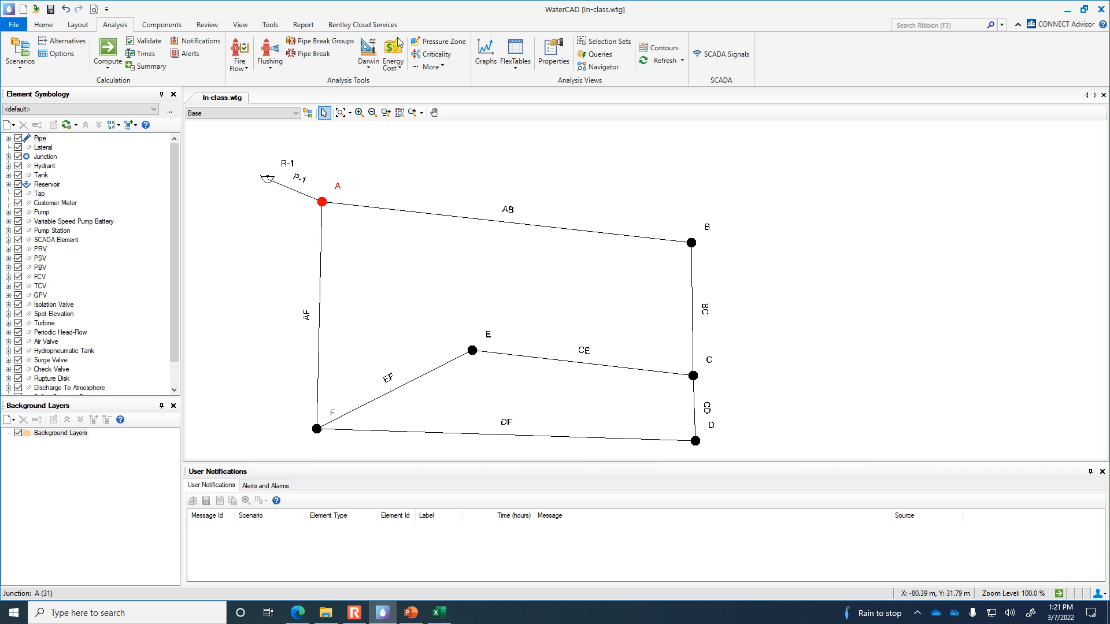
left_click(524, 73)
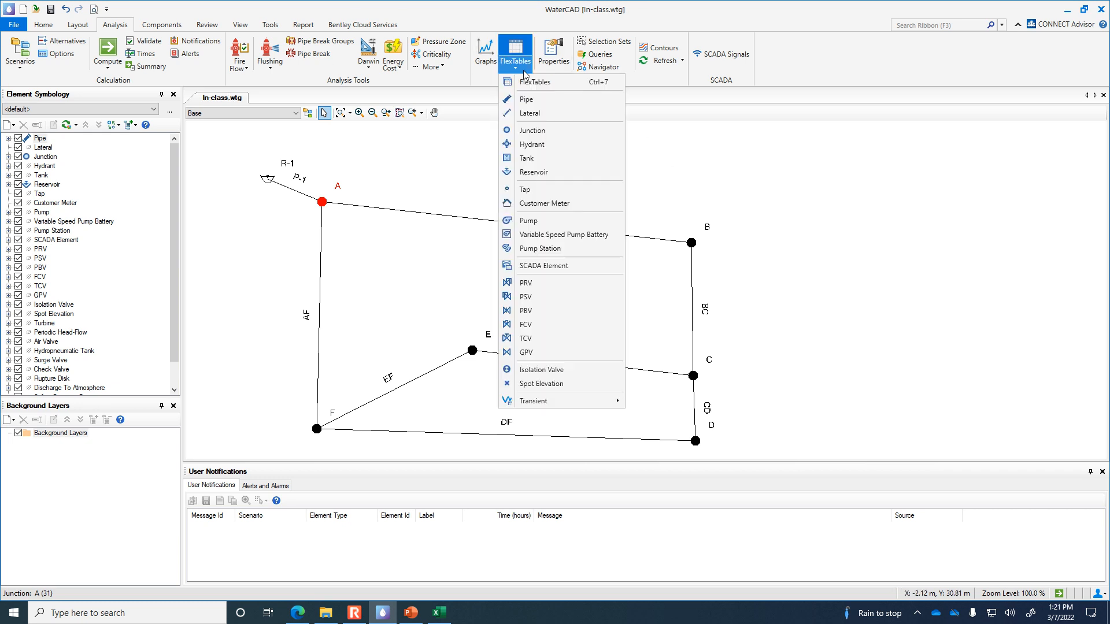
left_click(531, 173)
left_click(236, 127)
left_click(236, 128)
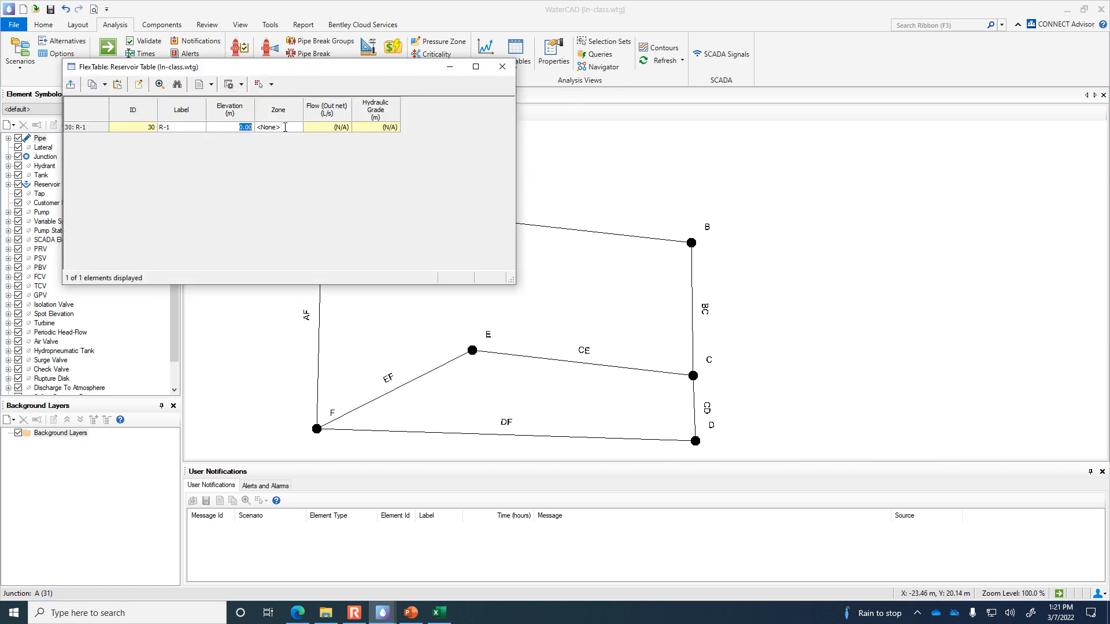
type("65")
key("Return")
left_click(503, 67)
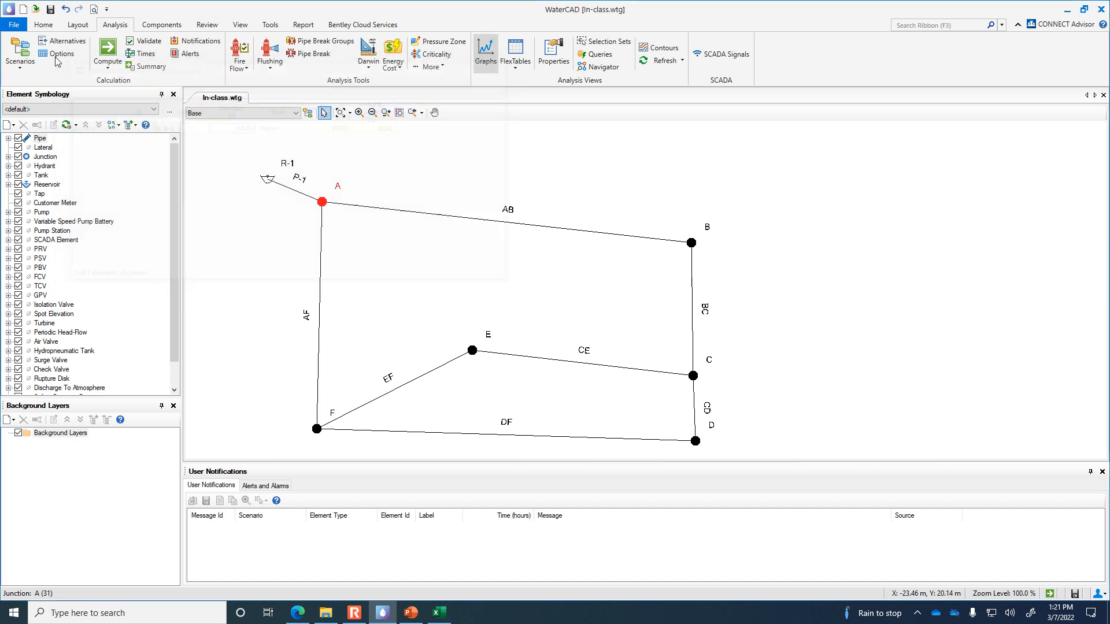
Compute the network and examine the calculated flows and their signs in the pipe table.
left_click(108, 48)
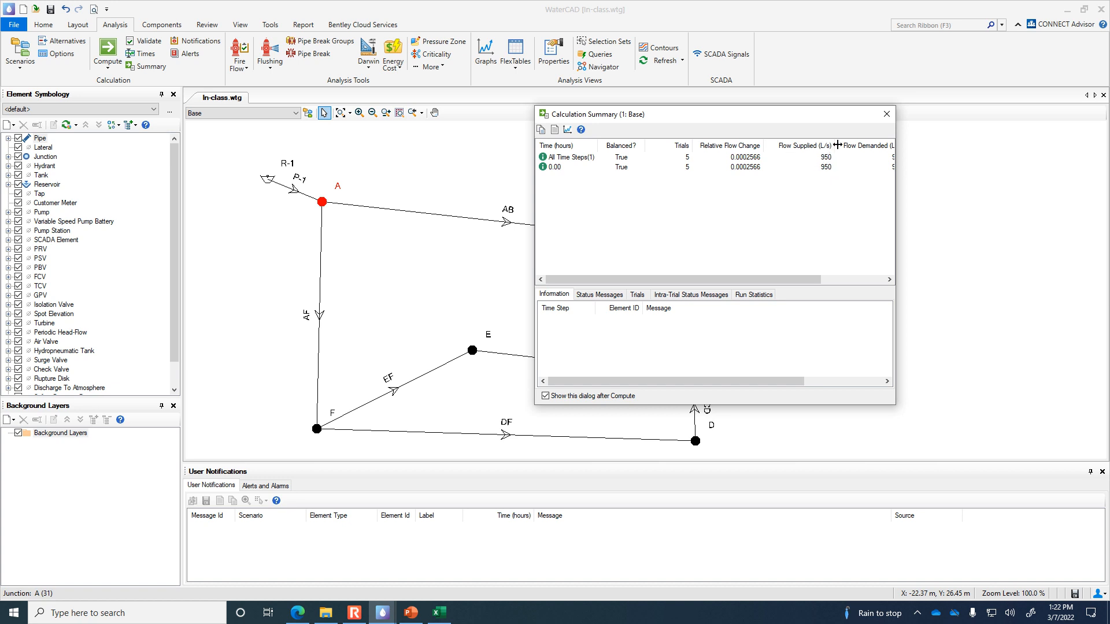
left_click(888, 113)
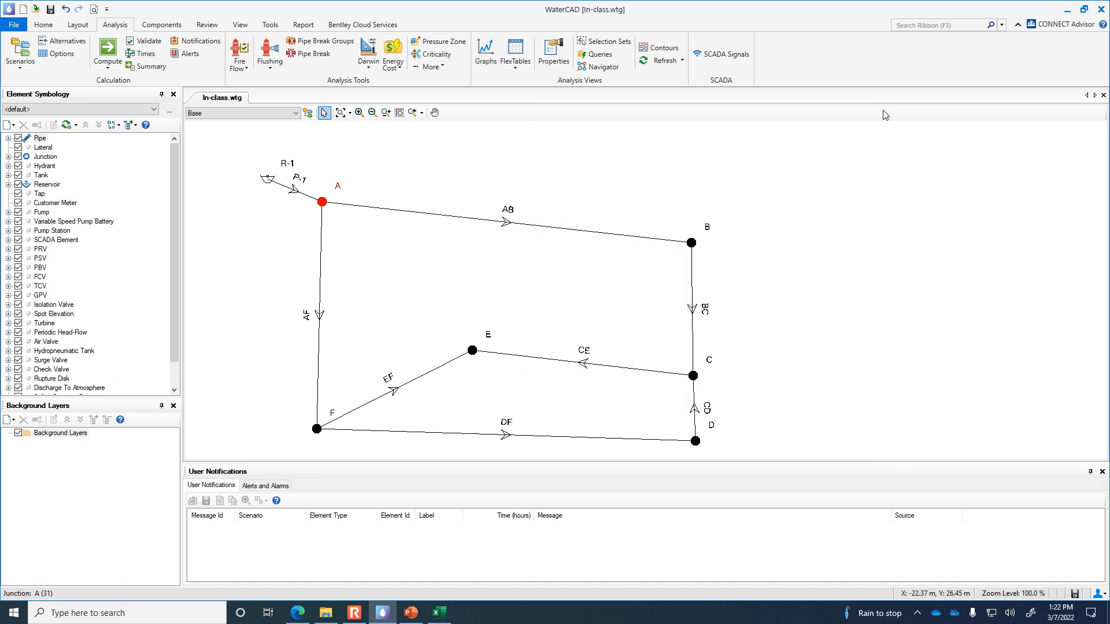
left_click(517, 68)
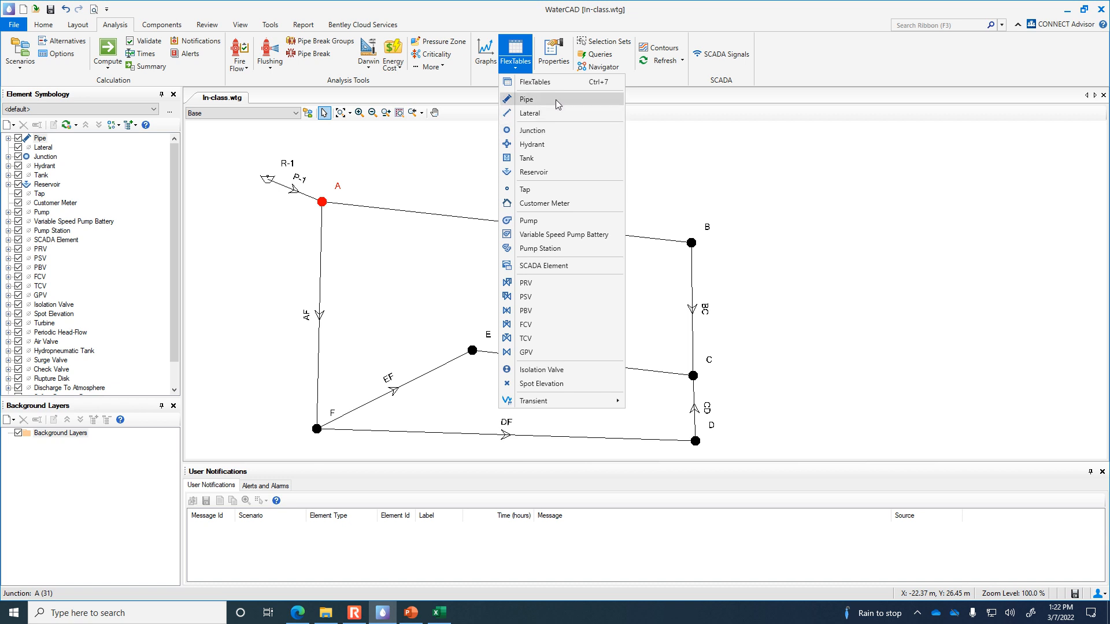
left_click(556, 100)
left_click_drag(629, 207, 801, 210)
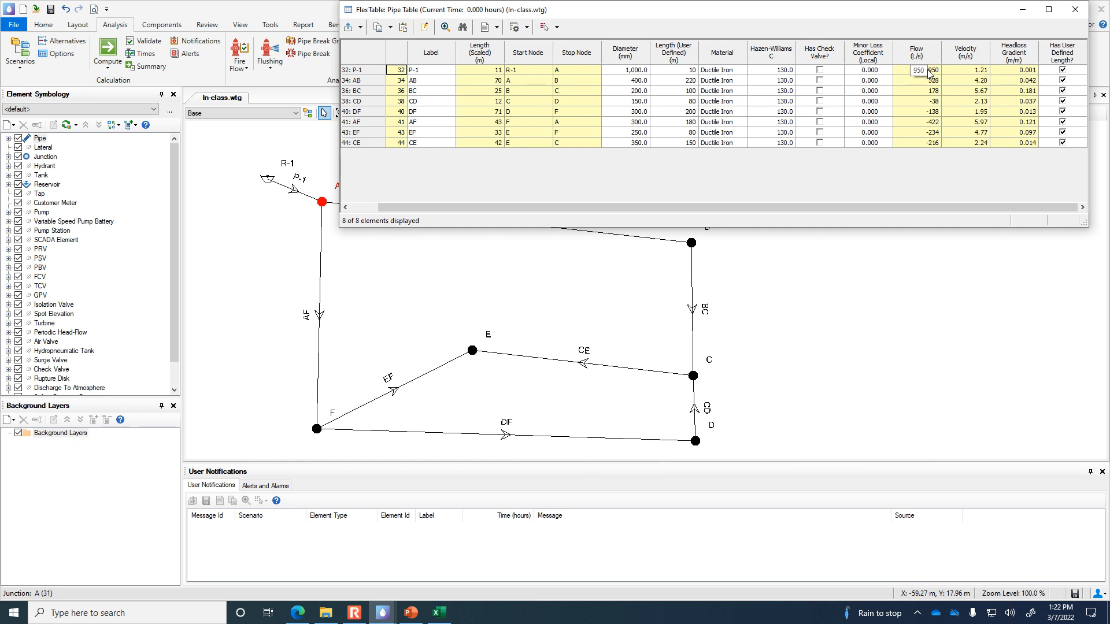
left_click(924, 103)
left_click(928, 112)
left_click(929, 121)
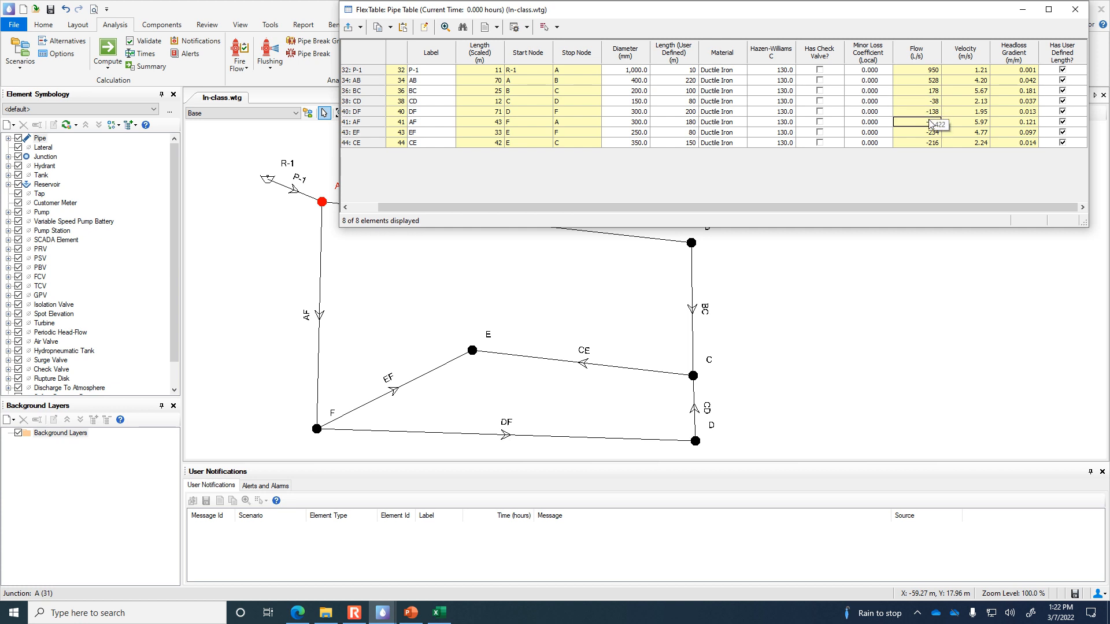
left_click(927, 133)
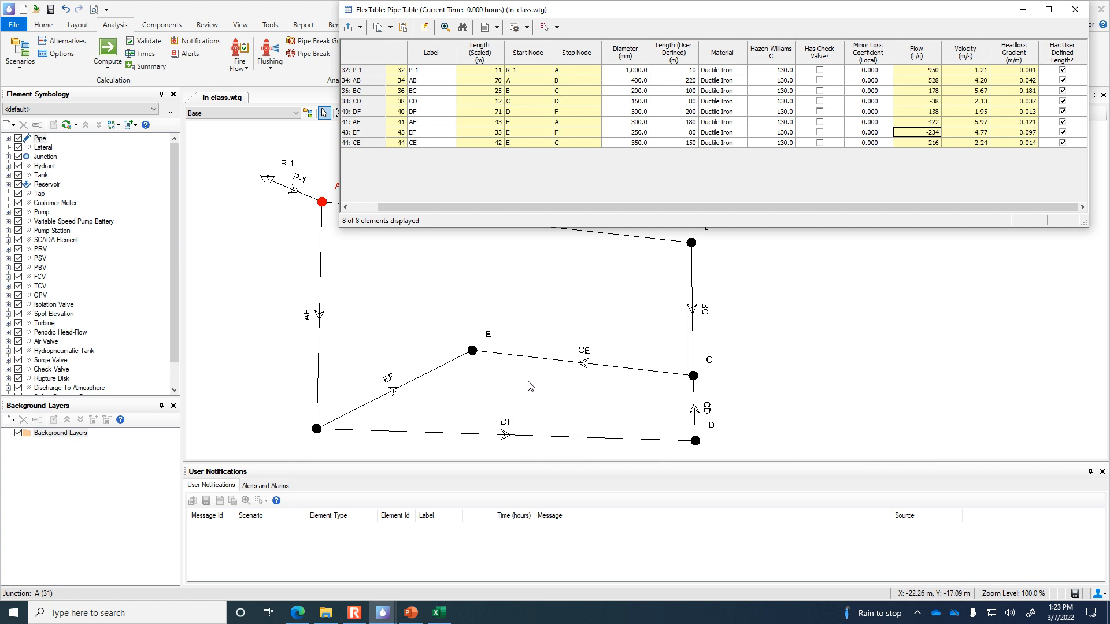
left_click(1076, 9)
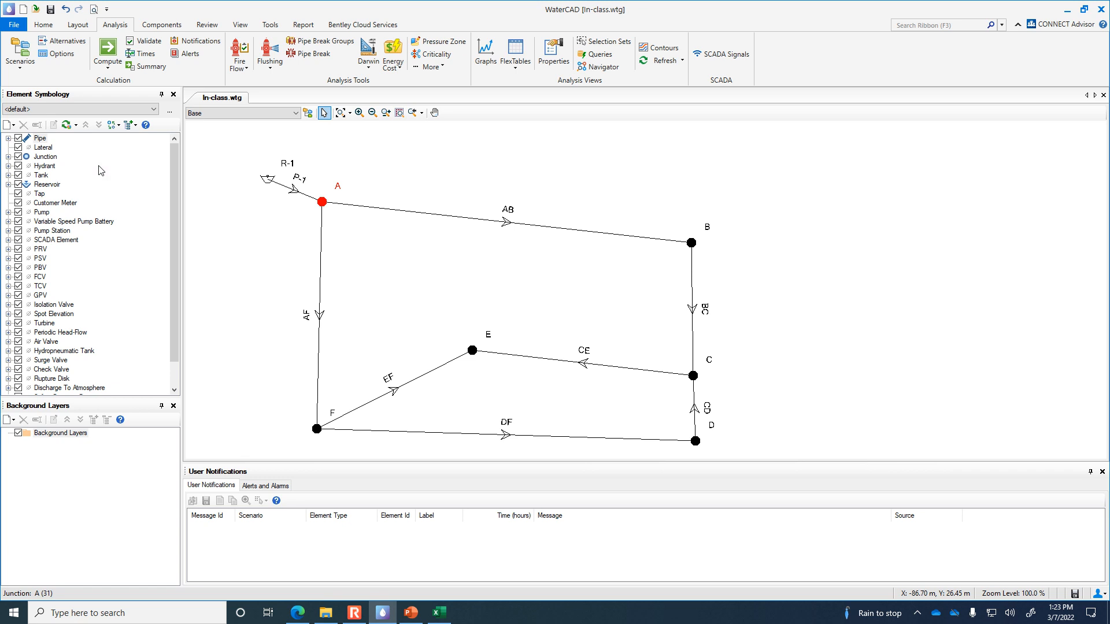
Create a new pipe annotation showing Flow (Absolute) with the prefix "Q =".
left_click(8, 138)
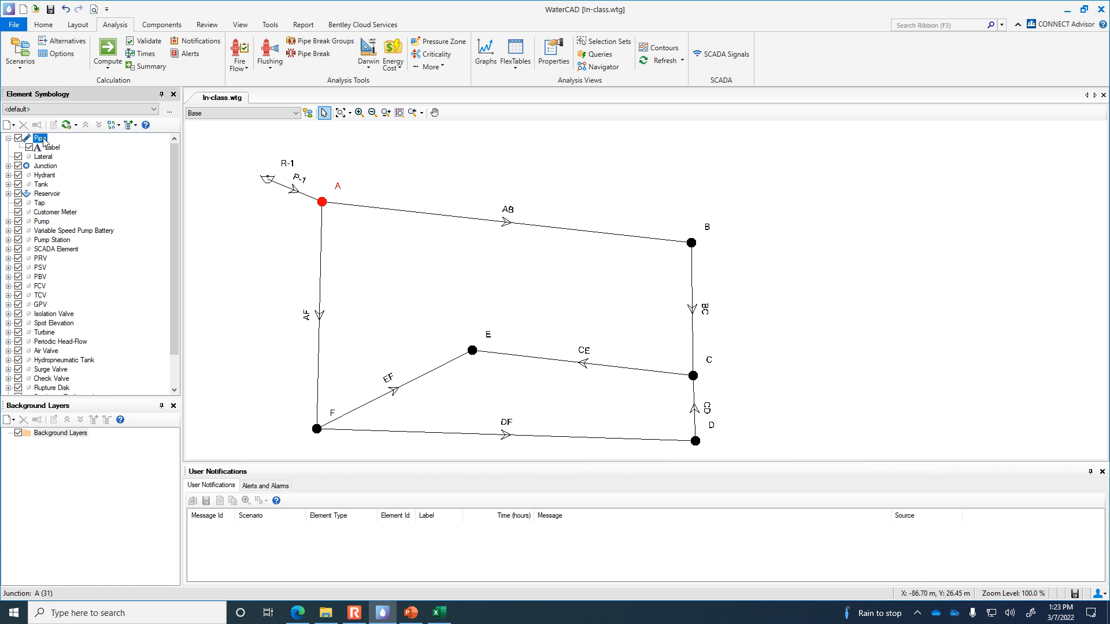
right_click(45, 141)
mouse_move(82, 146)
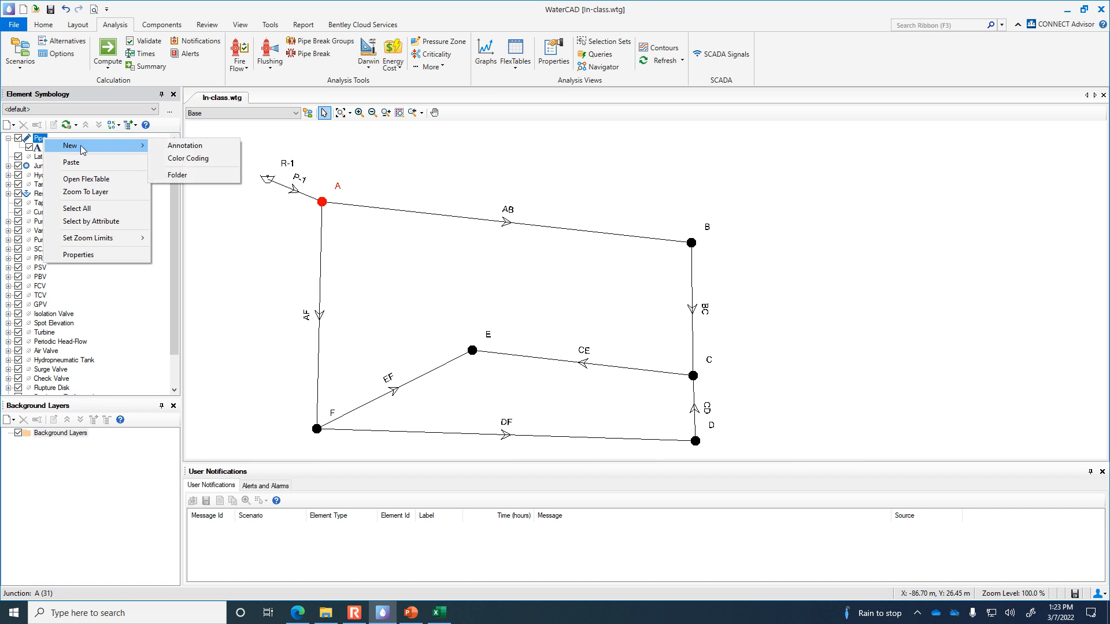
left_click(196, 148)
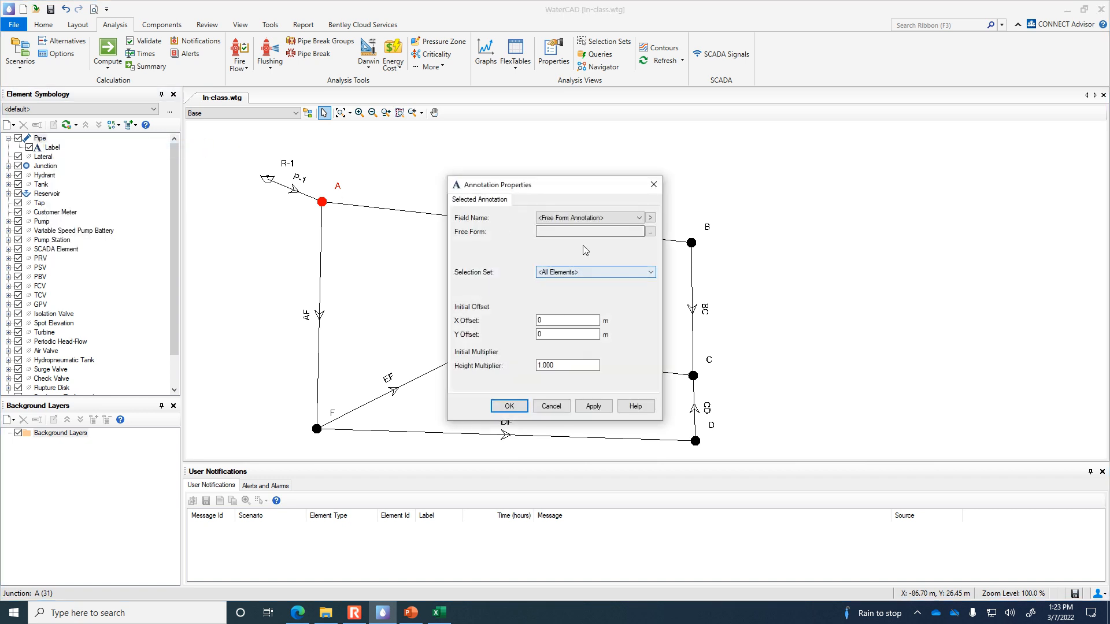
left_click(625, 218)
left_click_drag(679, 256, 678, 287)
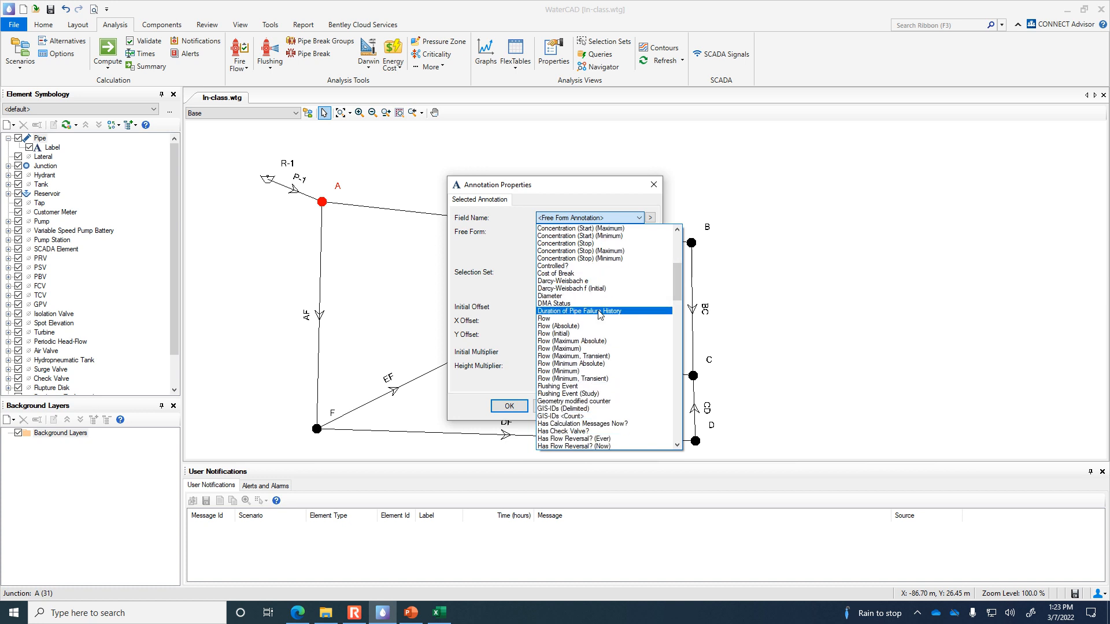
left_click(599, 314)
left_click(613, 218)
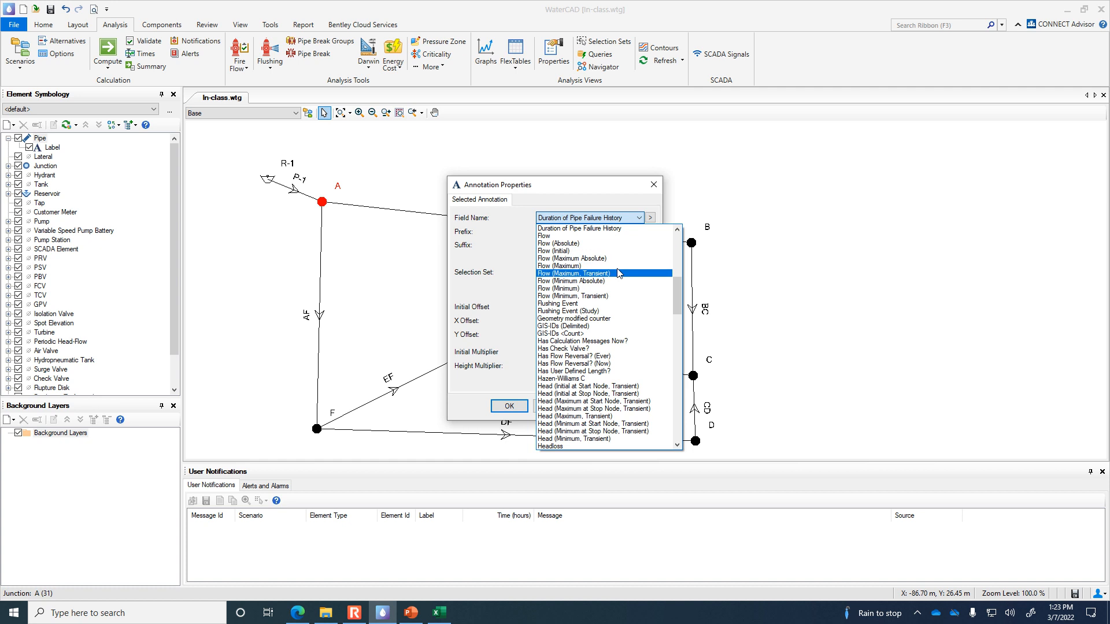
left_click(580, 243)
left_click(584, 231)
type("Q =")
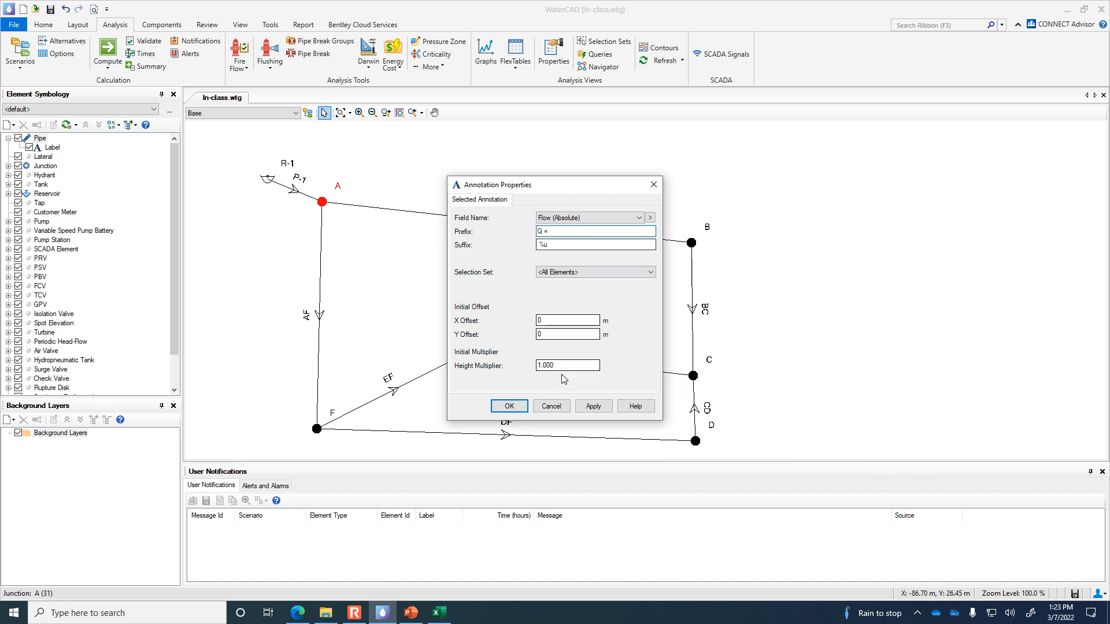
Set the flow annotation's Y offset to 4 m and apply it to all pipes.
left_click_drag(599, 186, 908, 160)
left_click(876, 294)
left_click(882, 307)
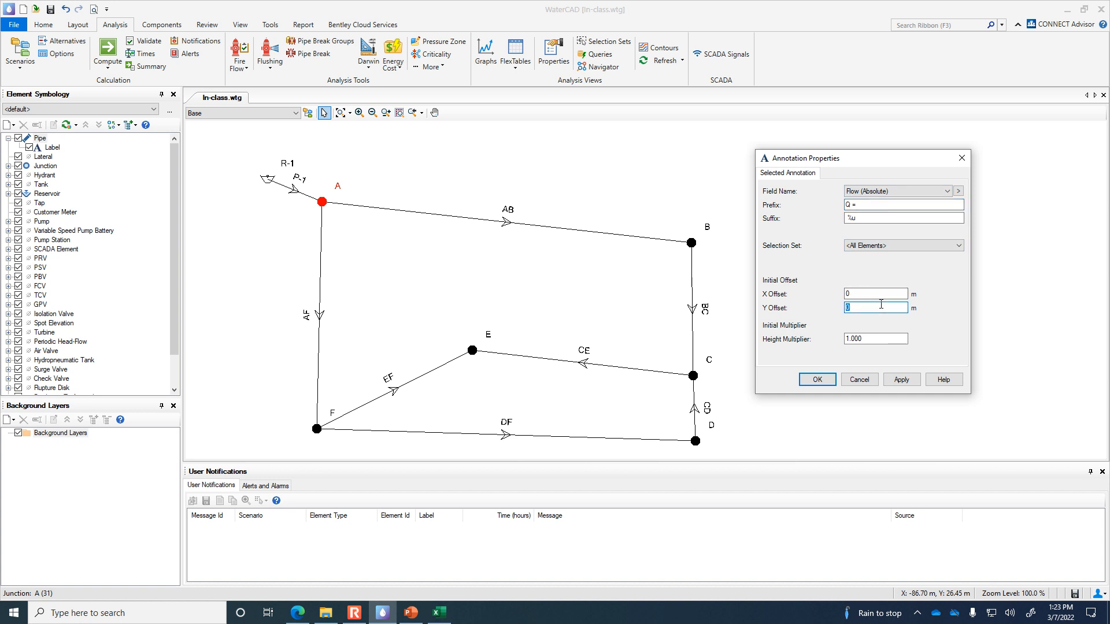
type("4")
left_click(902, 380)
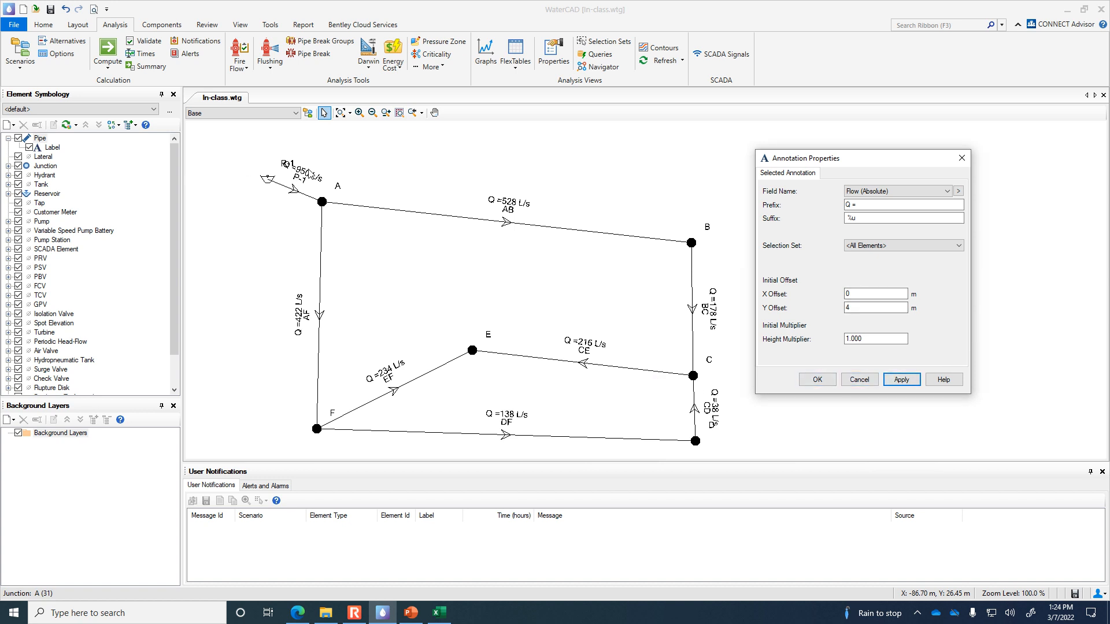
left_click(817, 380)
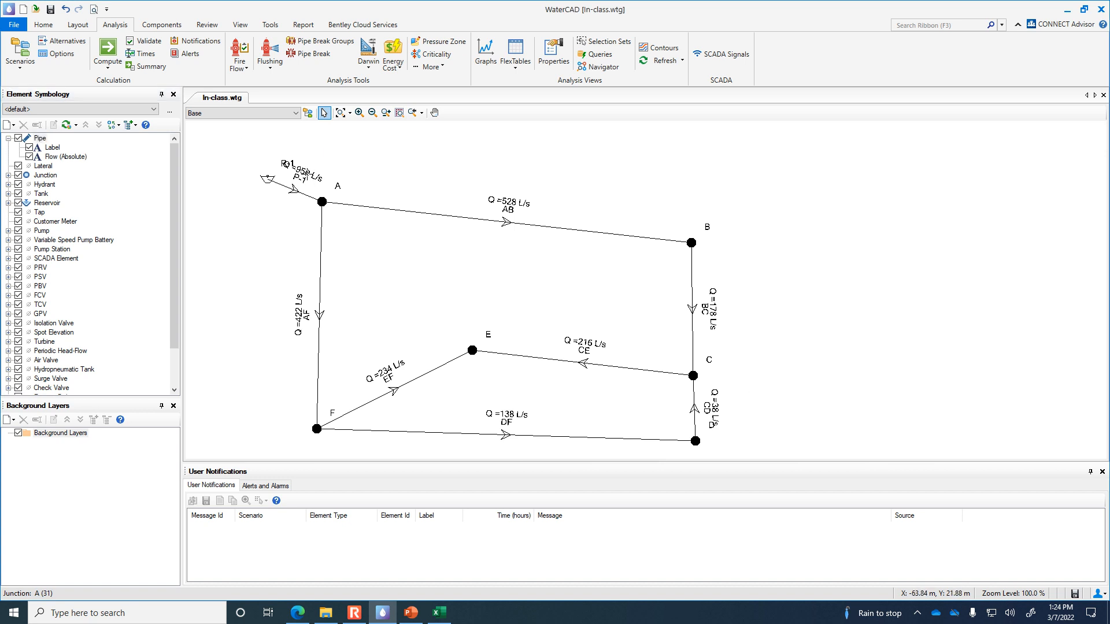
Move the flow annotation of pipe P-1 upward, clear of the R-1 and P-1 labels.
left_click(307, 175)
mouse_move(307, 174)
left_mouse_down()
mouse_move(323, 163)
mouse_move(308, 160)
left_mouse_up()
left_click(328, 196)
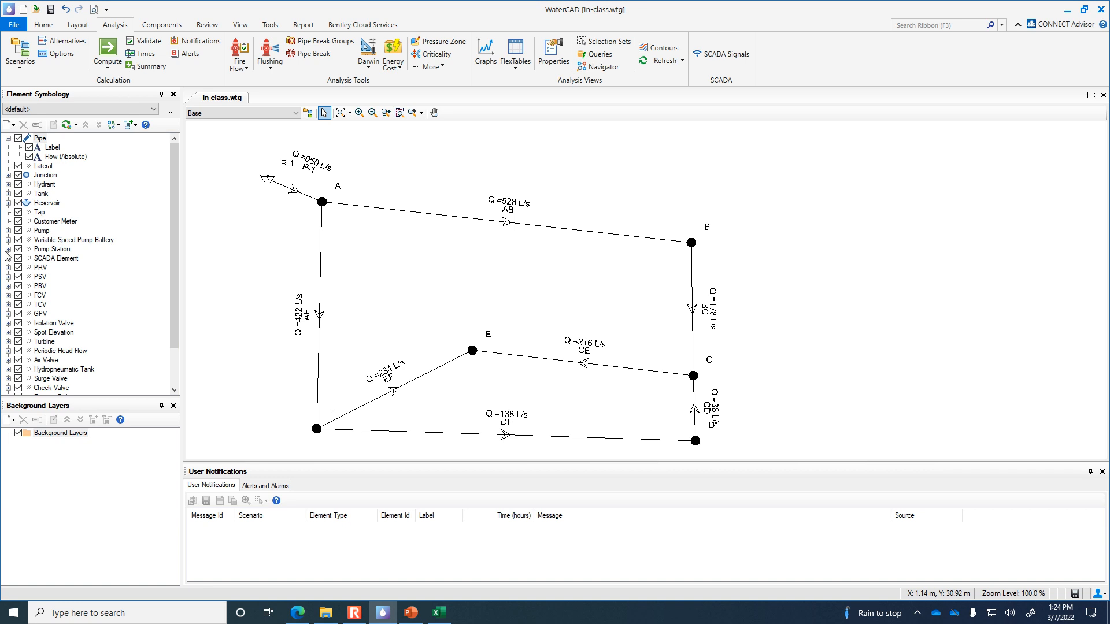
Create a new junction annotation showing Pressure with the prefix "P =".
scroll(168, 261, "down", 2)
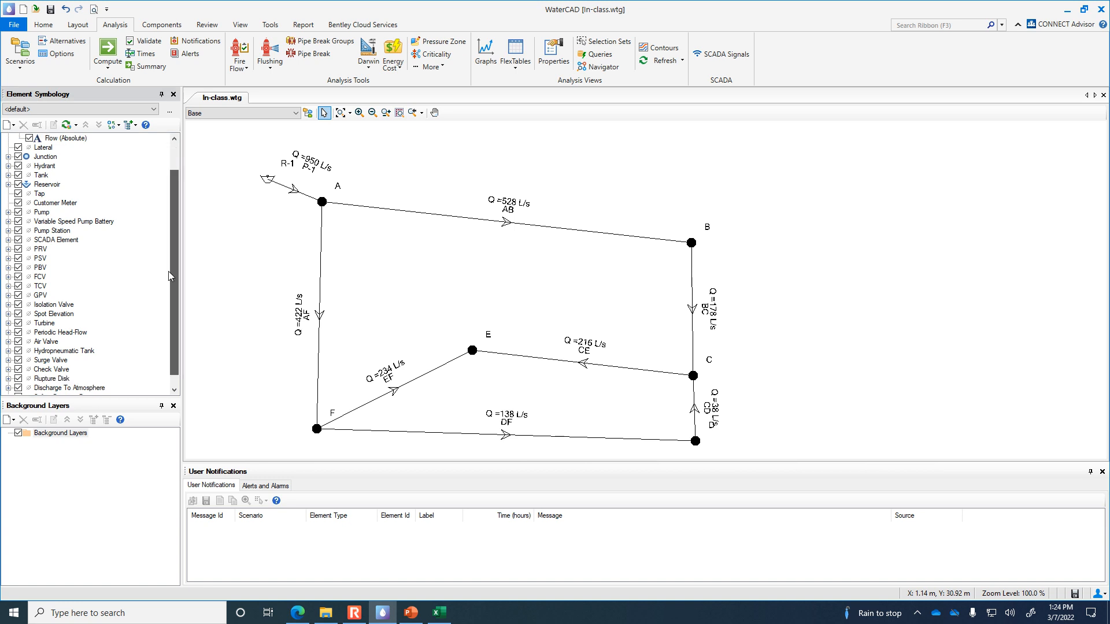
scroll(166, 227, "up", 2)
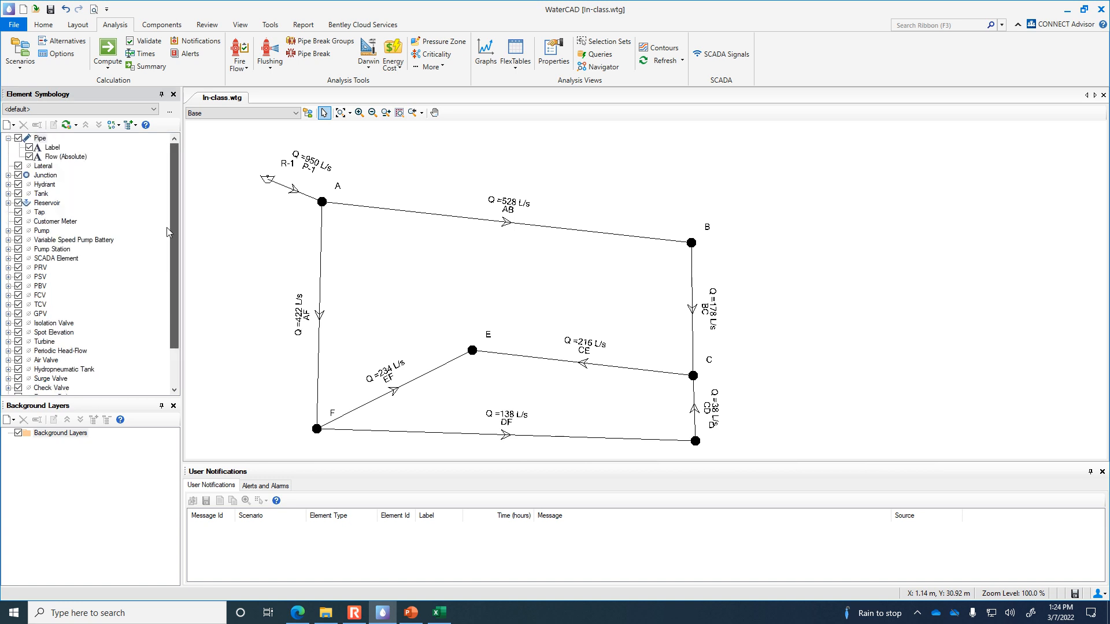
left_click(12, 175)
right_click(41, 179)
mouse_move(69, 184)
left_click(169, 185)
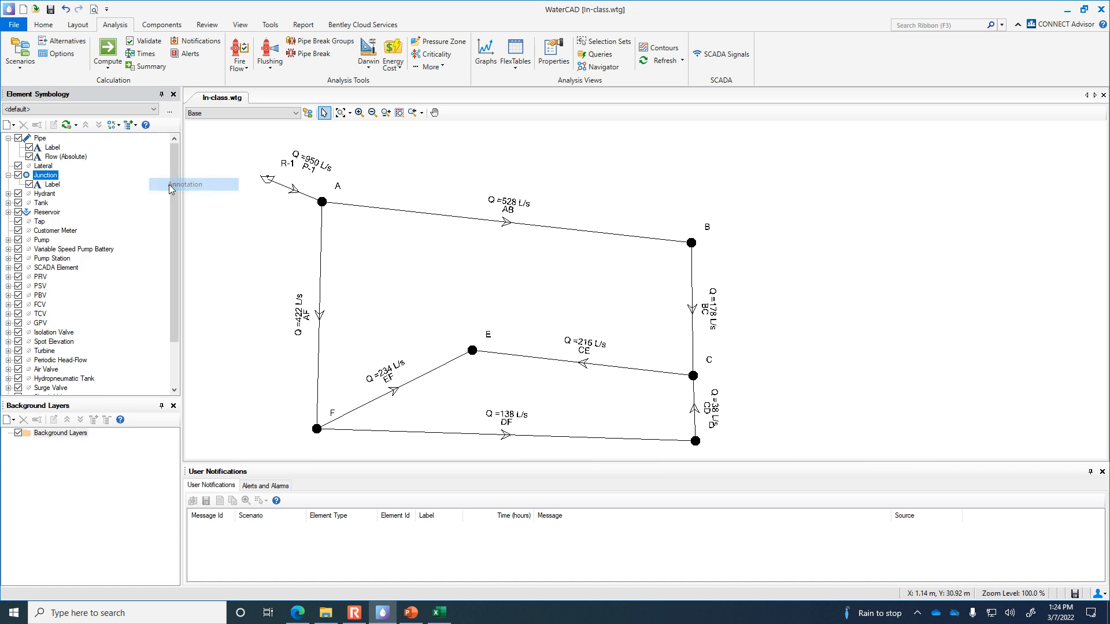
left_click(603, 231)
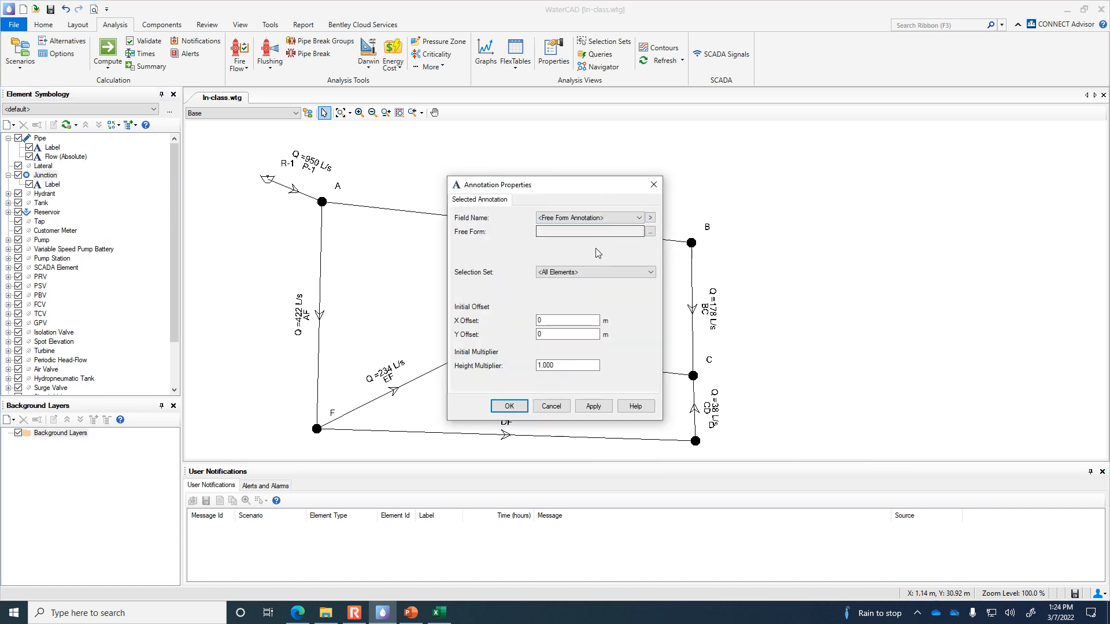
left_click(602, 221)
scroll(630, 310, "down", 3)
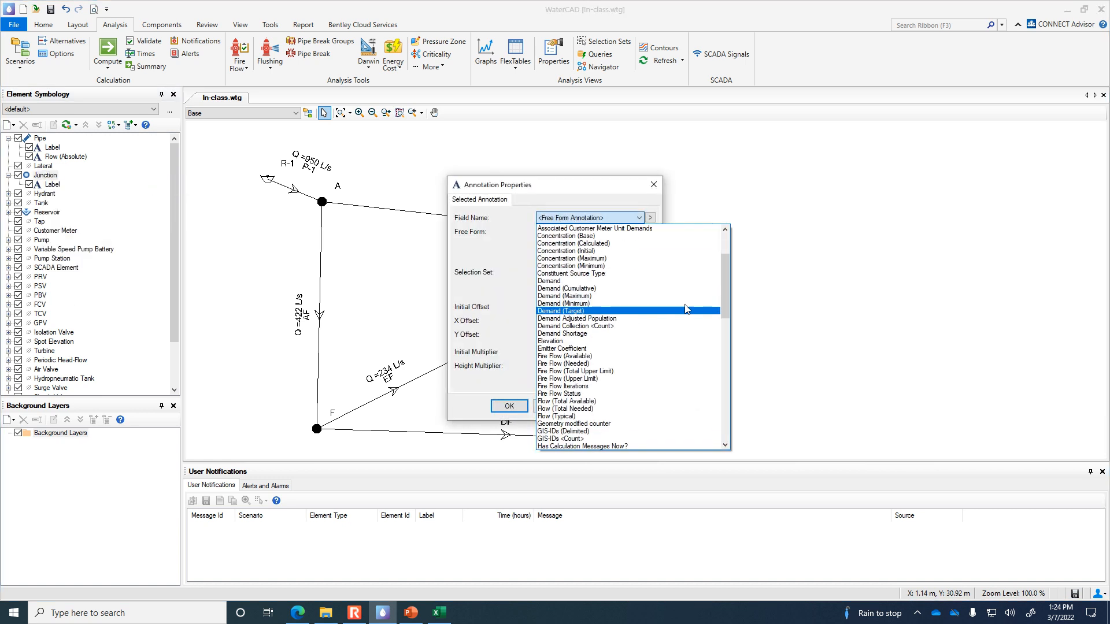
left_click_drag(726, 299, 724, 387)
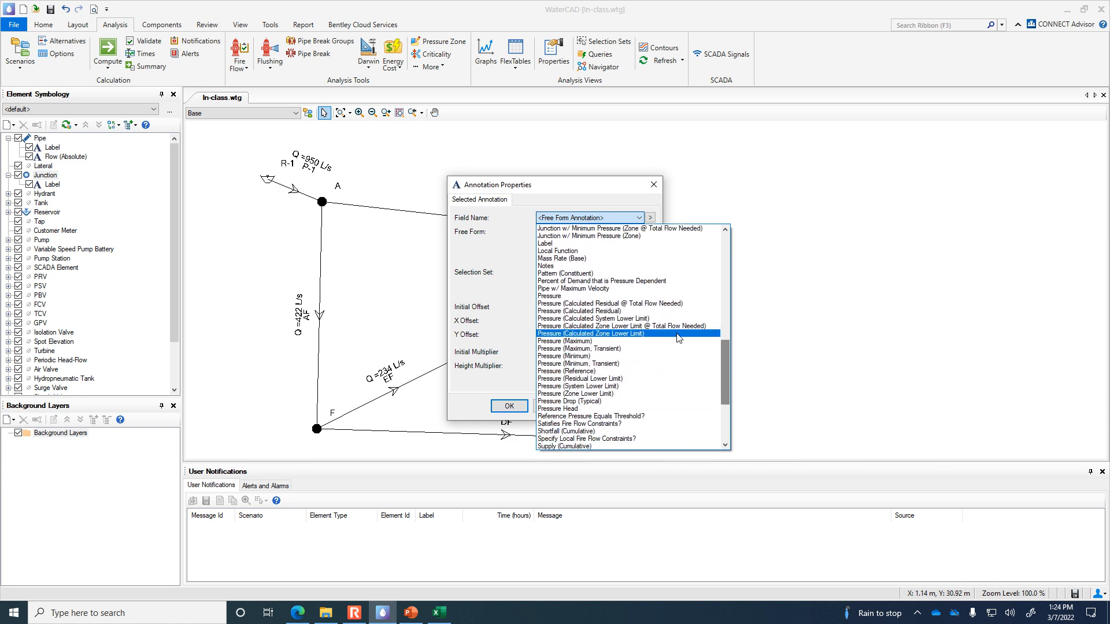
left_click(659, 297)
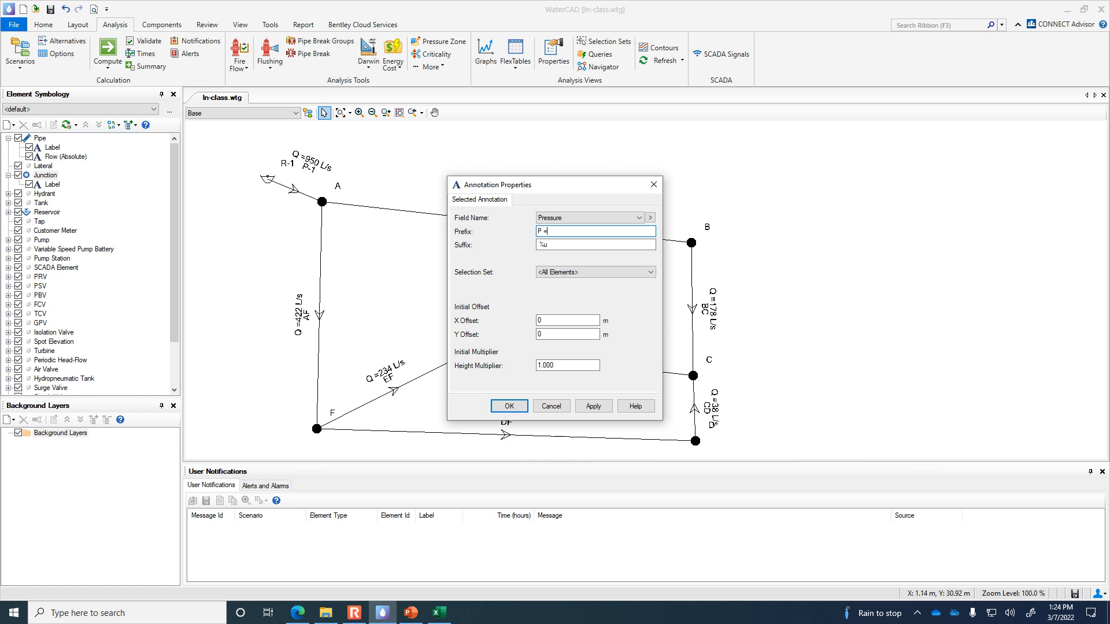
Set the pressure annotation's X offset to -5 m, offset it below the nodes, and apply it to all junctions.
left_click_drag(584, 188, 856, 175)
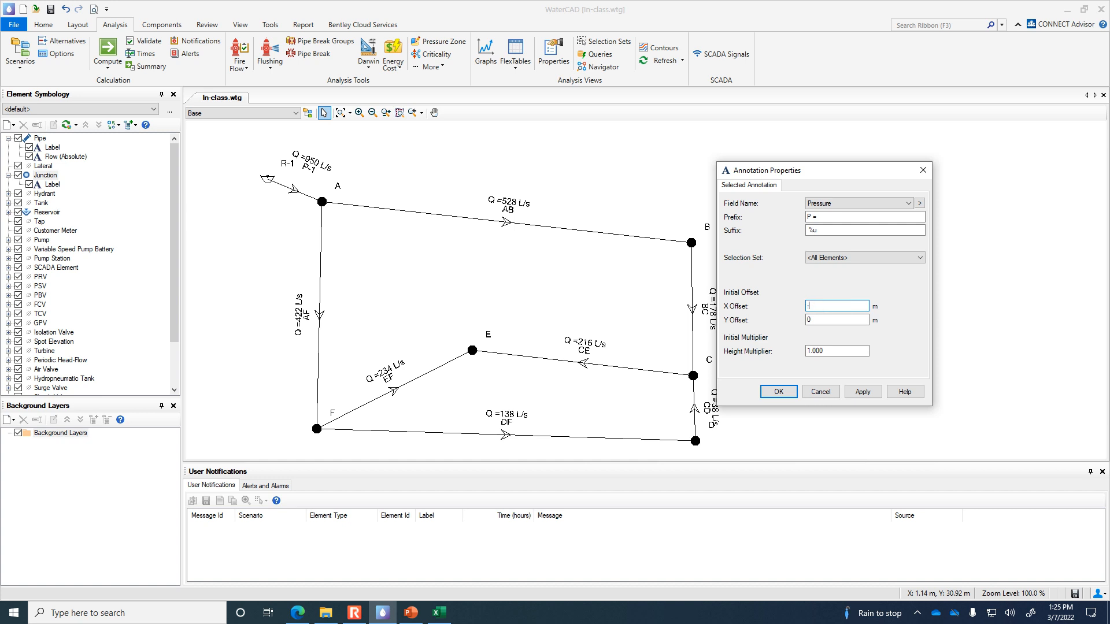
type("-5")
key("Tab")
left_click(853, 393)
left_click(779, 391)
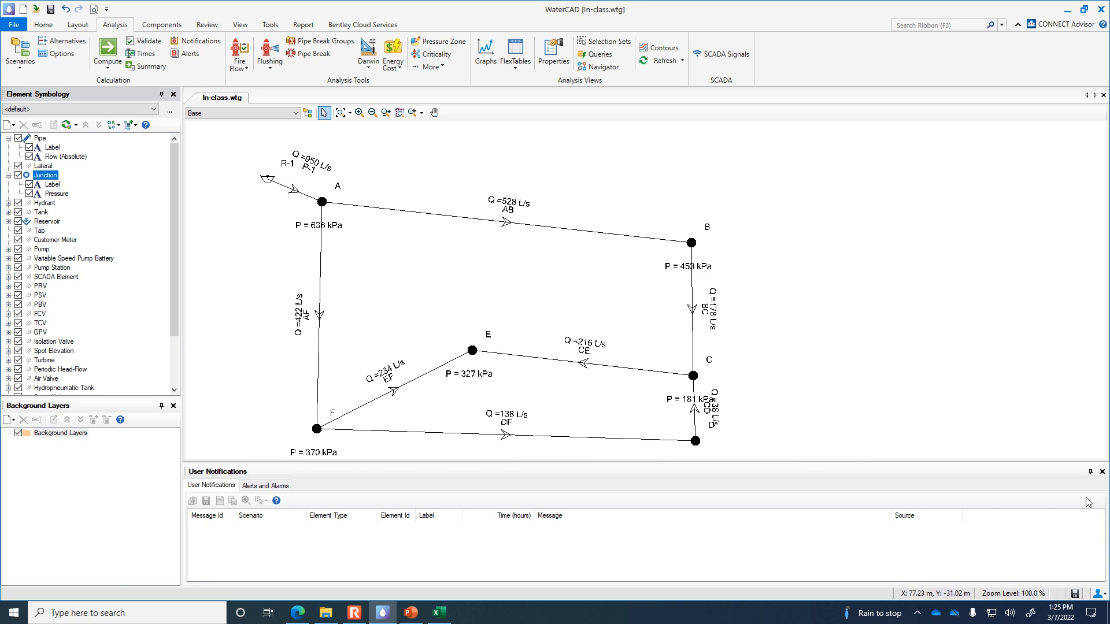
Enlarge the drawing area and move junction D's label clear of the annotations on pipe CD.
left_click_drag(1076, 463, 1072, 527)
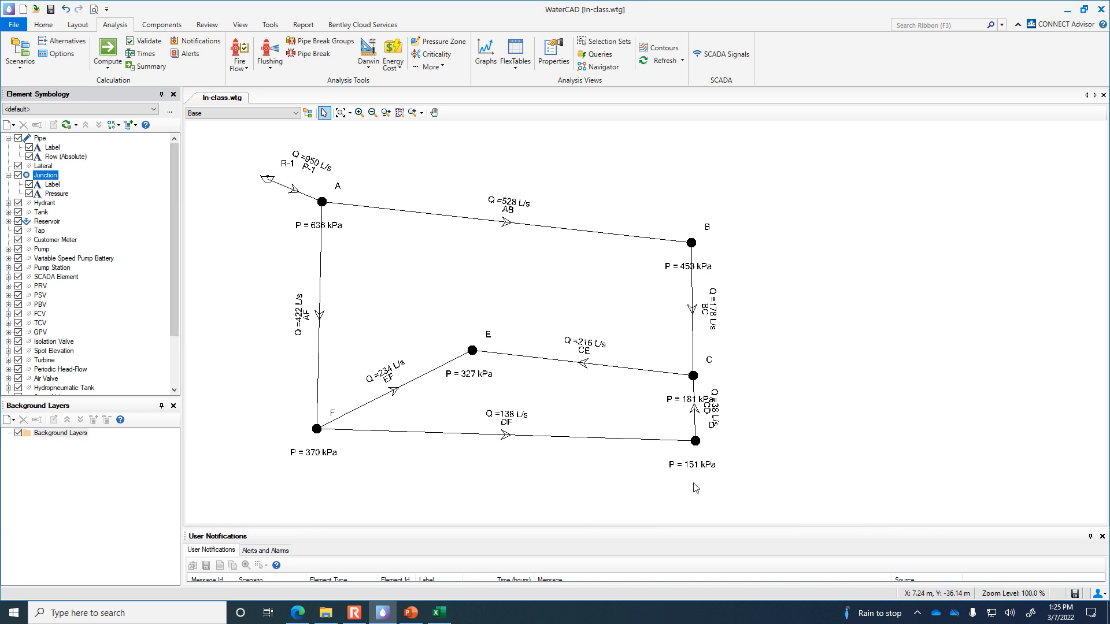
left_click(711, 429)
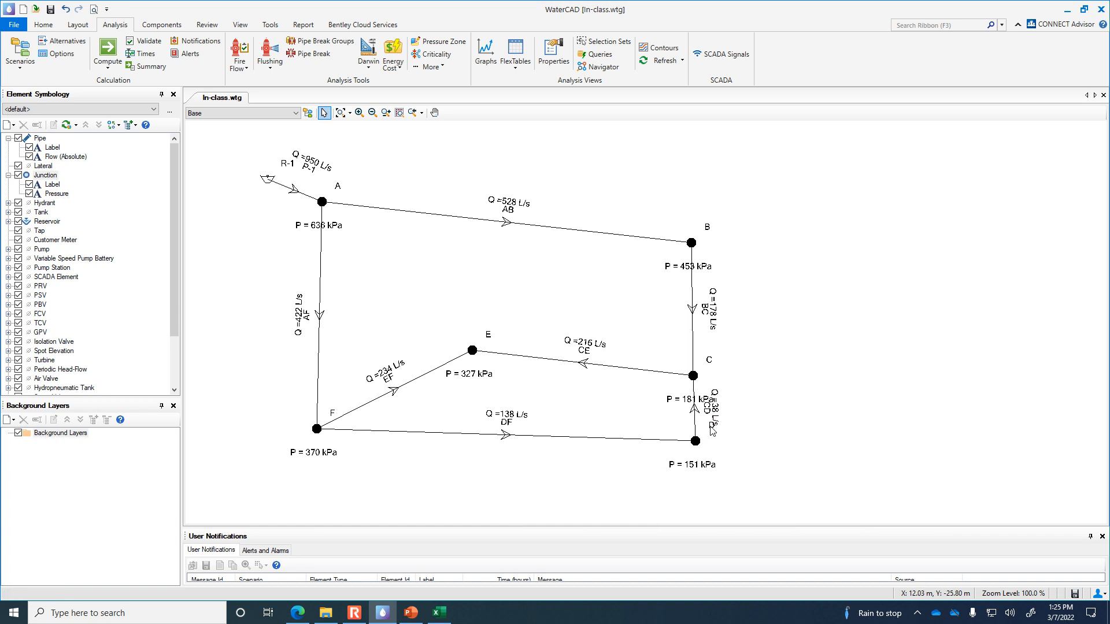
left_click_drag(709, 428, 711, 444)
left_click_drag(783, 457, 825, 450)
Set the diameter of pipe AF to 350 mm in its properties.
double_click(319, 308)
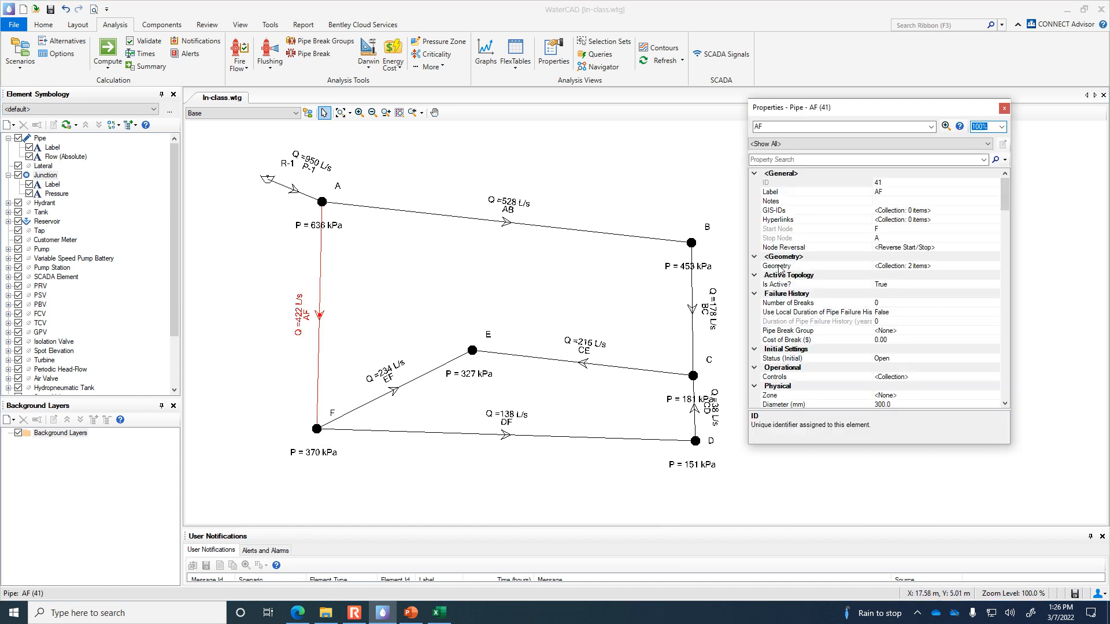
left_click_drag(1003, 200, 1005, 211)
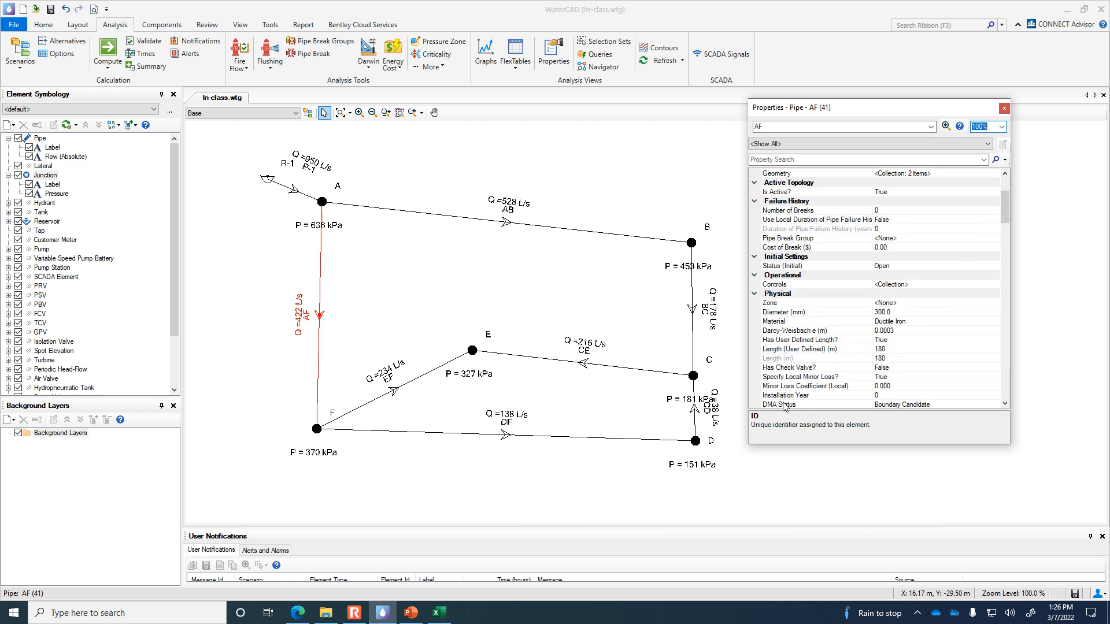
left_click(918, 313)
type("50")
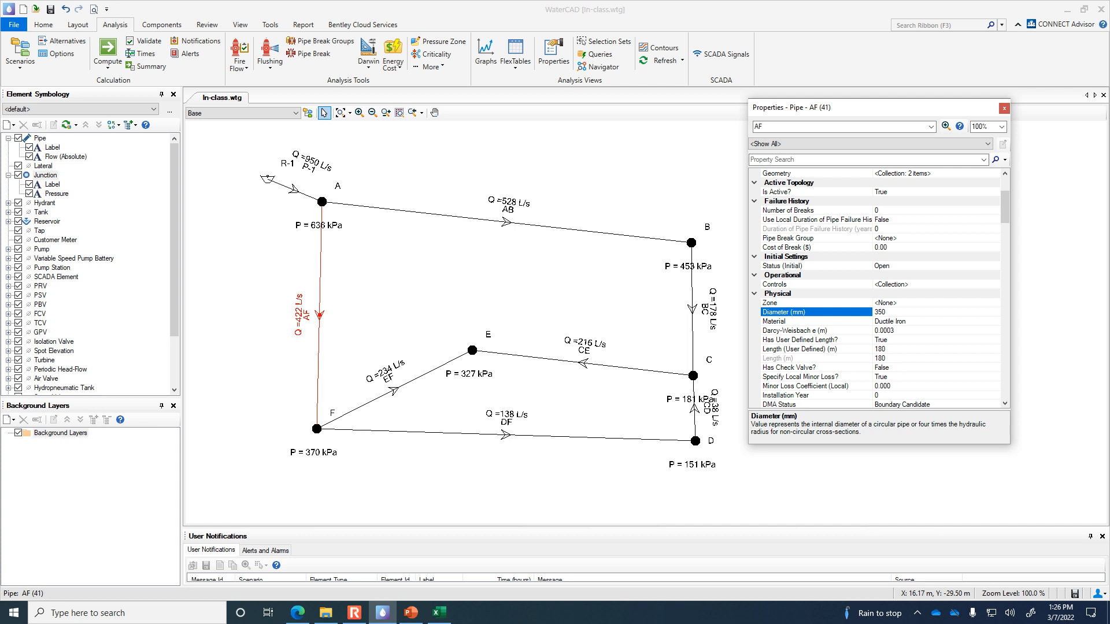
Recompute the network with pipe AF's new diameter and dismiss the calculation summary.
key("Return")
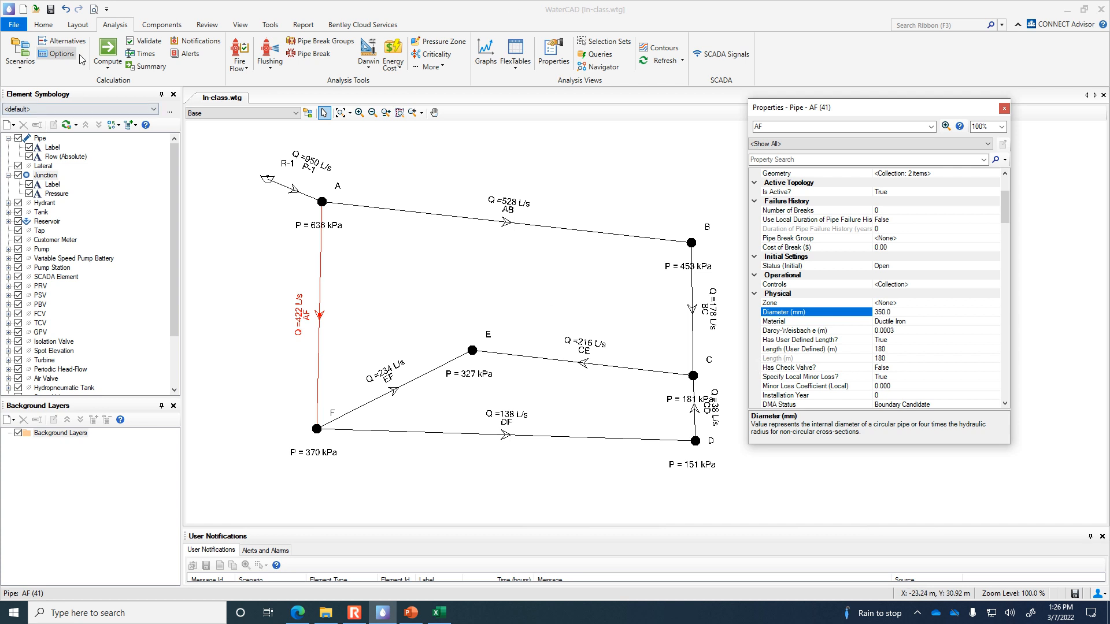
left_click(108, 51)
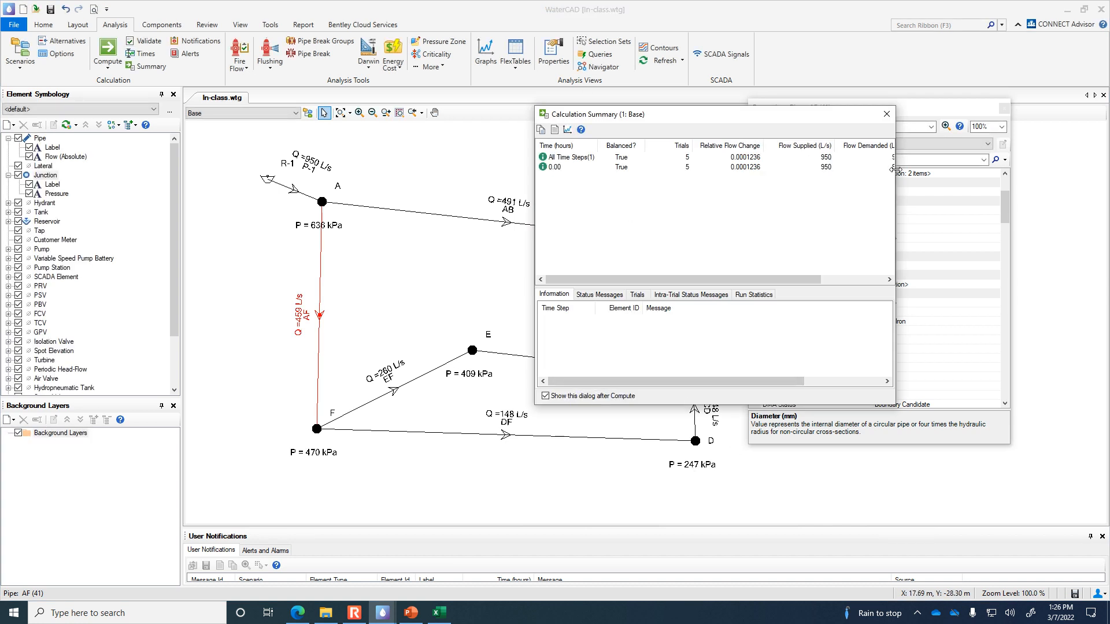
left_click(886, 114)
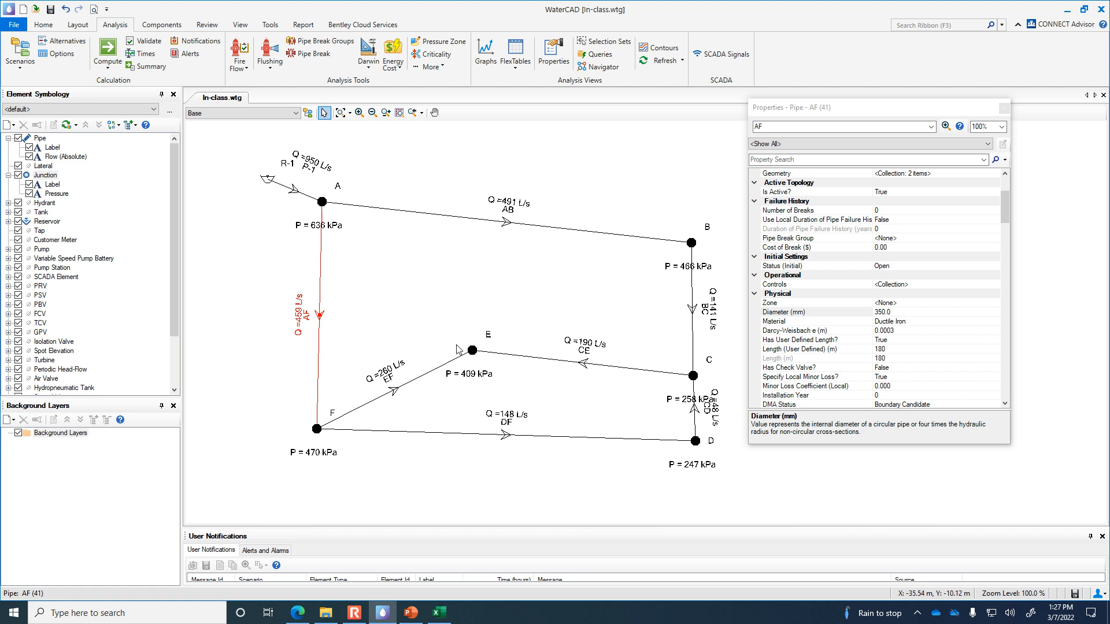
Close the pipe properties and create a new pipe annotation showing Diameter with the prefix "D =".
left_click(495, 353)
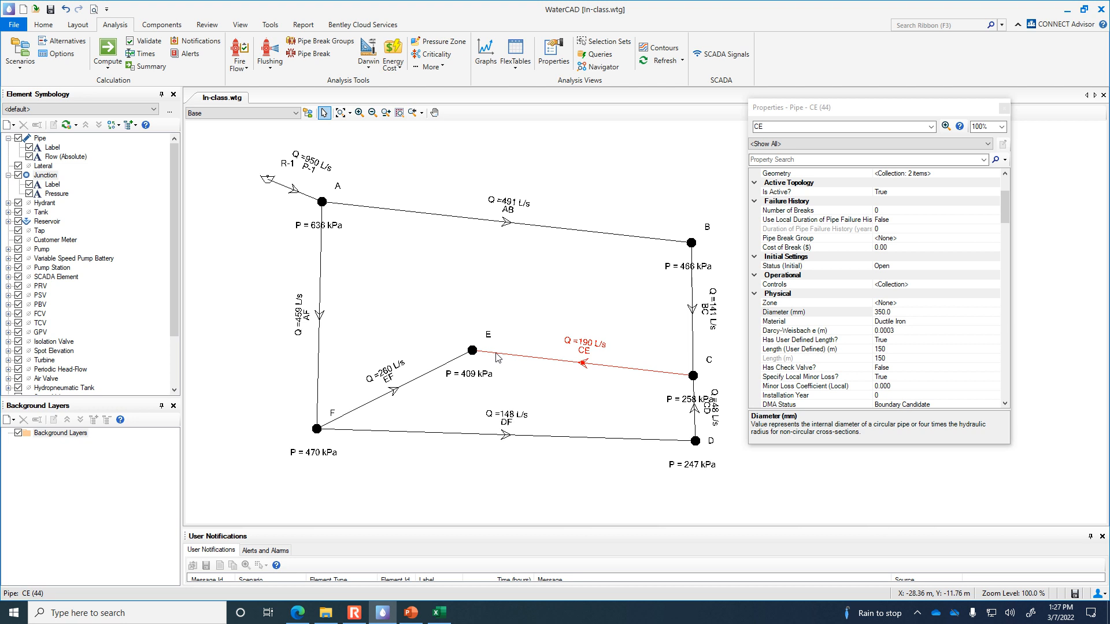
left_click(1005, 108)
right_click(40, 140)
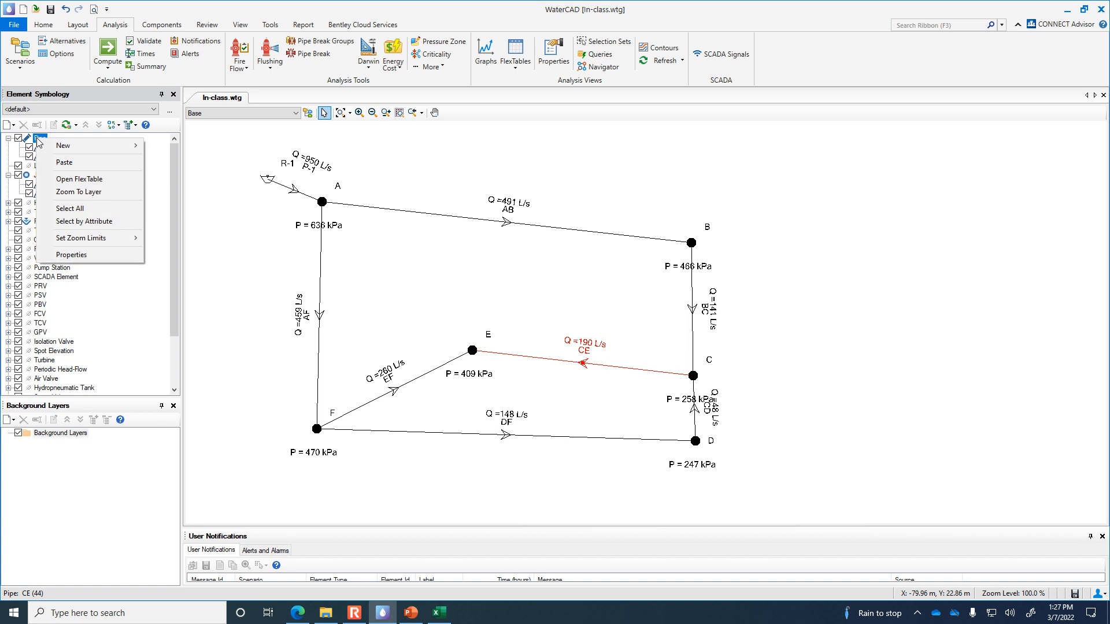
mouse_move(61, 145)
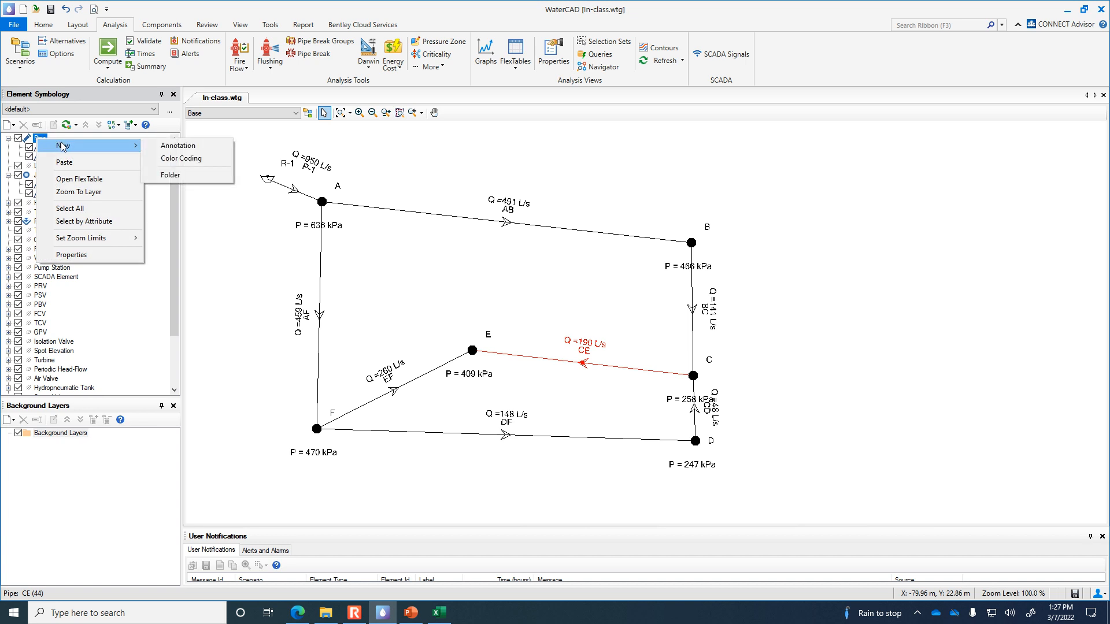
left_click(199, 146)
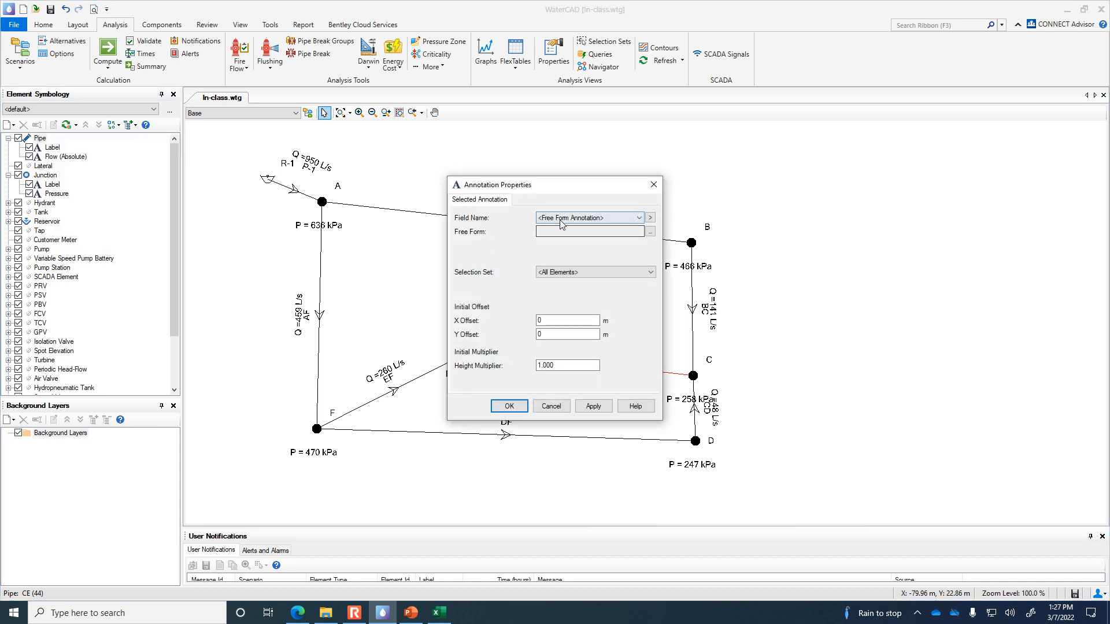
left_click(639, 217)
scroll(630, 283, "down", 8)
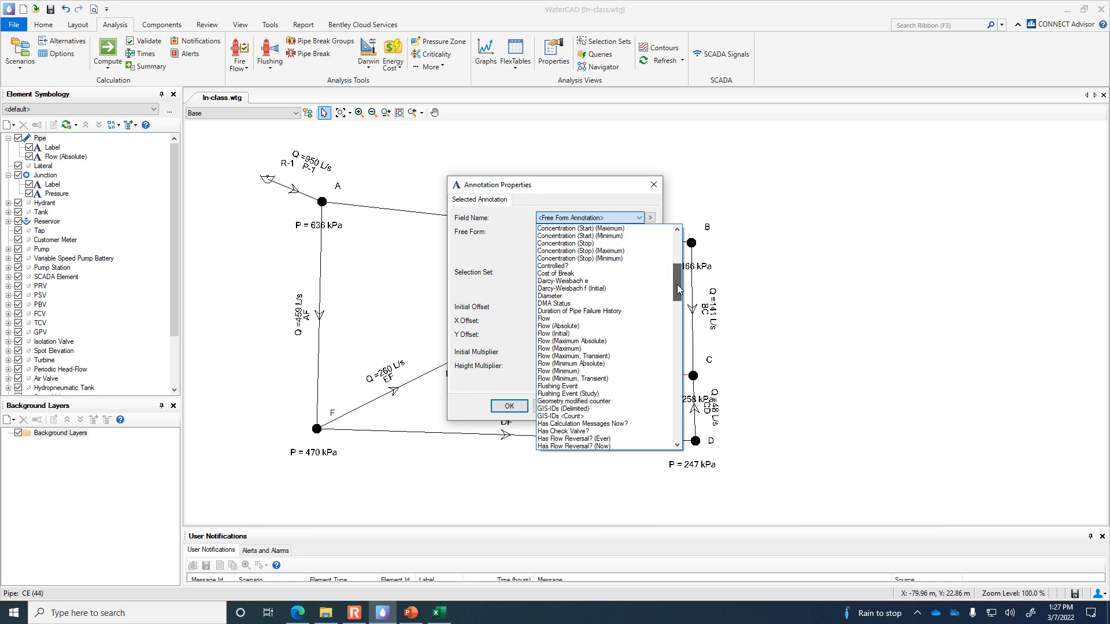
left_click(624, 288)
left_click(591, 231)
type("D =")
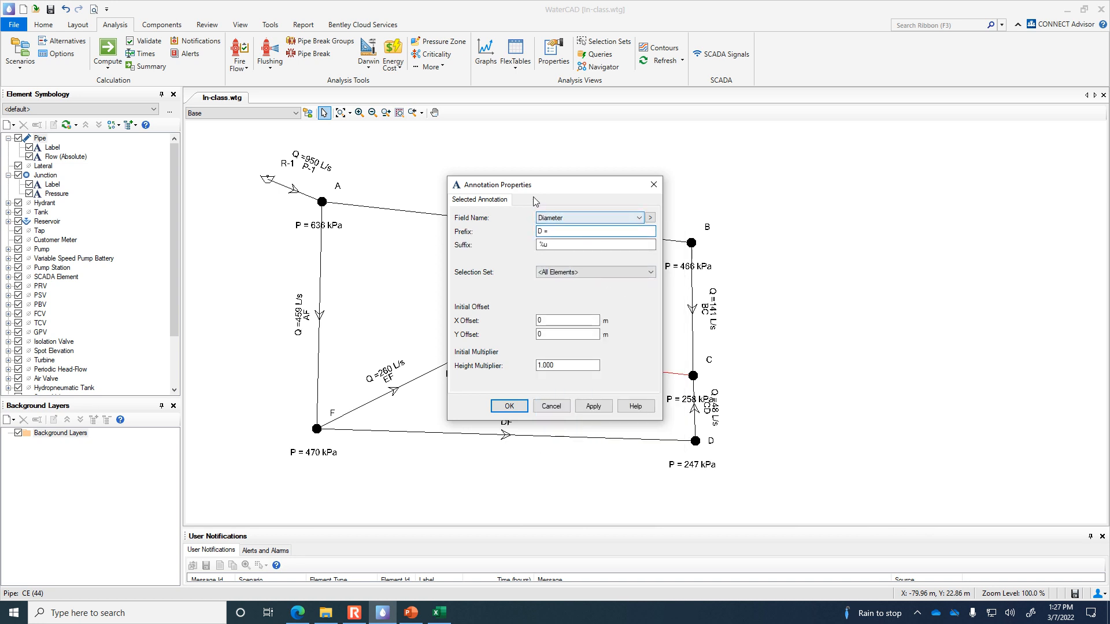
Set the diameter annotation's Y offset to -5 m and apply it to all pipes.
left_click_drag(553, 185, 870, 163)
left_click(891, 297)
key("Tab")
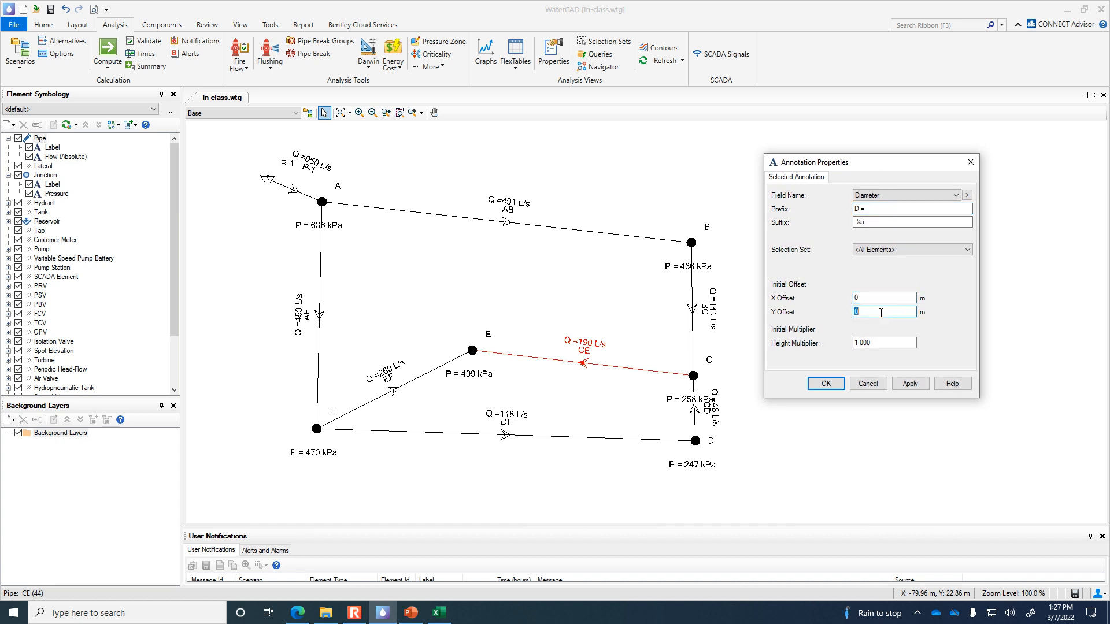
type("-5")
left_click(910, 384)
left_click(825, 384)
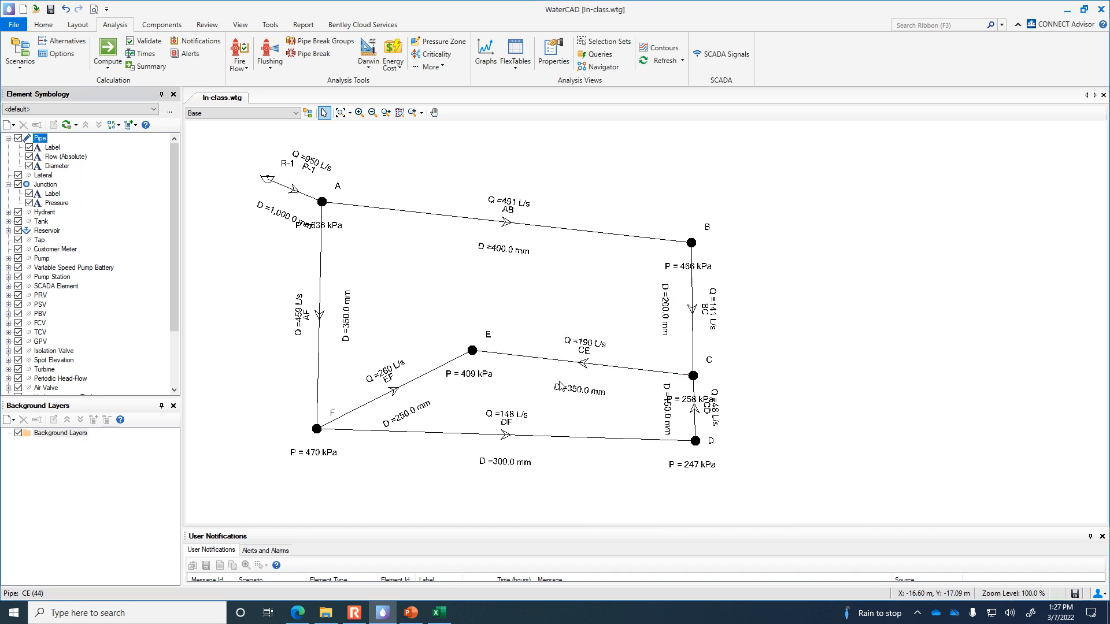
Set the diameter of pipe CE to 300 mm in the pipe FlexTable and recompute the network.
left_click(517, 68)
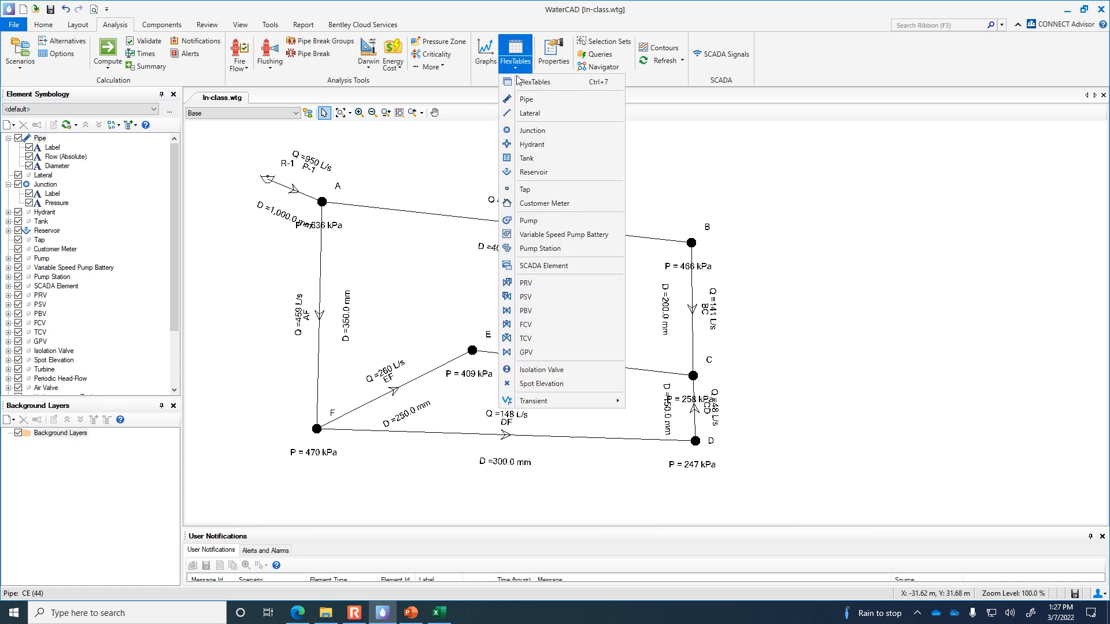
left_click(527, 99)
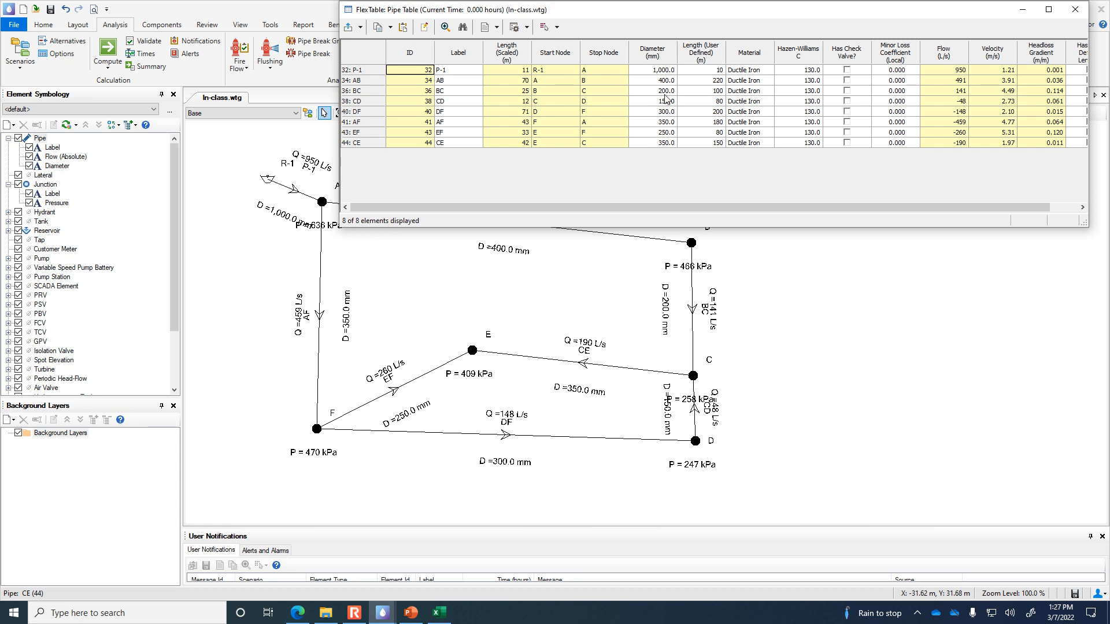
left_click(664, 144)
left_click(657, 143)
type("30")
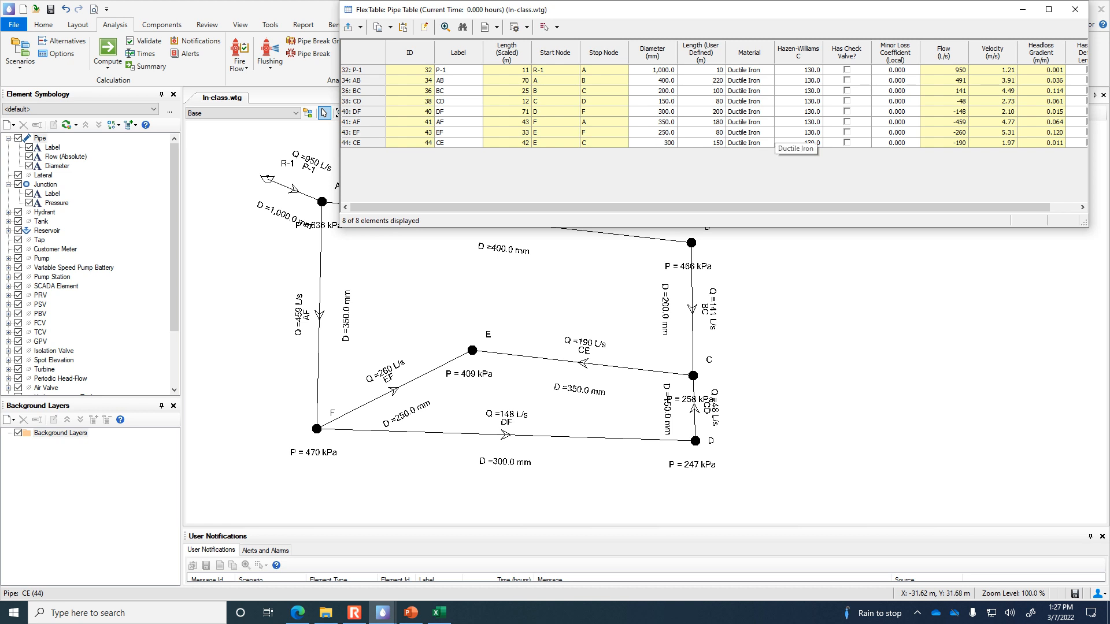
left_click(108, 51)
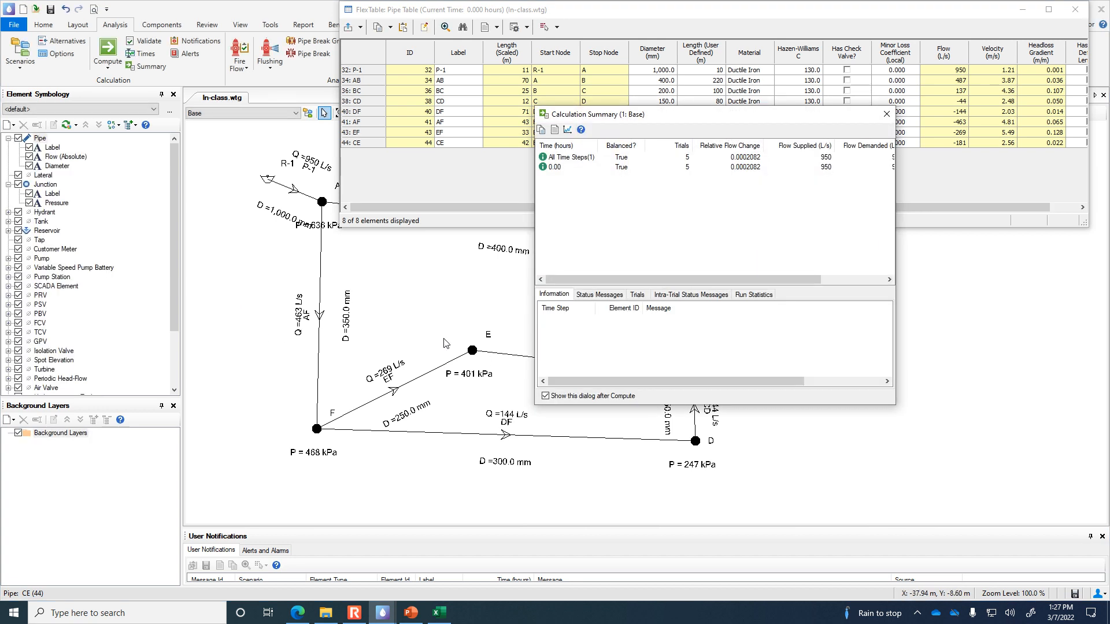
left_click(887, 114)
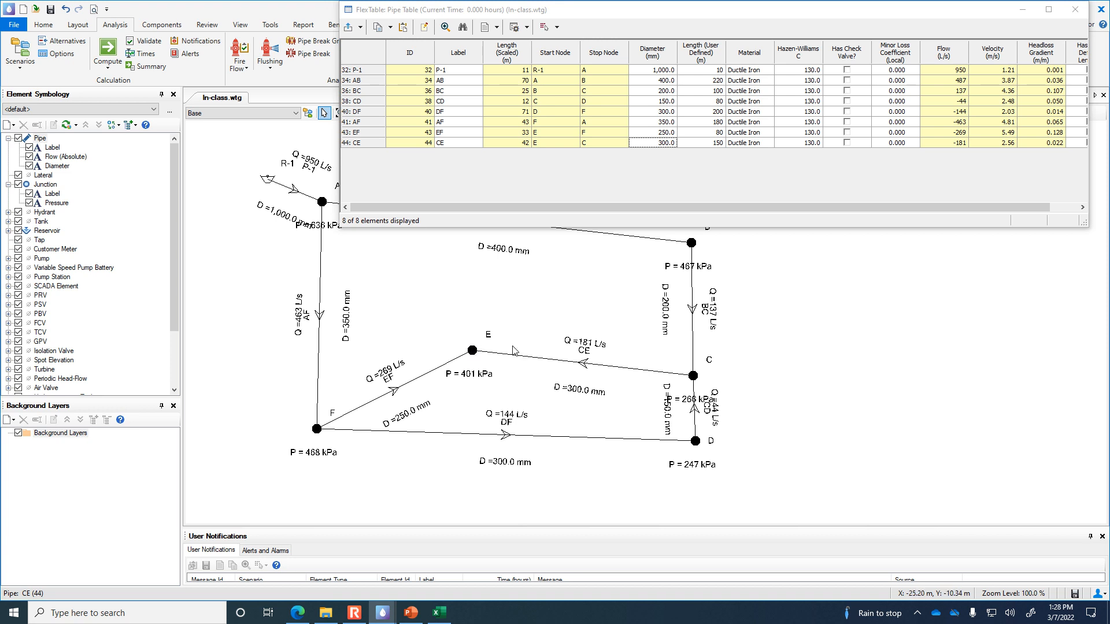
Reduce the diameter of pipe CE to 250 mm and recompute the network.
left_click(660, 143)
type("250")
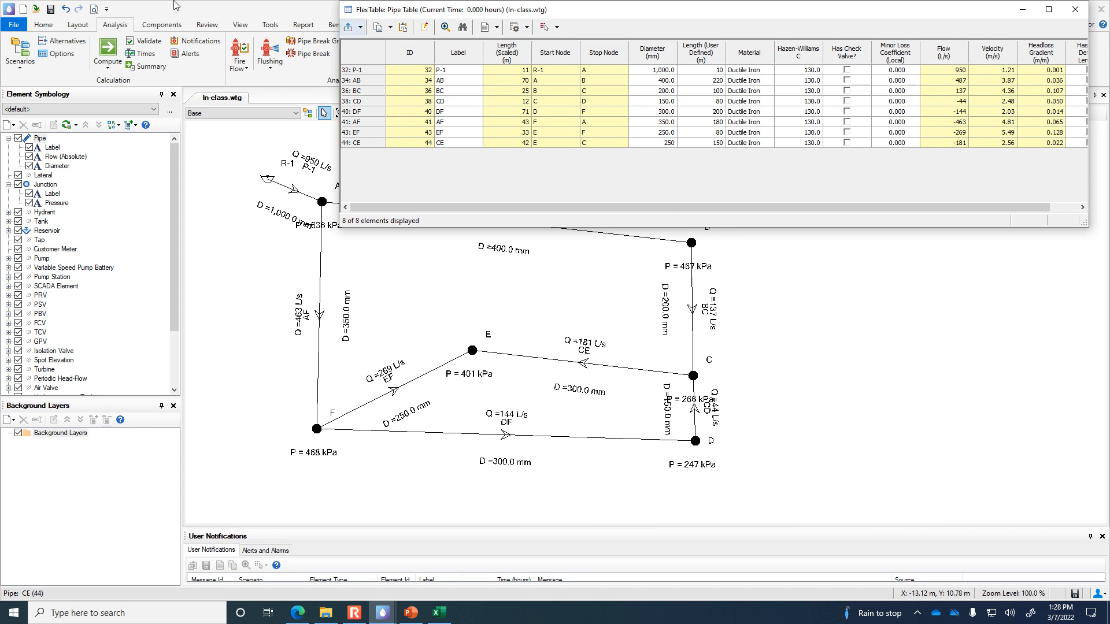
left_click(107, 48)
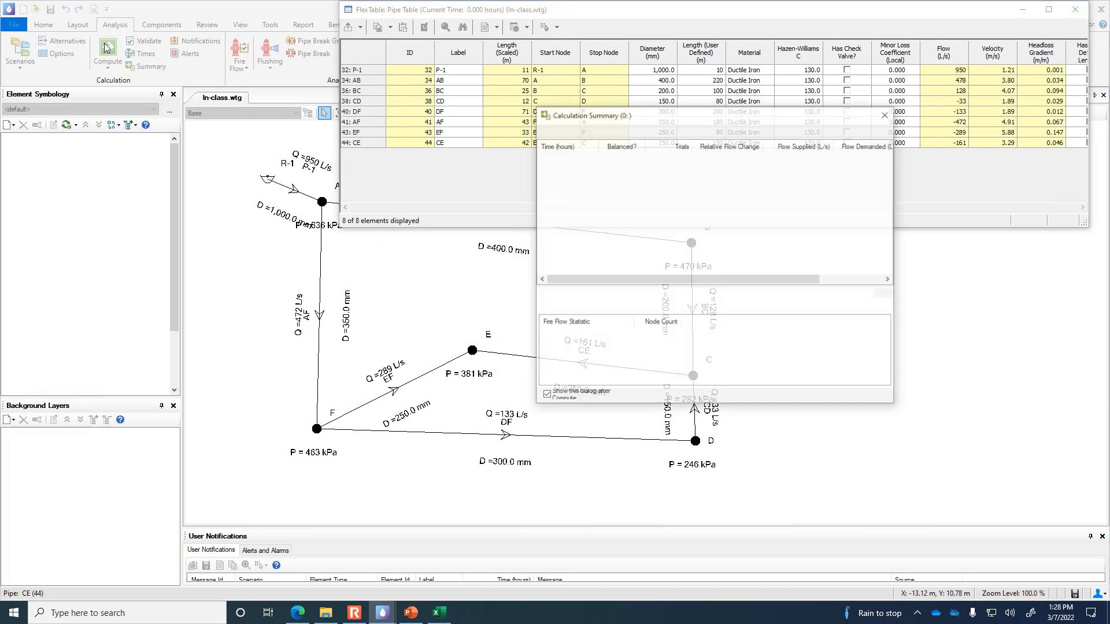
left_click(887, 114)
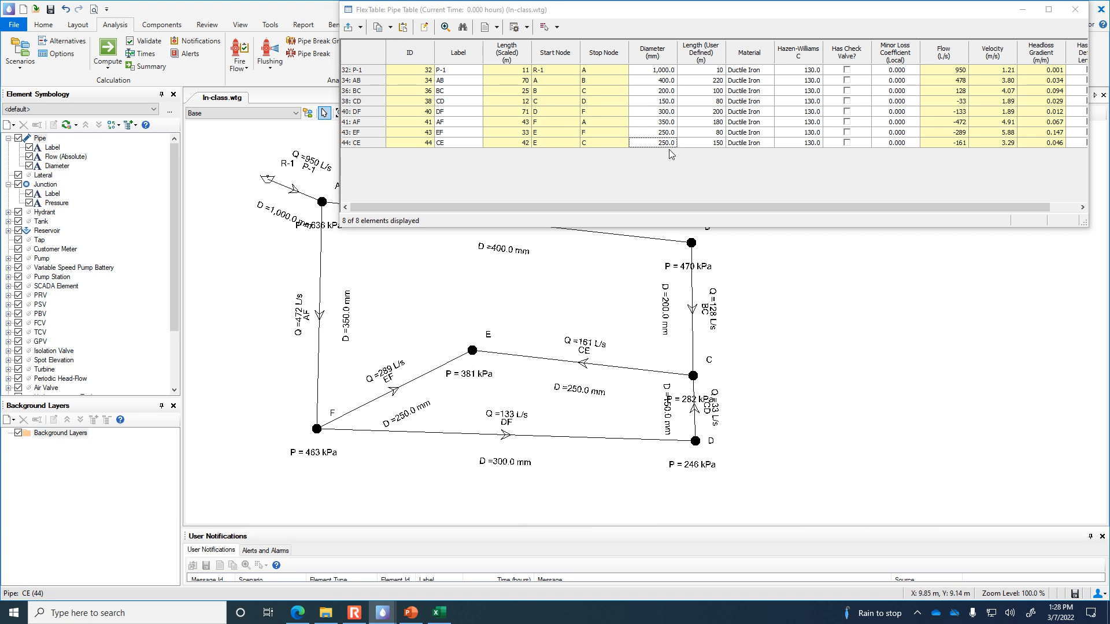
Set the diameter of pipe CE to 200 mm and recompute the network.
left_click(654, 144)
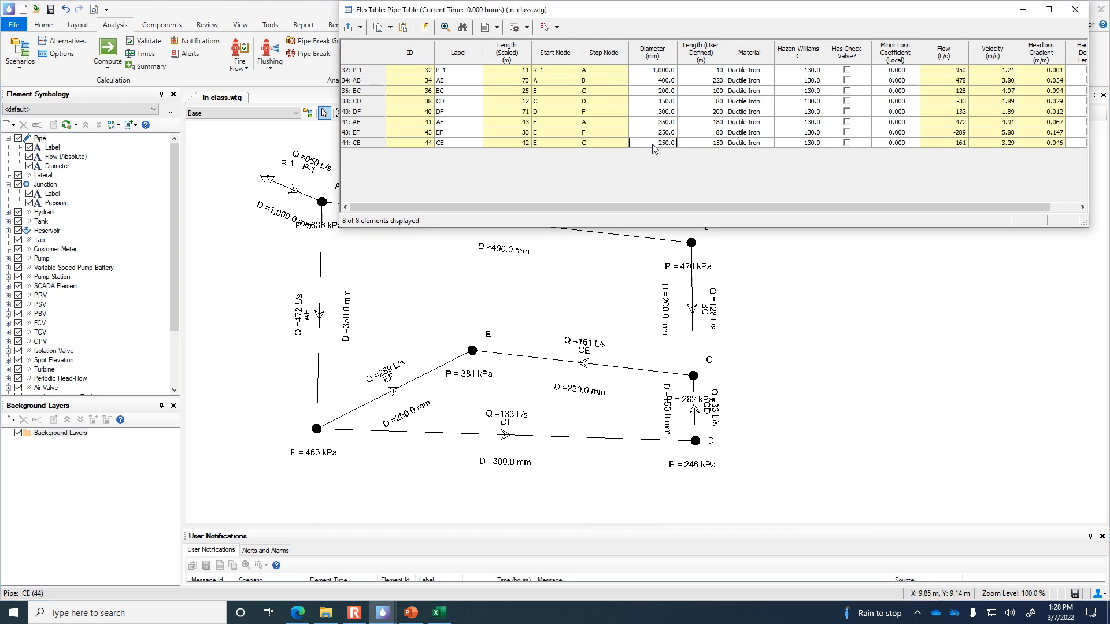
type("2")
left_click(108, 50)
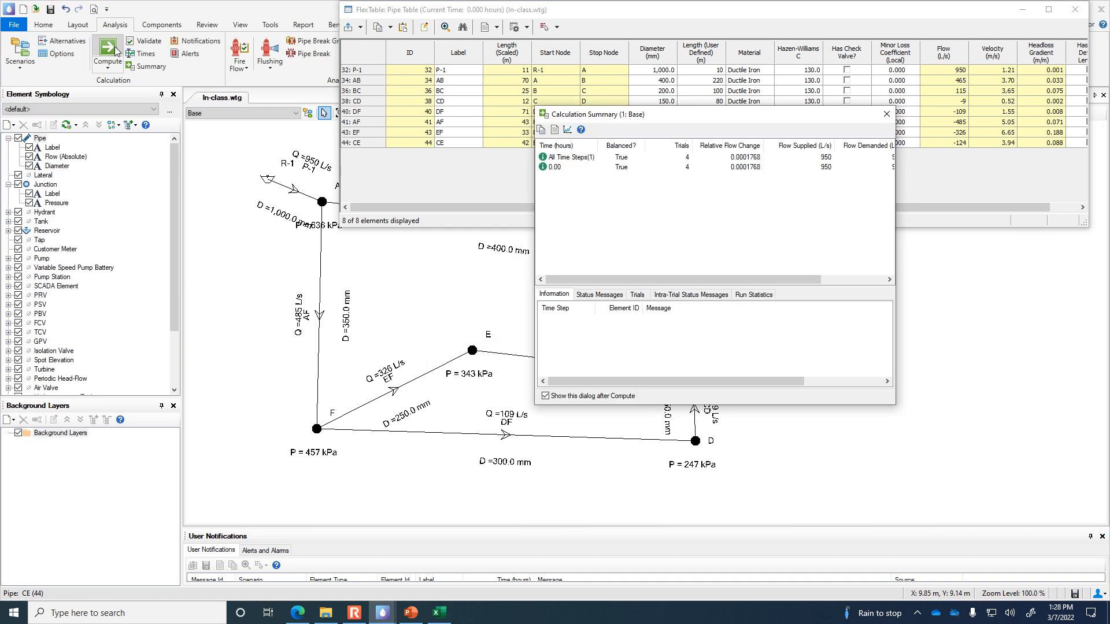
left_click(886, 114)
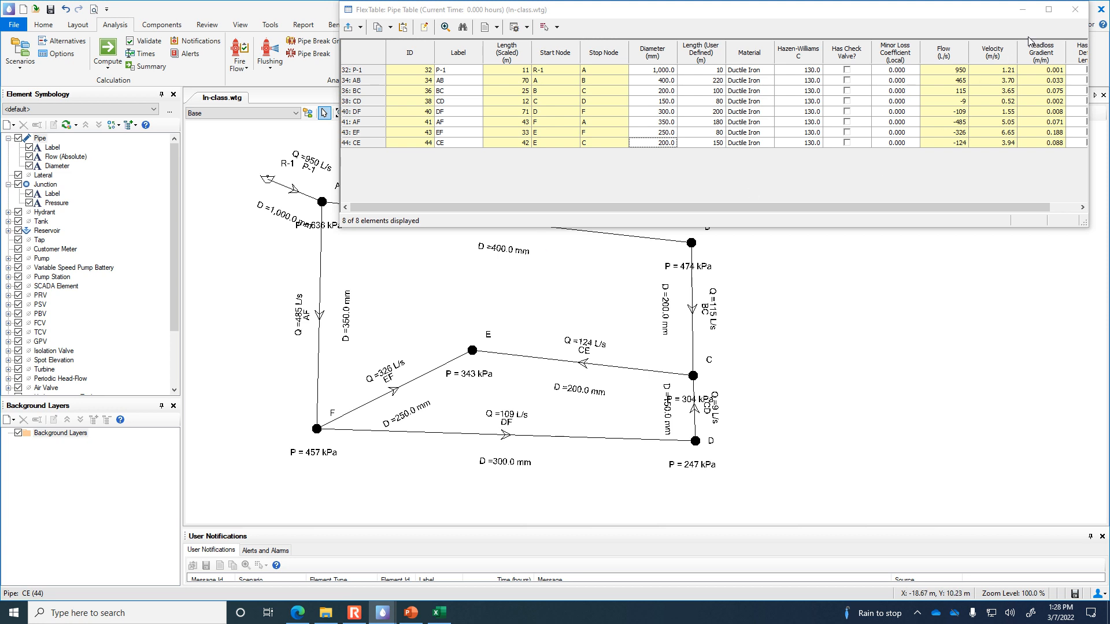
Close the pipe FlexTable and save the project.
left_click(1073, 10)
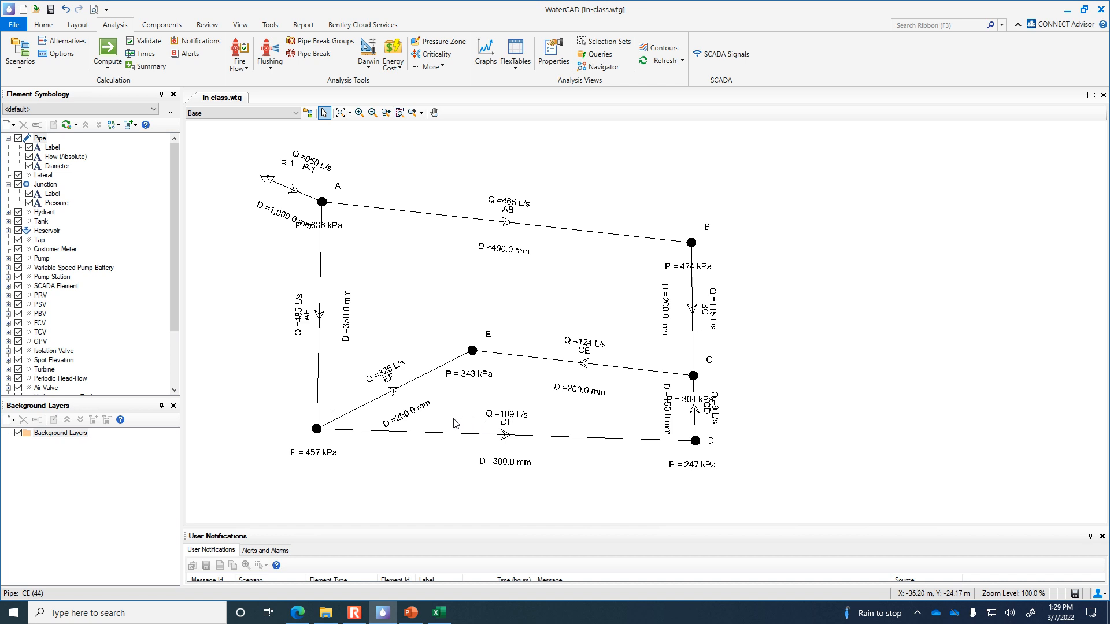
left_click(51, 9)
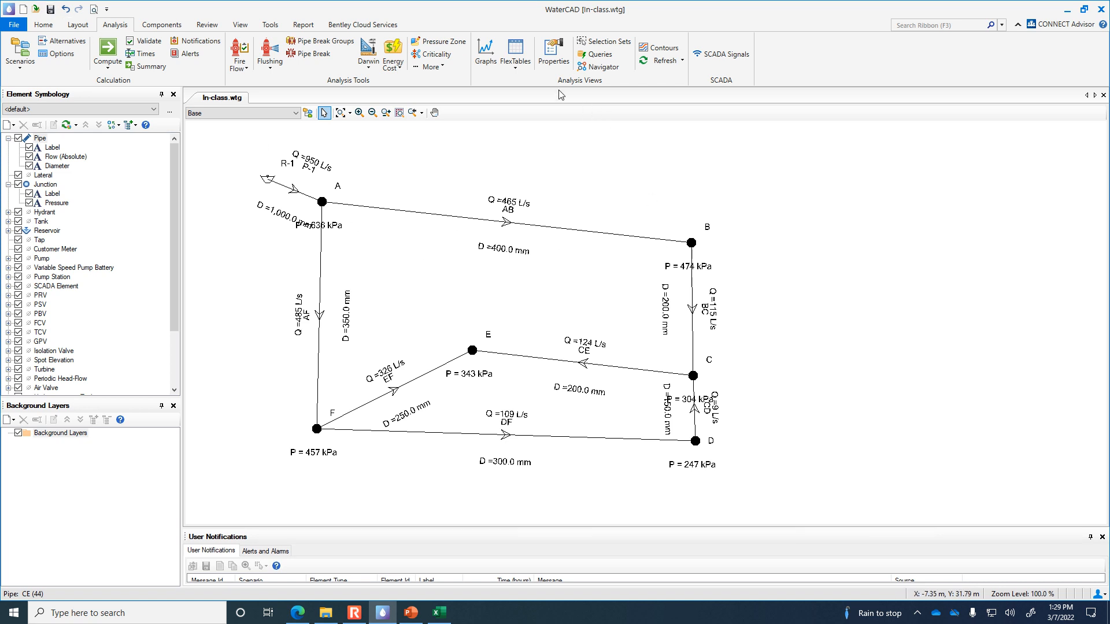
Open the junction FlexTable and delete the demand entry from junction B's demand collection.
left_click(513, 68)
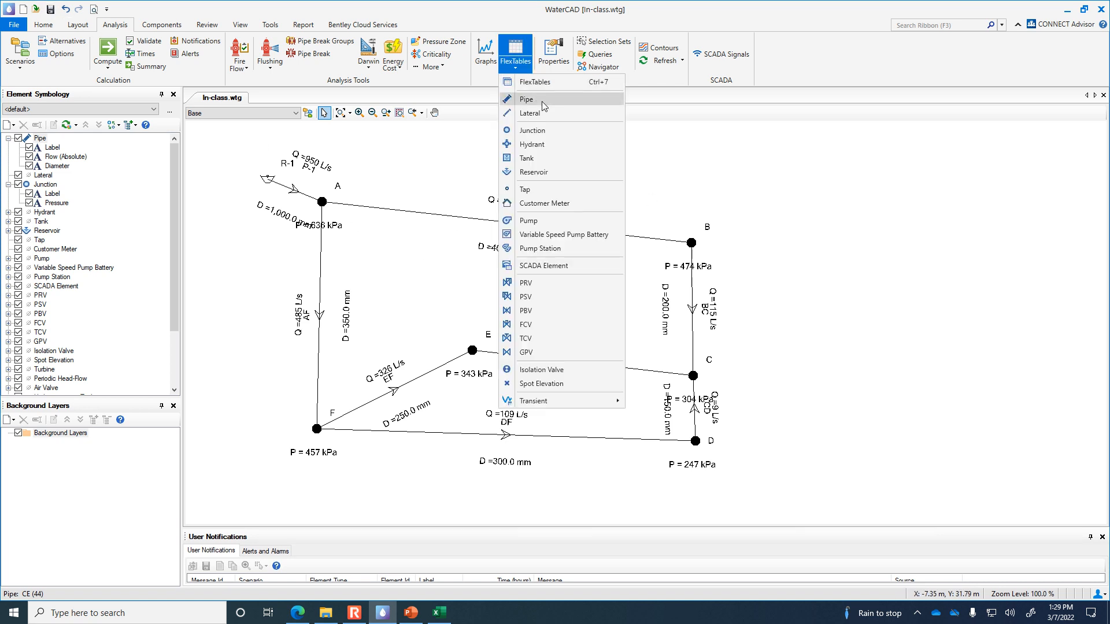
left_click(546, 131)
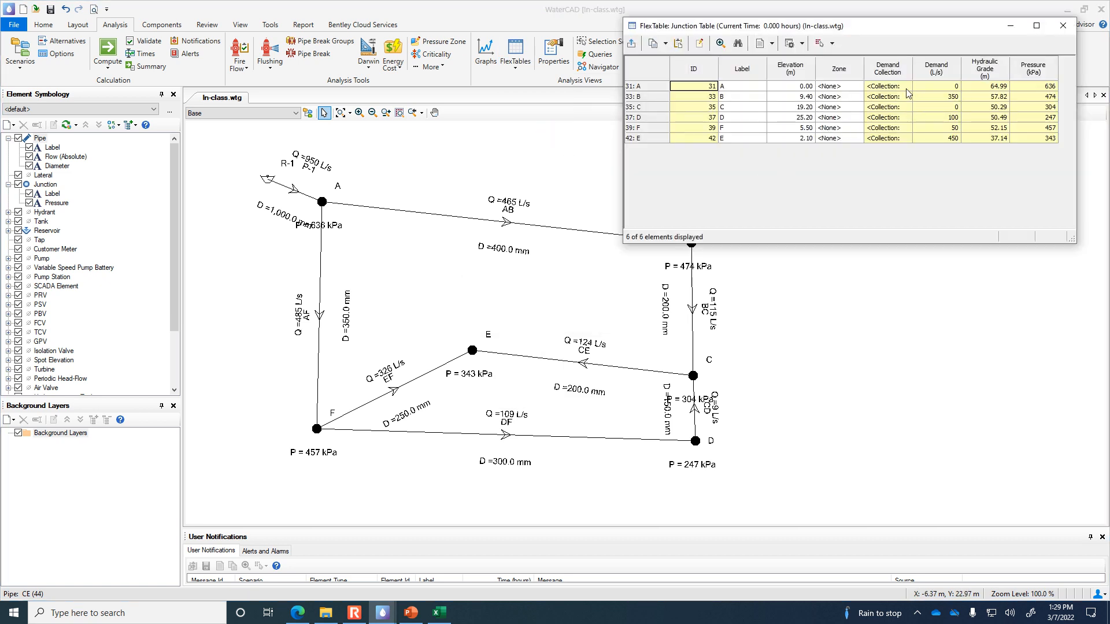
left_click(904, 97)
left_click(907, 97)
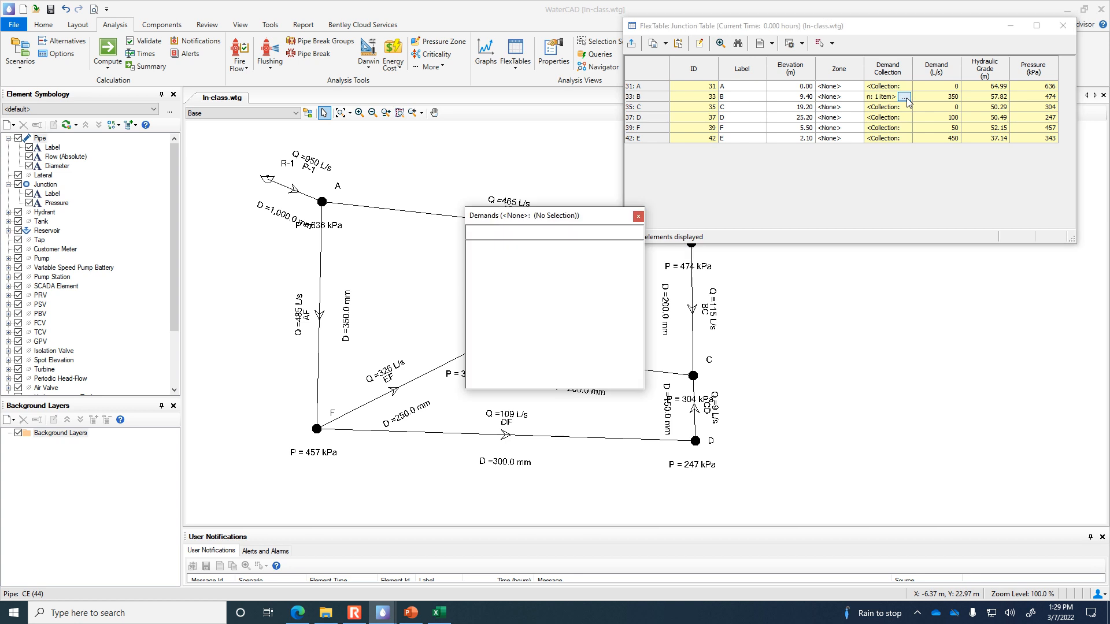
left_click(549, 263)
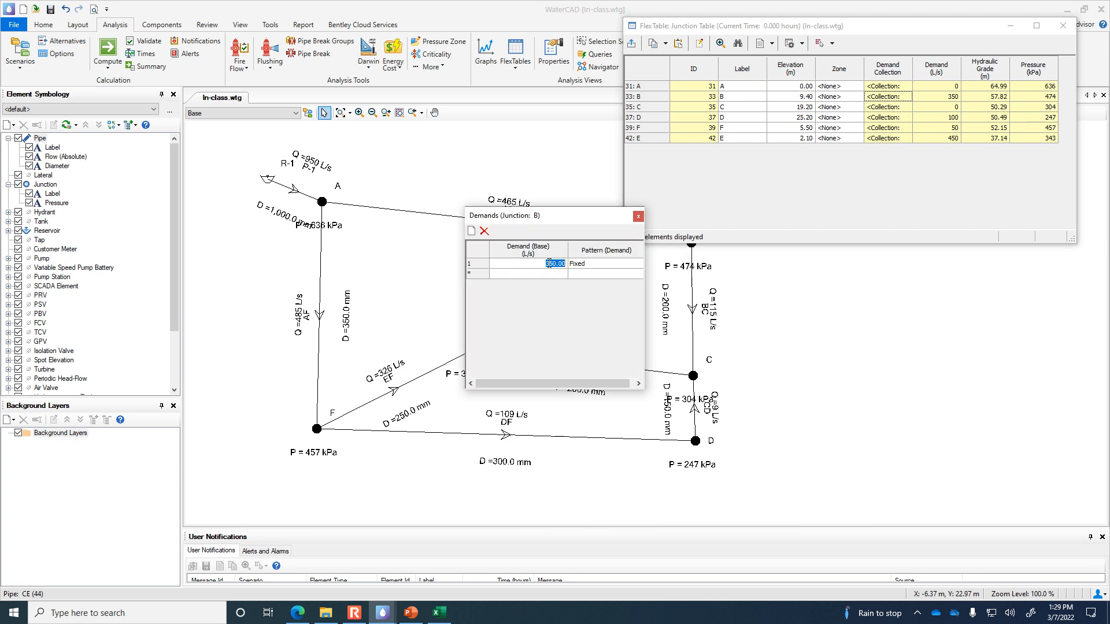
left_click(473, 265)
left_click(484, 231)
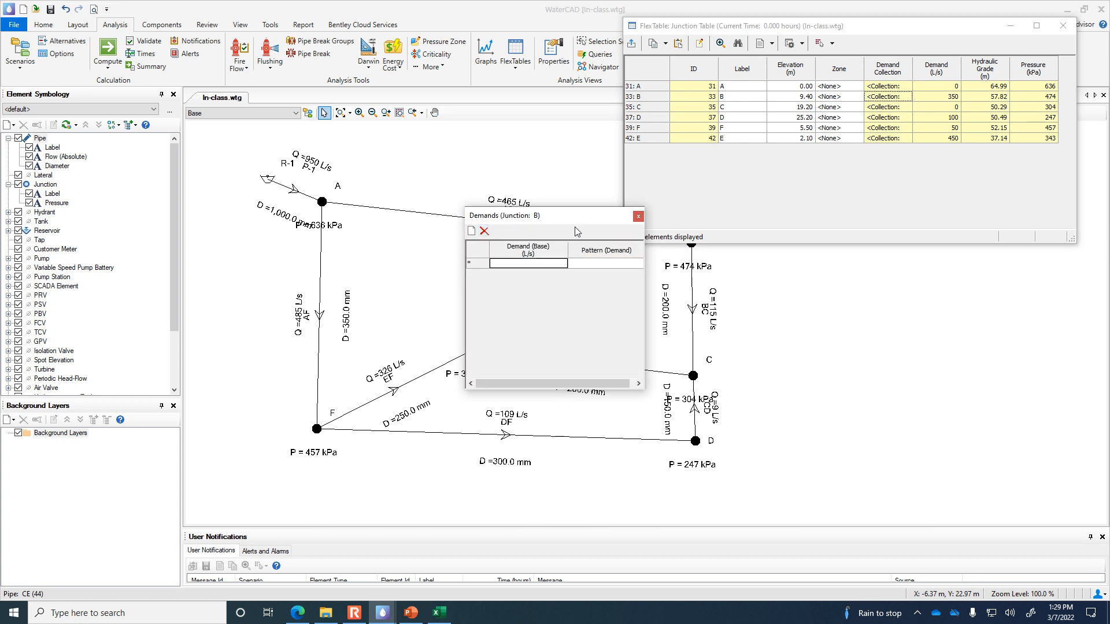
left_click(637, 217)
Delete the demand entry from junction D's demand collection.
left_click(904, 118)
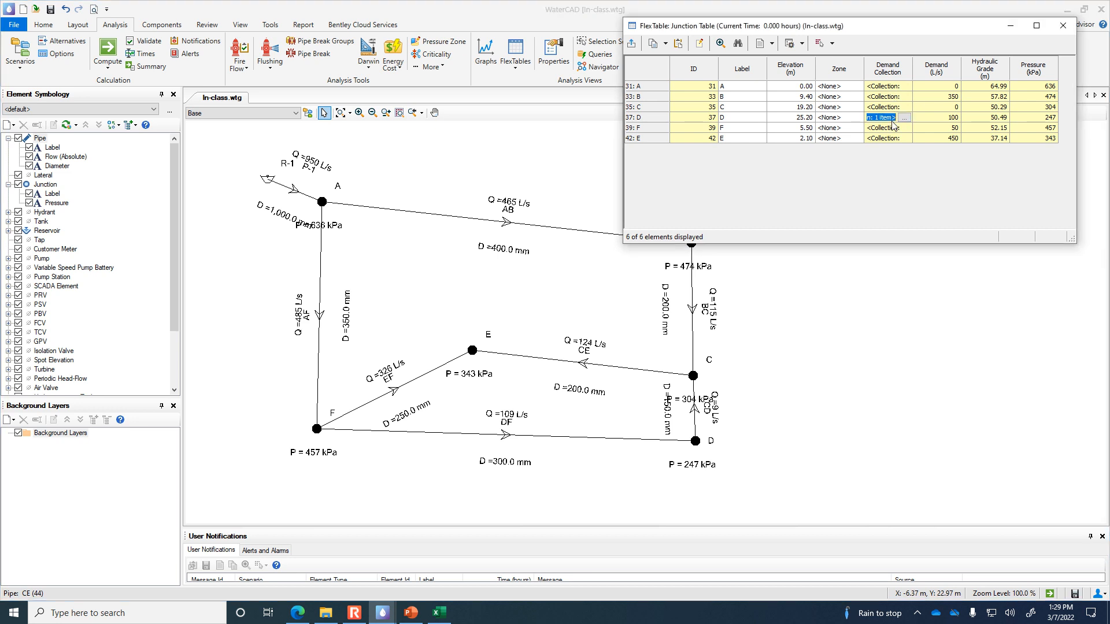
left_click(904, 118)
left_click(473, 264)
left_click(485, 232)
Delete the demand entry from junction F's demand collection and close the demands window.
left_click(897, 130)
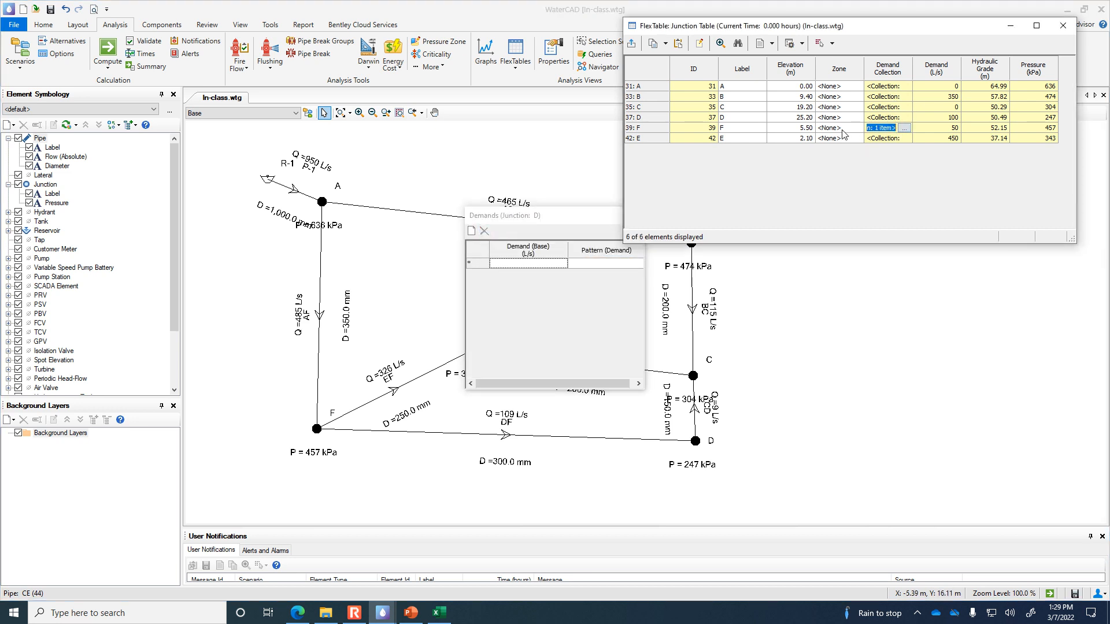
left_click(904, 130)
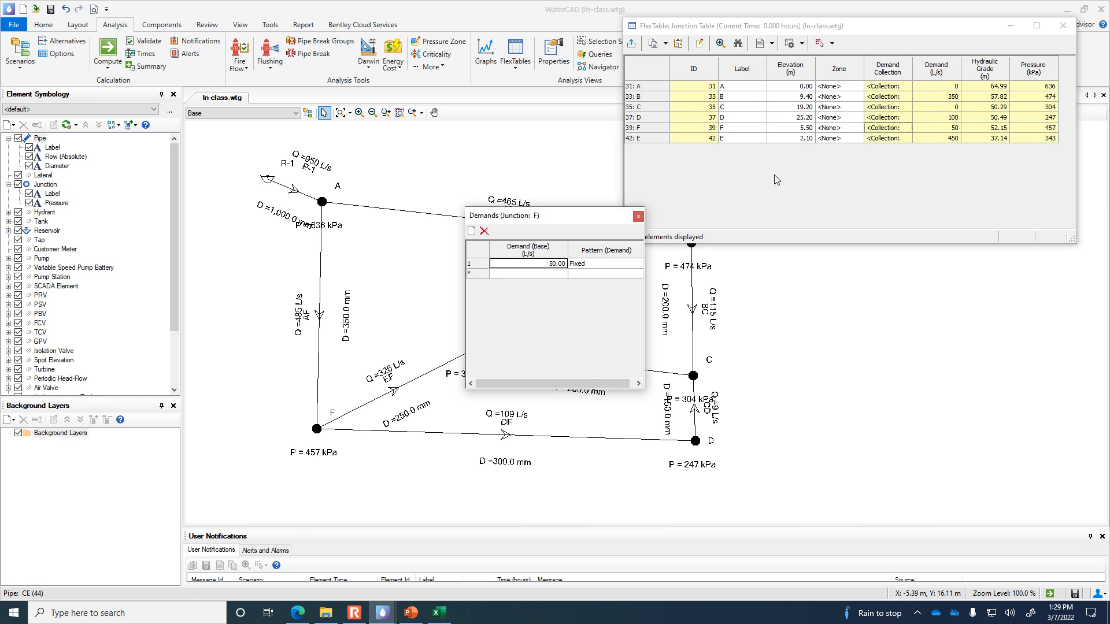
left_click(484, 231)
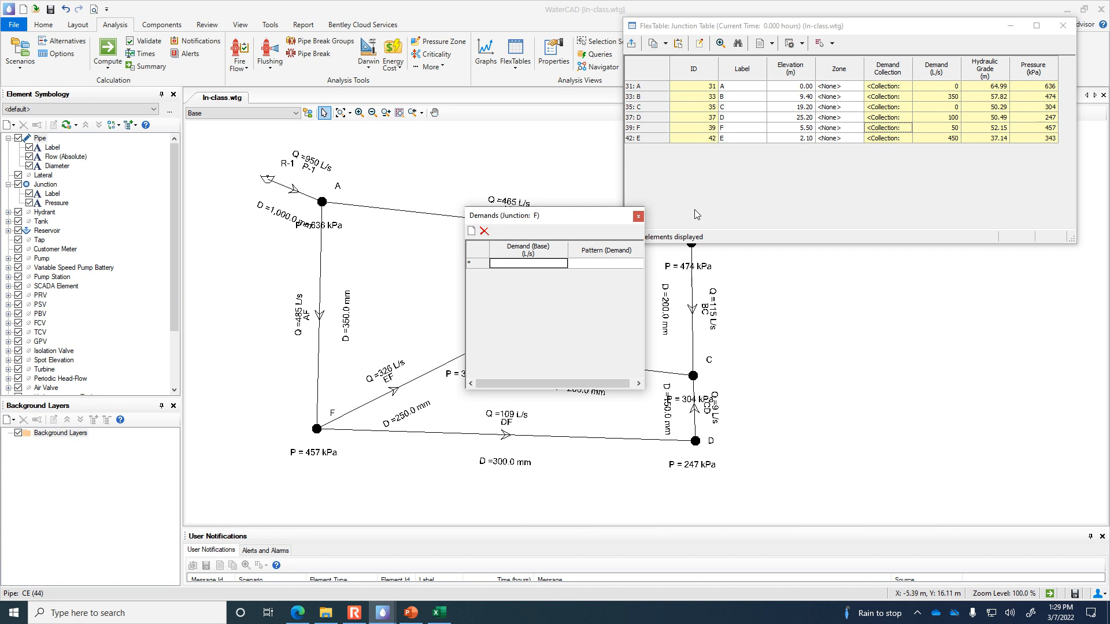
left_click(639, 216)
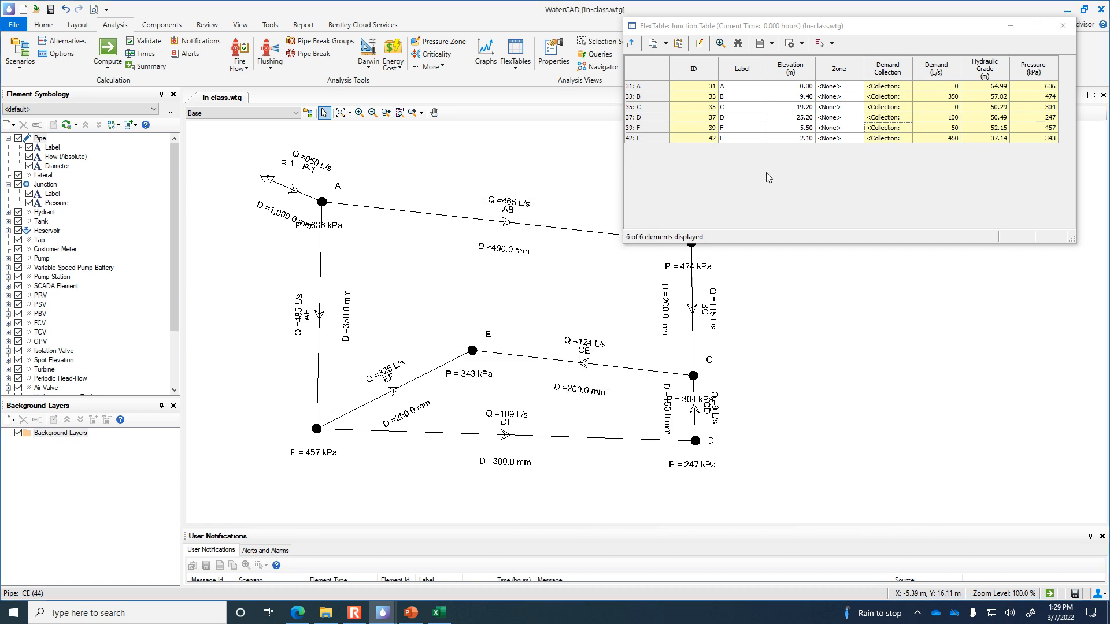
Delete the demand entry from junction E's demand collection and close the demands window.
left_click(888, 138)
left_click(906, 138)
left_click(479, 263)
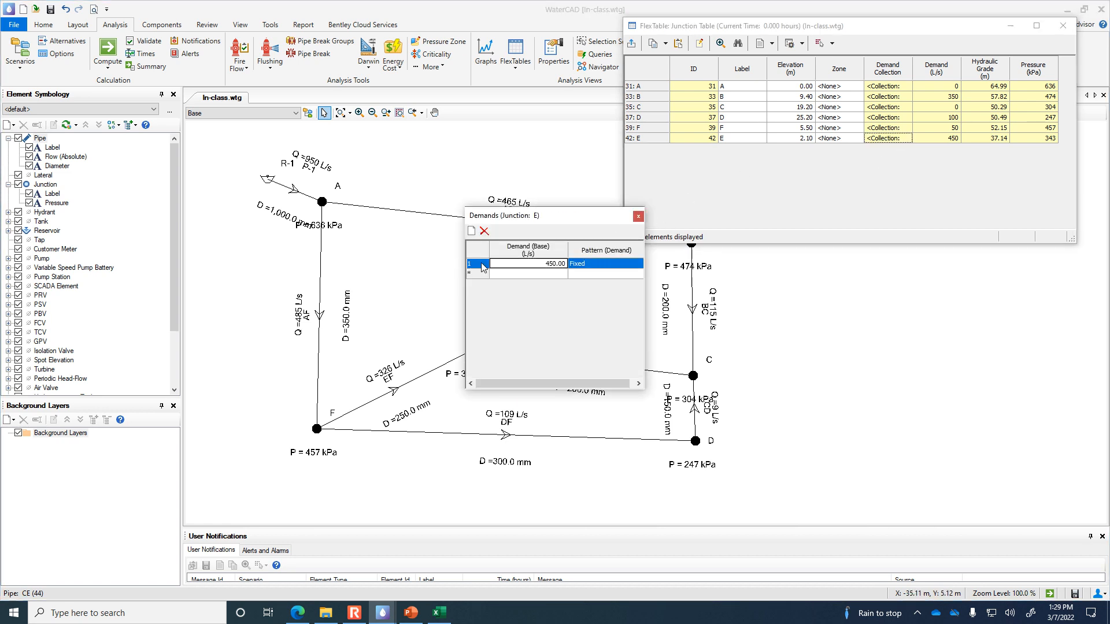
left_click(484, 231)
left_click(638, 217)
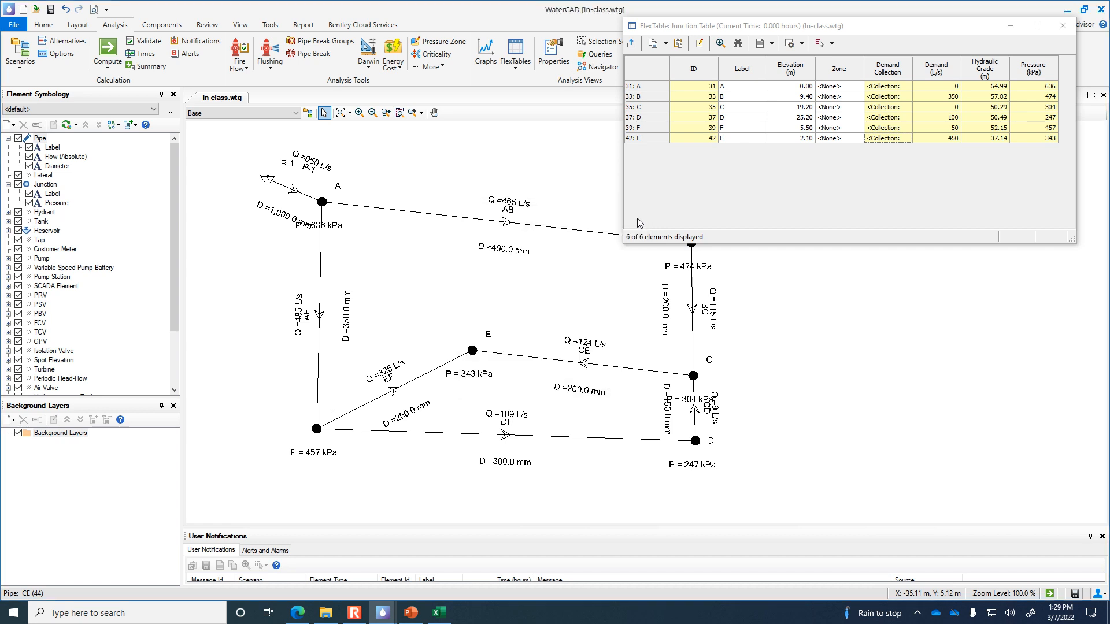
Close the junction FlexTable, compute the network without demands and dismiss the calculation summary.
left_click(1056, 30)
left_click(101, 55)
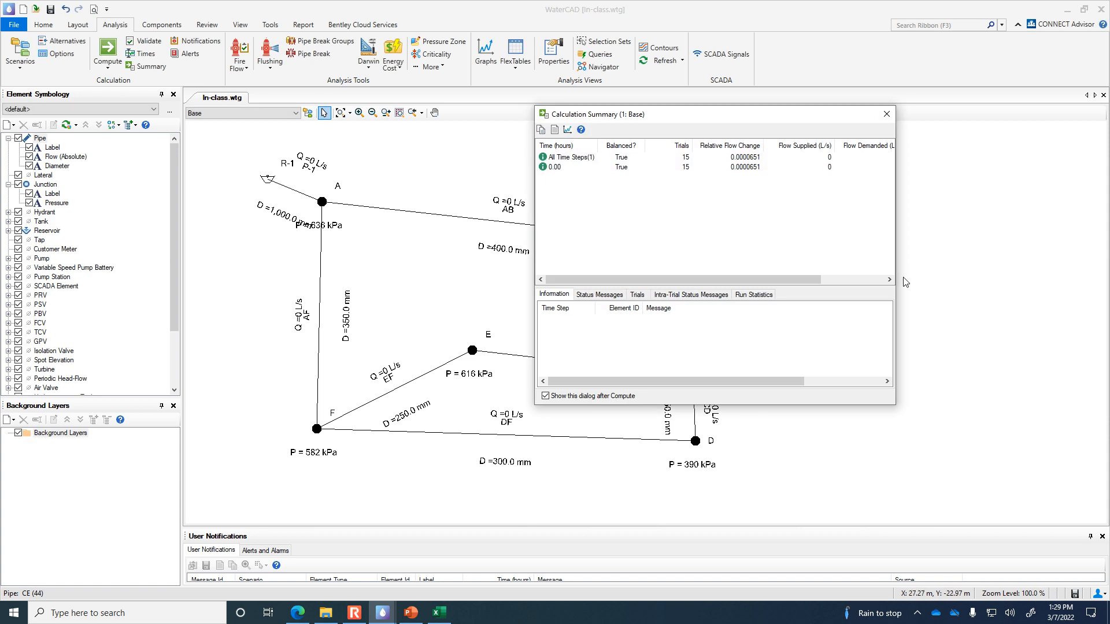
left_click(886, 114)
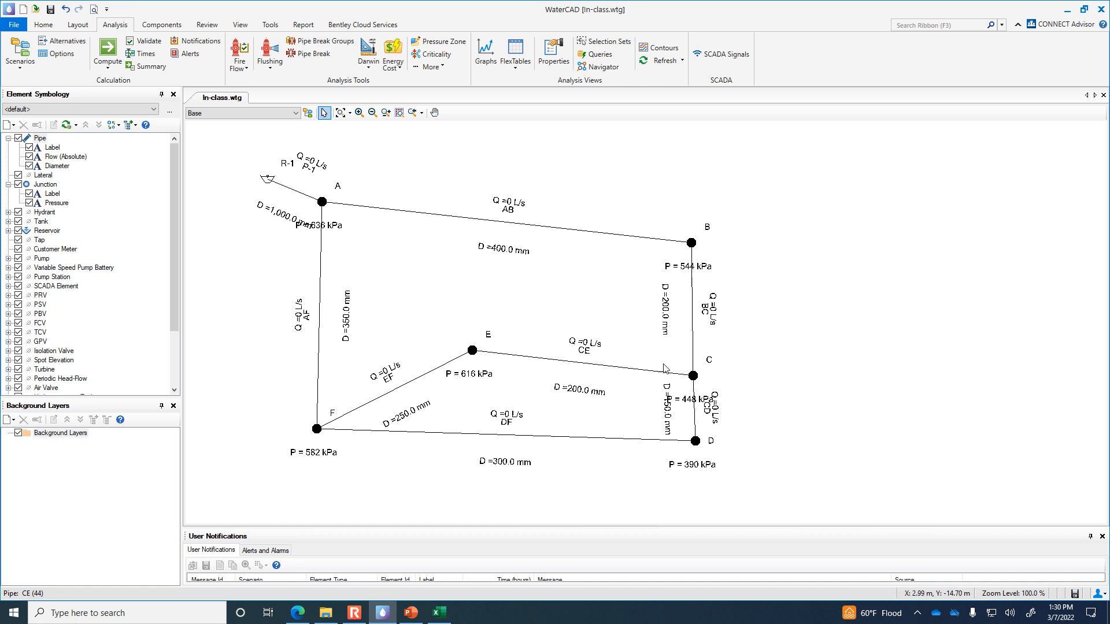
Move junction A's label and pressure annotation clear of the P-1 diameter label, and open the pipe FlexTable.
left_click(335, 229)
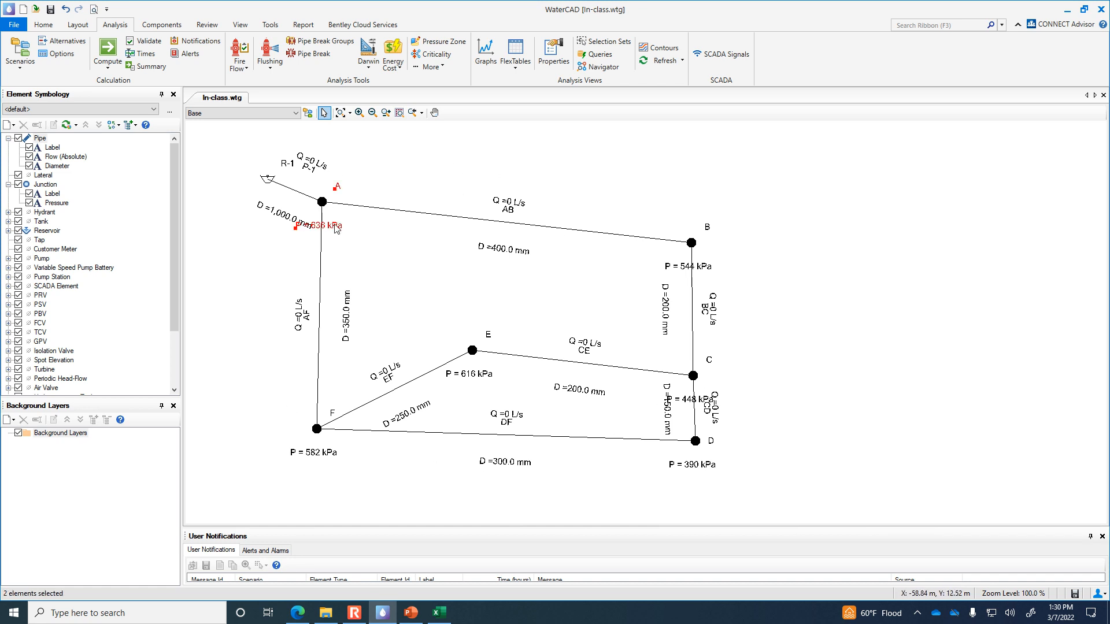
left_click_drag(335, 228, 371, 225)
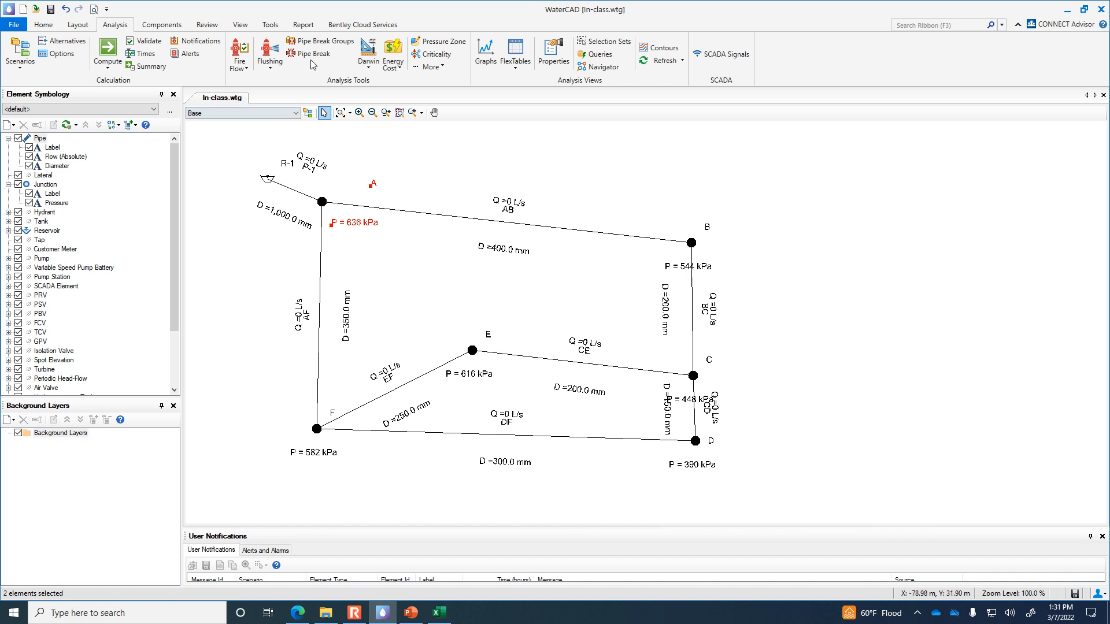
left_click(515, 70)
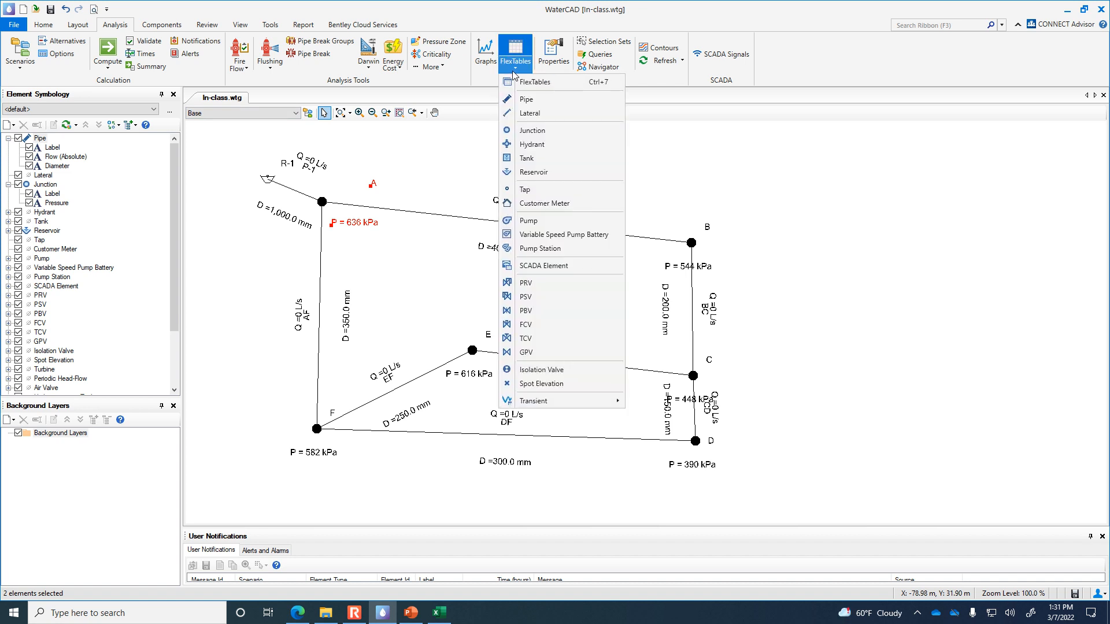
left_click(540, 99)
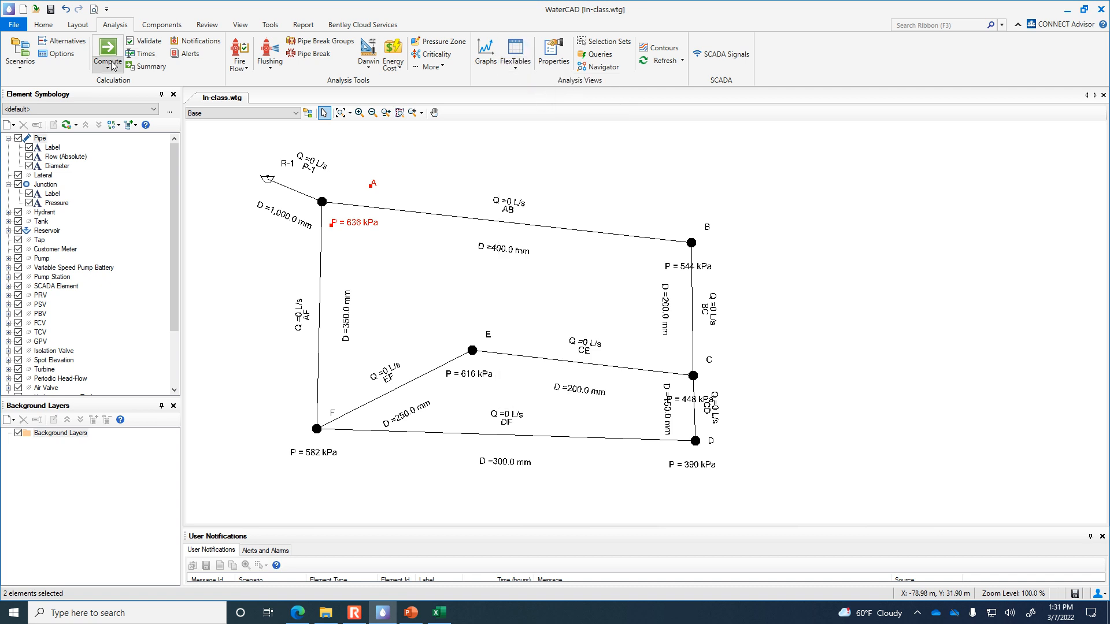
Switch to Edge, download the scaled map for WaterCAD from the Design Project Handouts page and show the file in its folder.
left_click(297, 613)
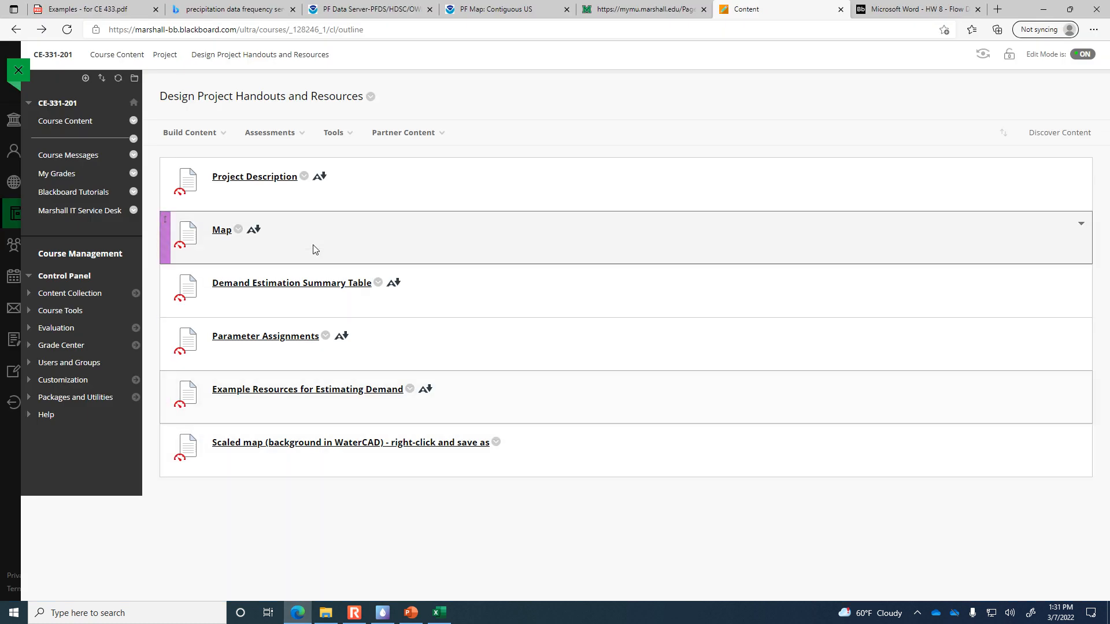
left_click(496, 442)
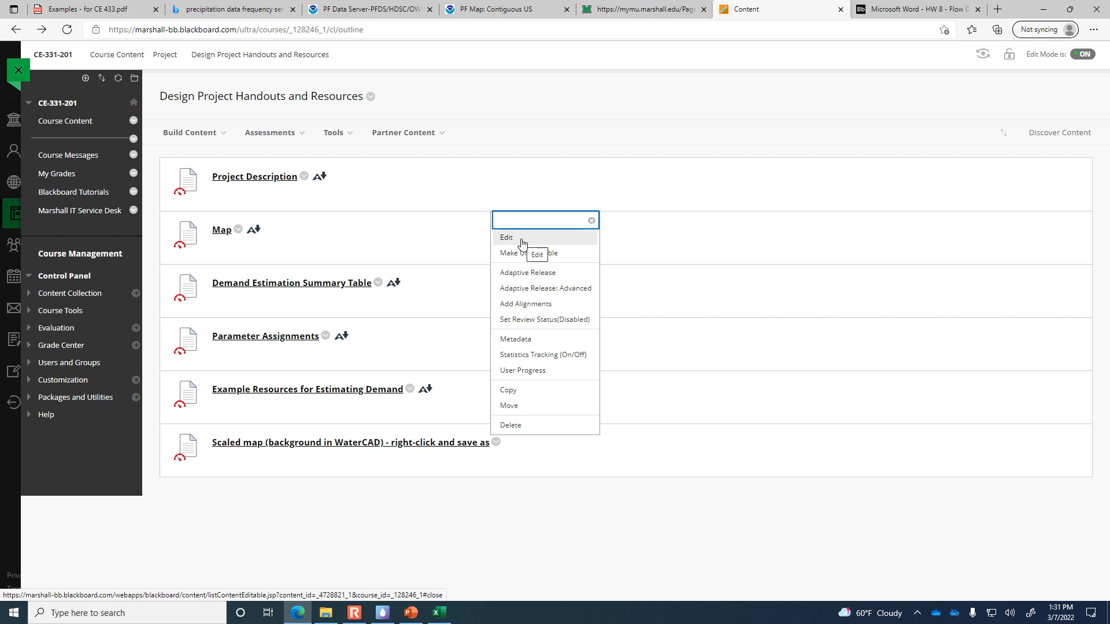
left_click(411, 444)
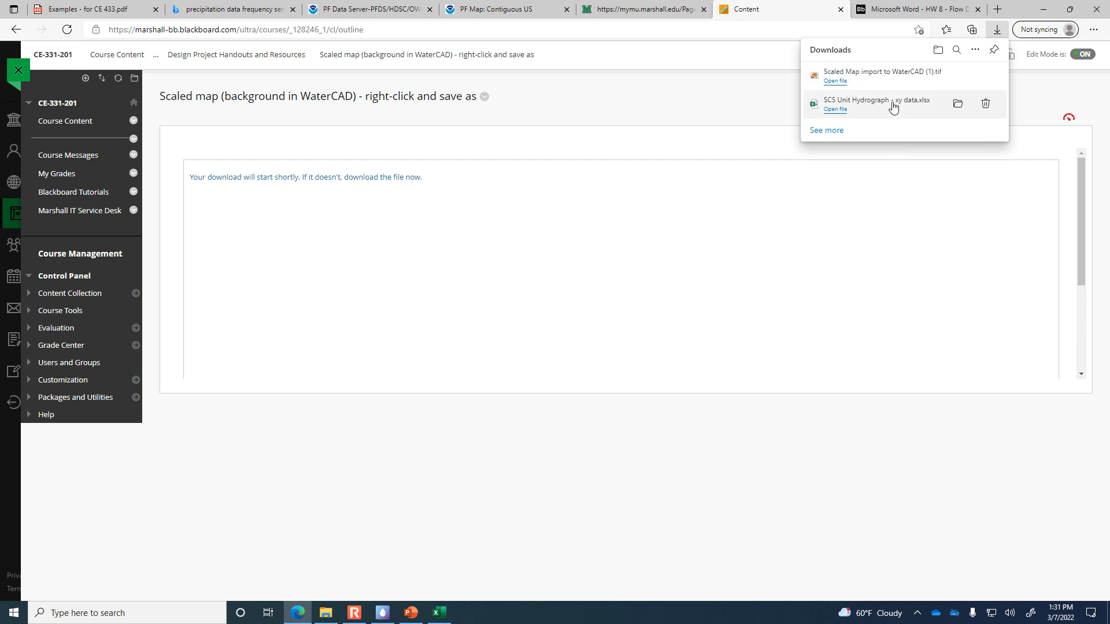
left_click(959, 76)
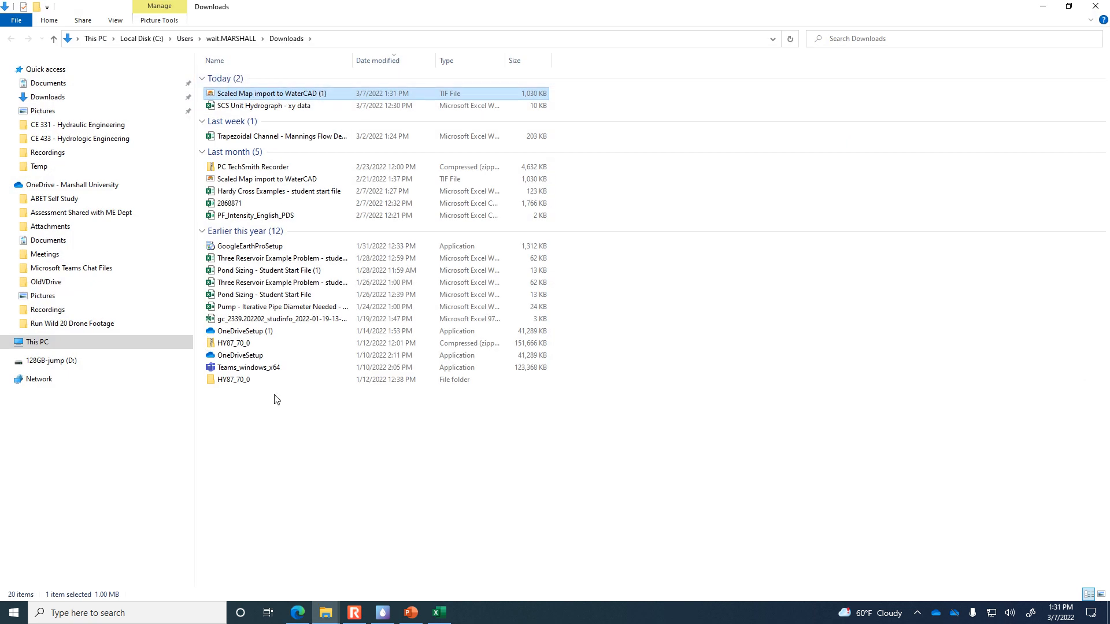
Switch back to WaterCAD, save the In-class project and create a new blank hydraulic model.
left_click(382, 614)
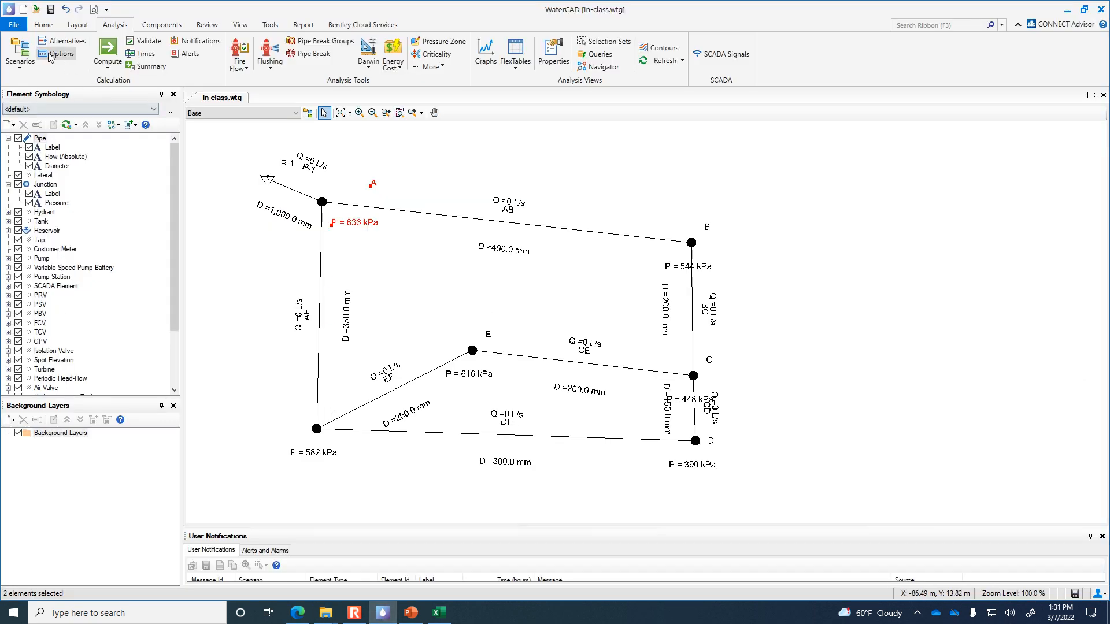
left_click(51, 9)
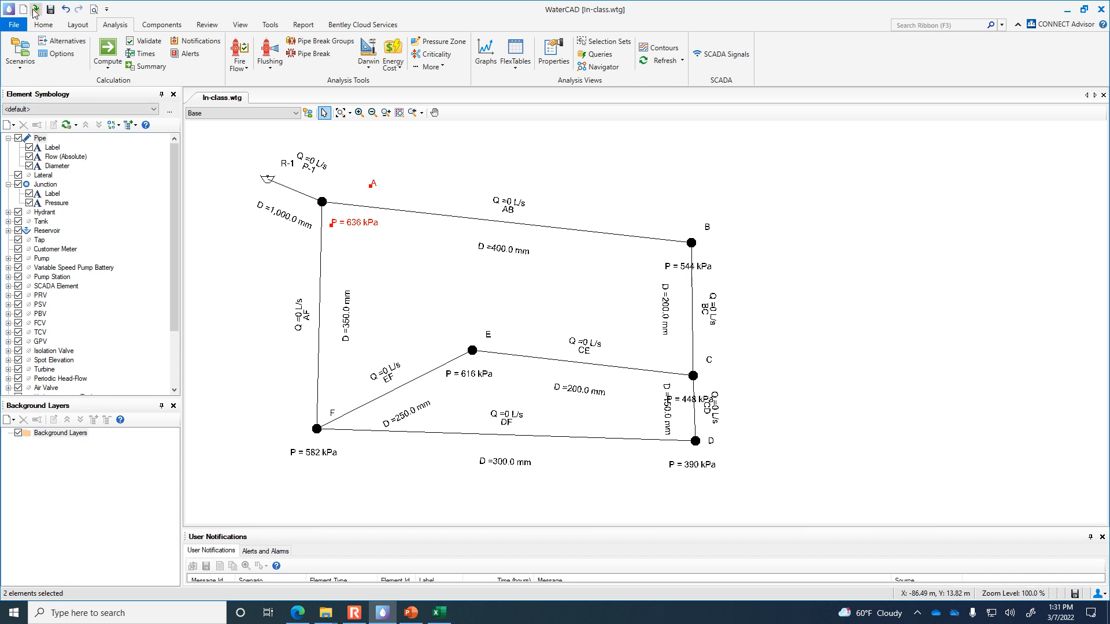
left_click(25, 9)
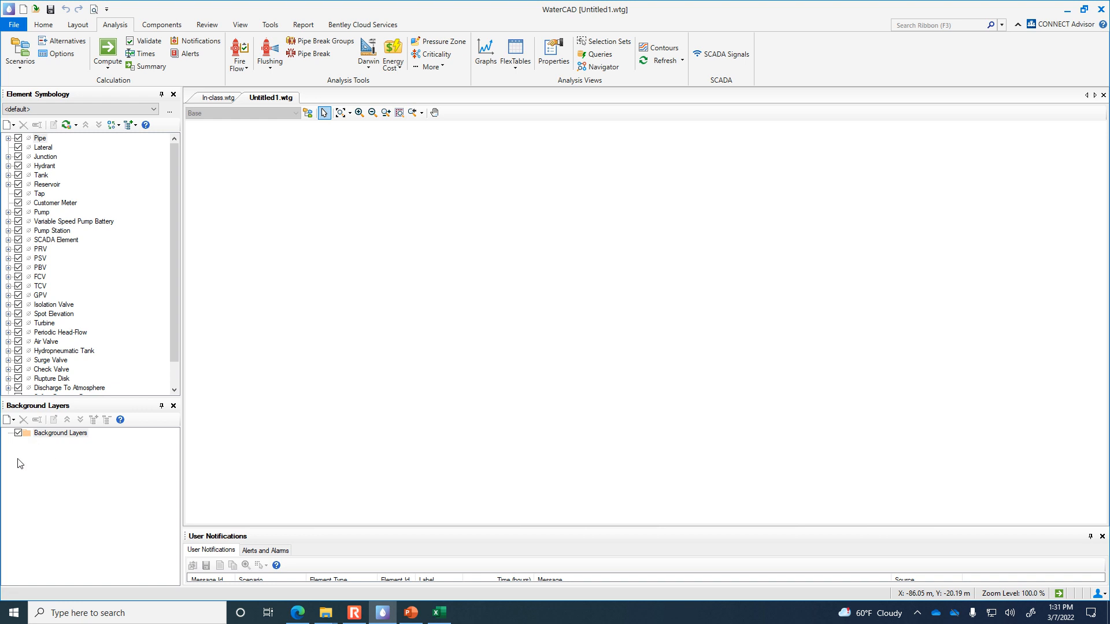
Add a new background layer using the file "Scaled Map import to WaterCAD (1)" from the Downloads folder.
left_click(17, 438)
left_click(13, 421)
left_click(41, 435)
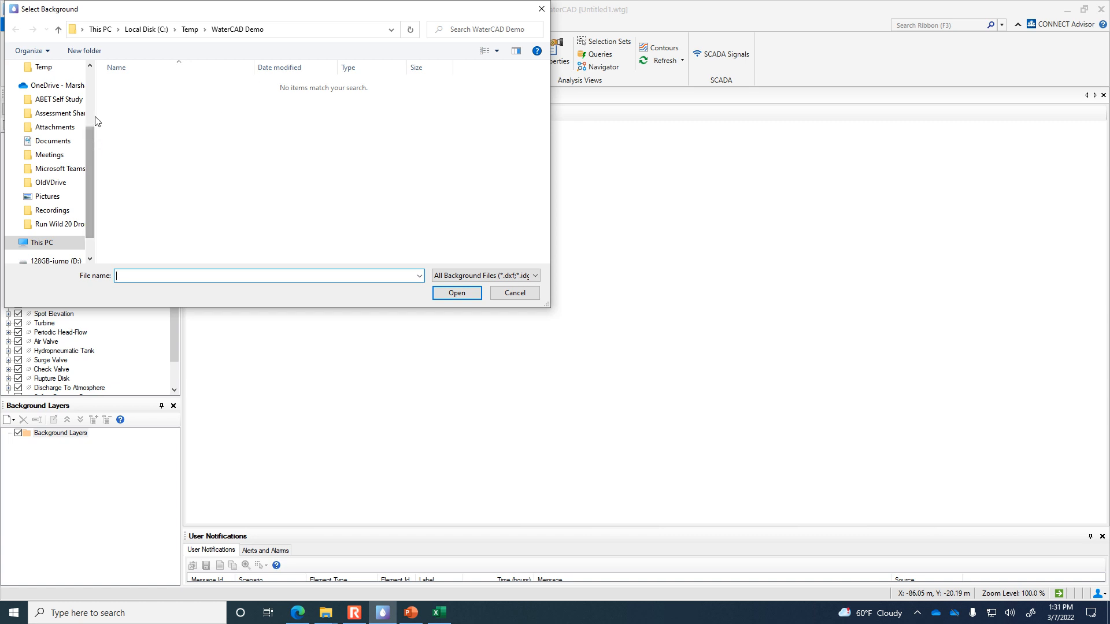
left_click(91, 99)
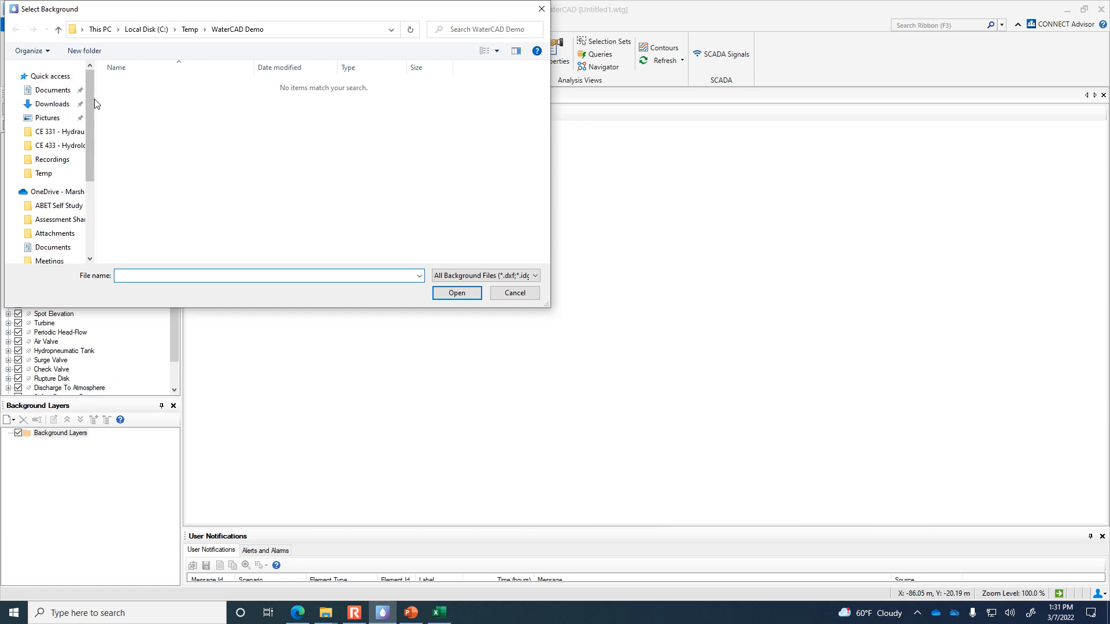
left_click(50, 104)
left_click(156, 102)
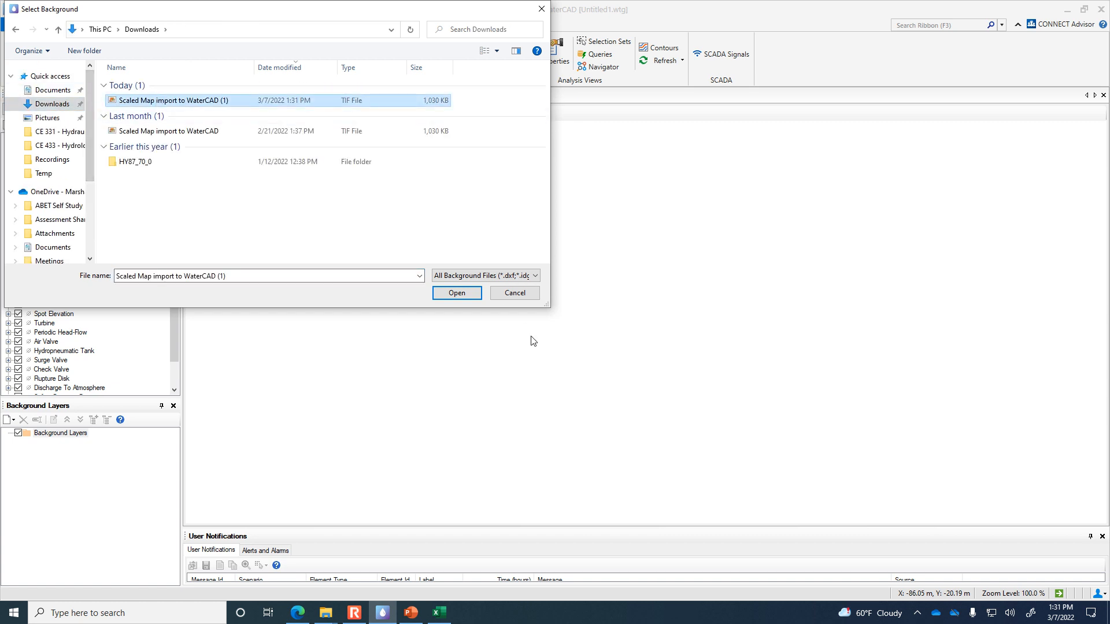
left_click(466, 292)
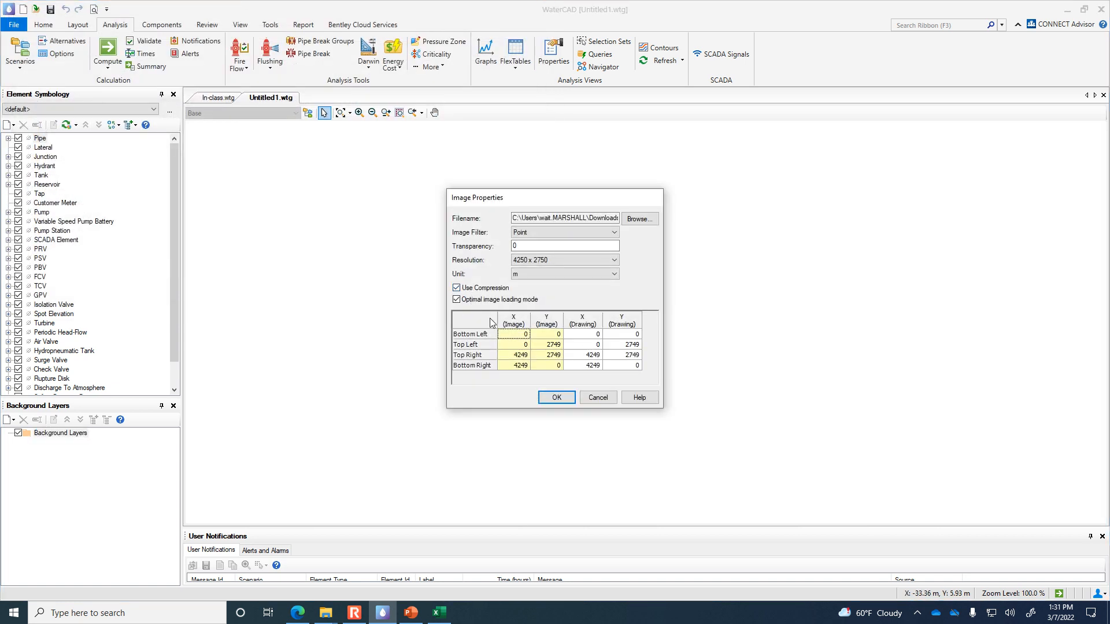
Turn off optimal image loading mode, accept the image properties in metres and fit the whole map in view.
left_click(457, 300)
left_click(559, 399)
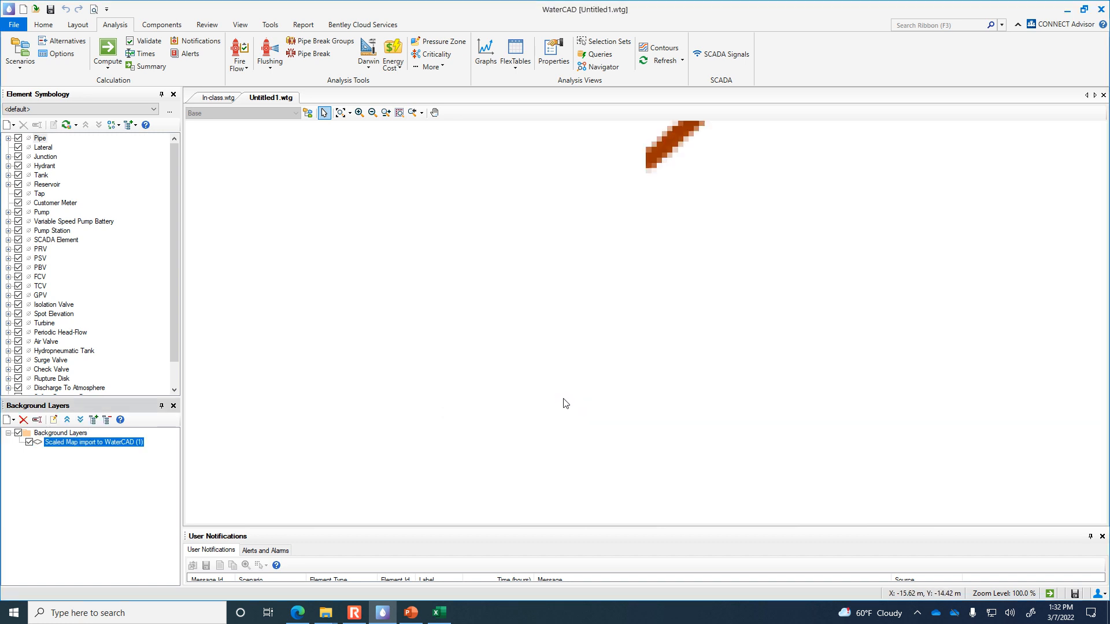
left_click(341, 113)
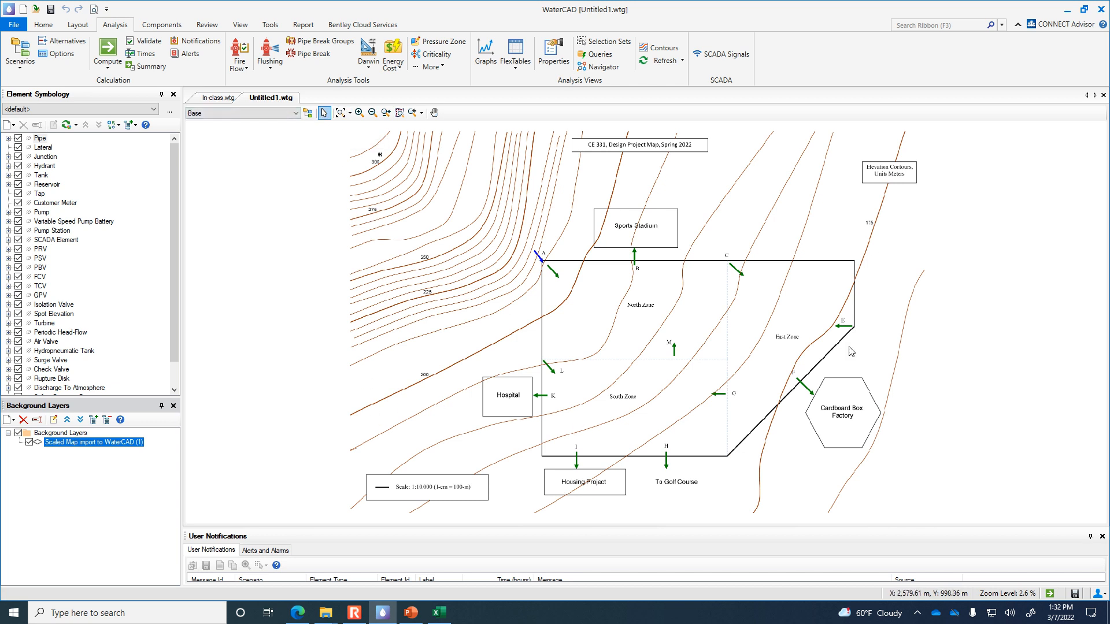
Lay out a test pipe from end to end of the map's 1:10,000 scale bar.
scroll(373, 496, "up", 2)
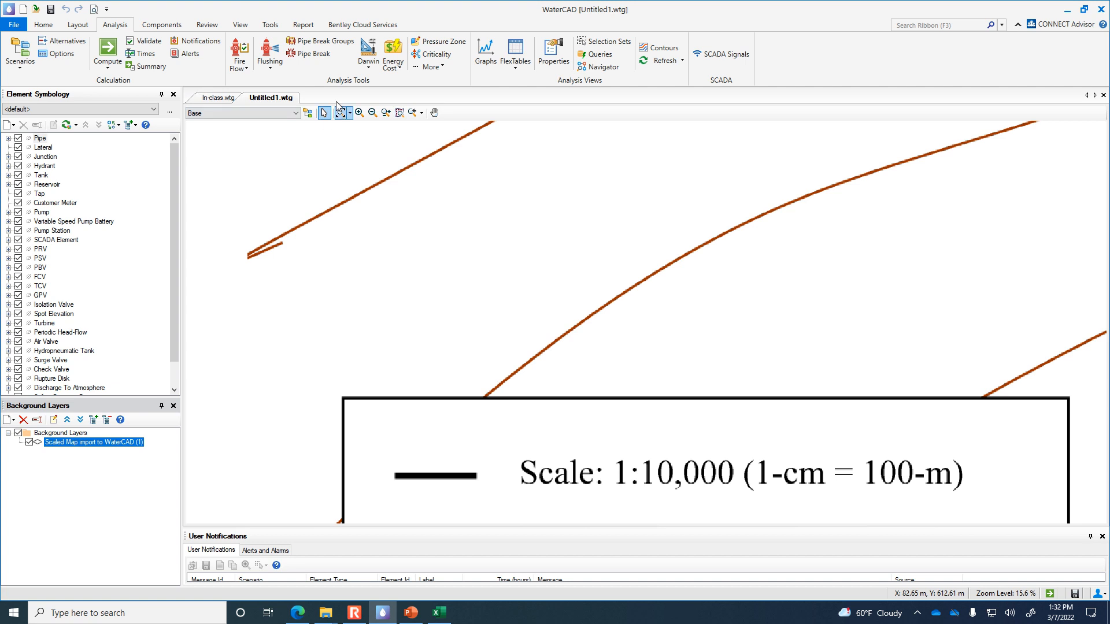
left_click(77, 25)
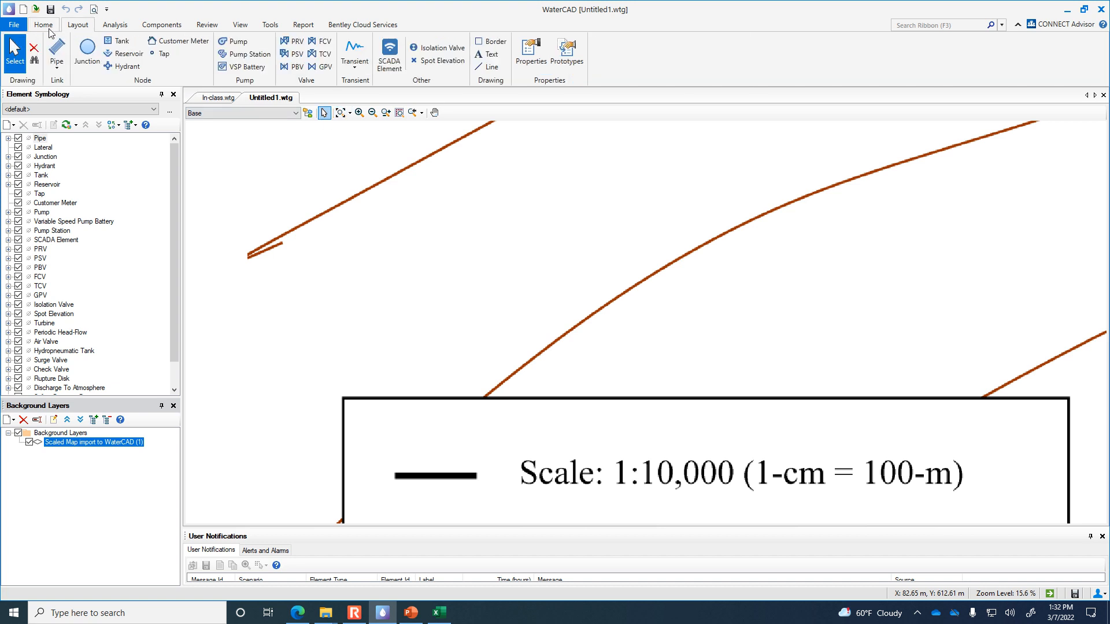
left_click(49, 29)
left_click(239, 52)
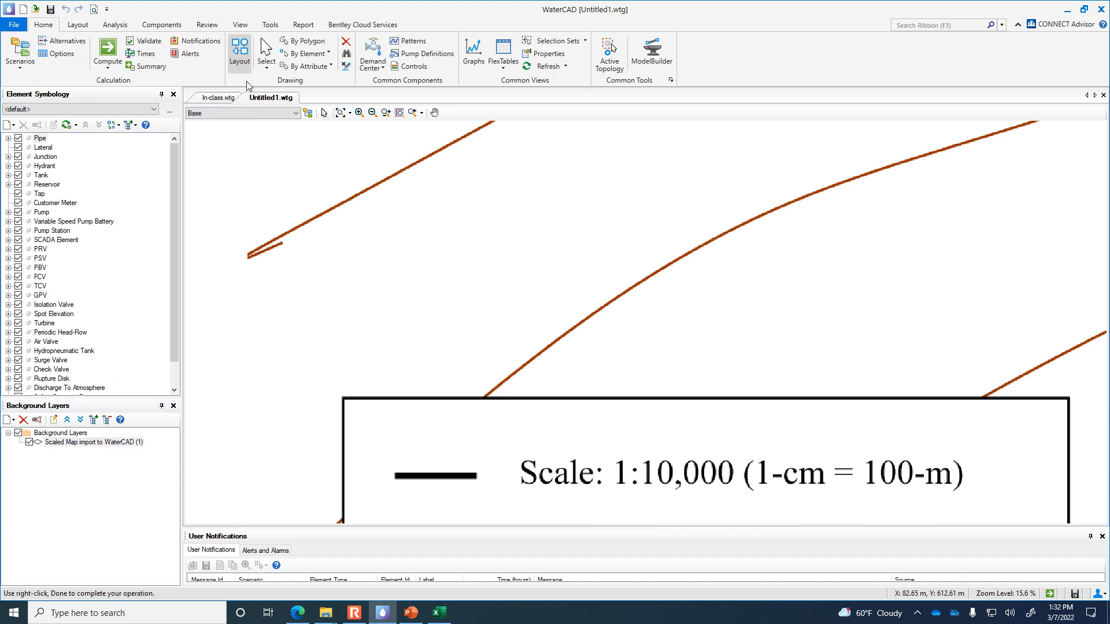
scroll(422, 392, "up", 1)
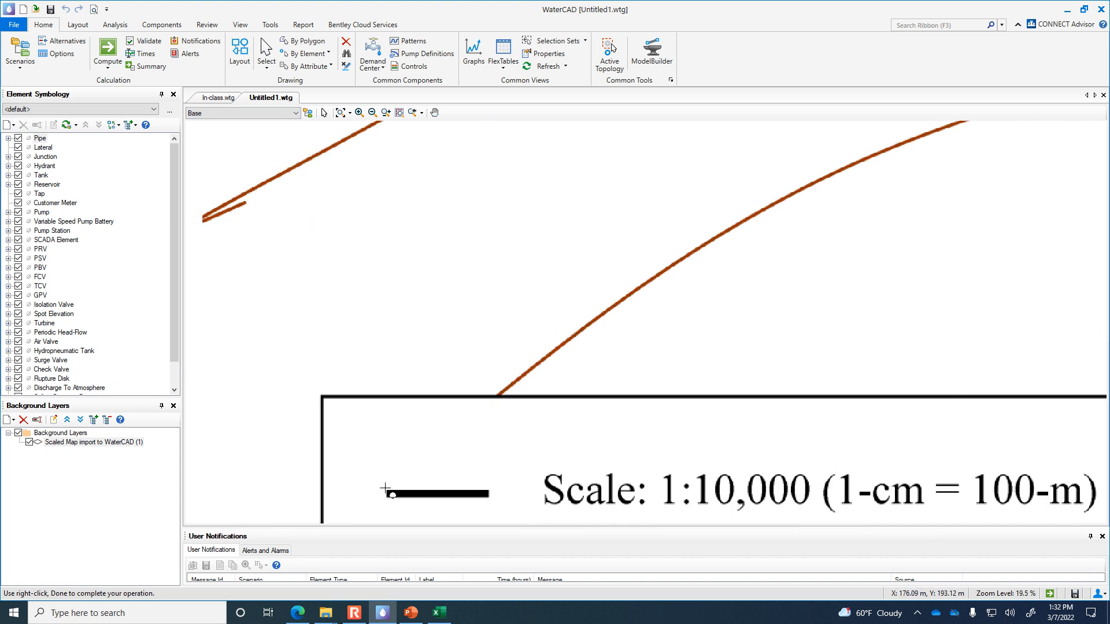
left_click(385, 493)
left_click(489, 494)
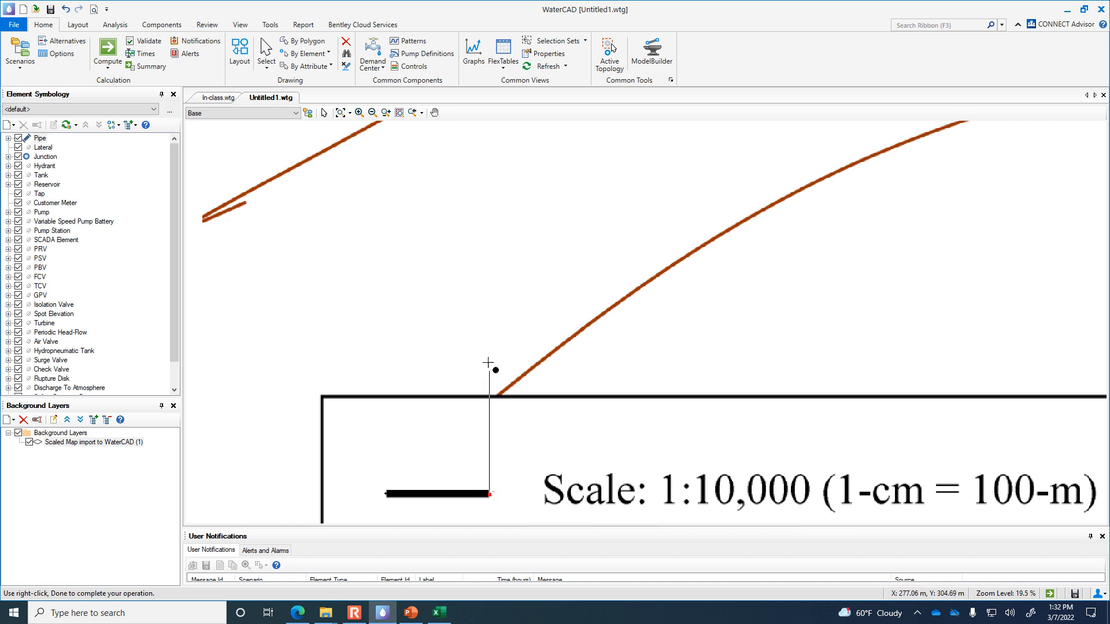
left_click(324, 113)
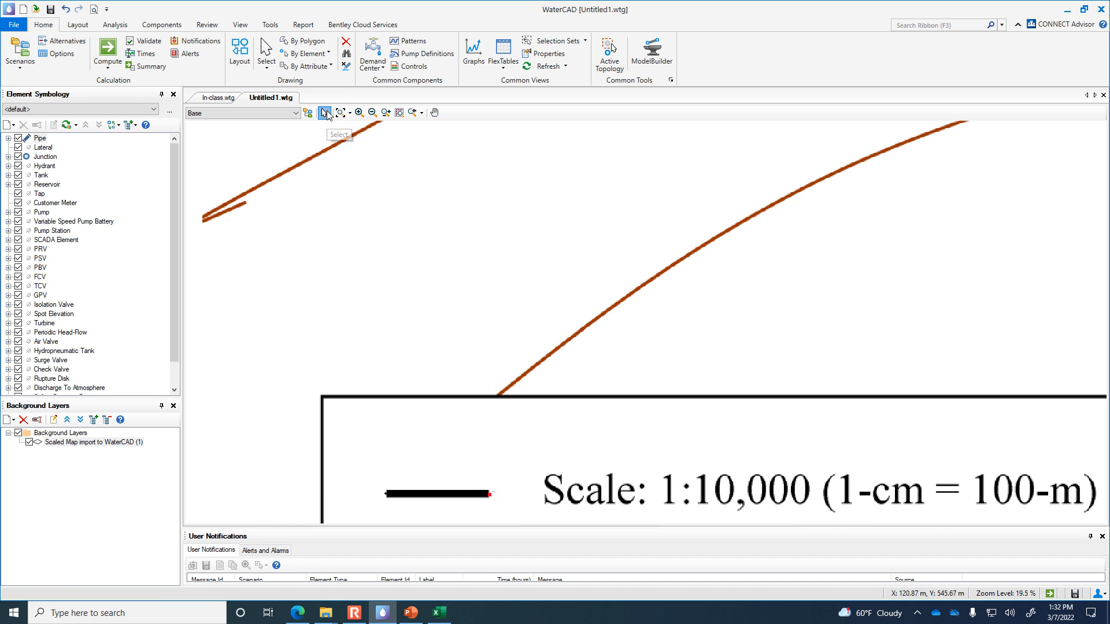
Check the test pipe's scaled length in its properties against the 100 m scale bar.
double_click(423, 494)
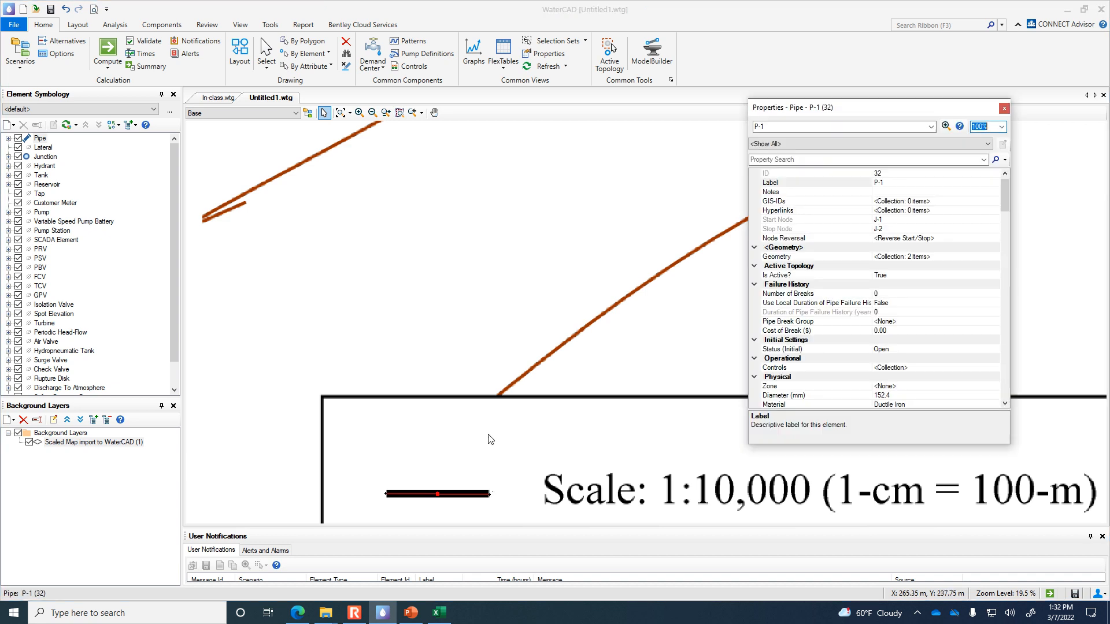
scroll(937, 302, "down", 2)
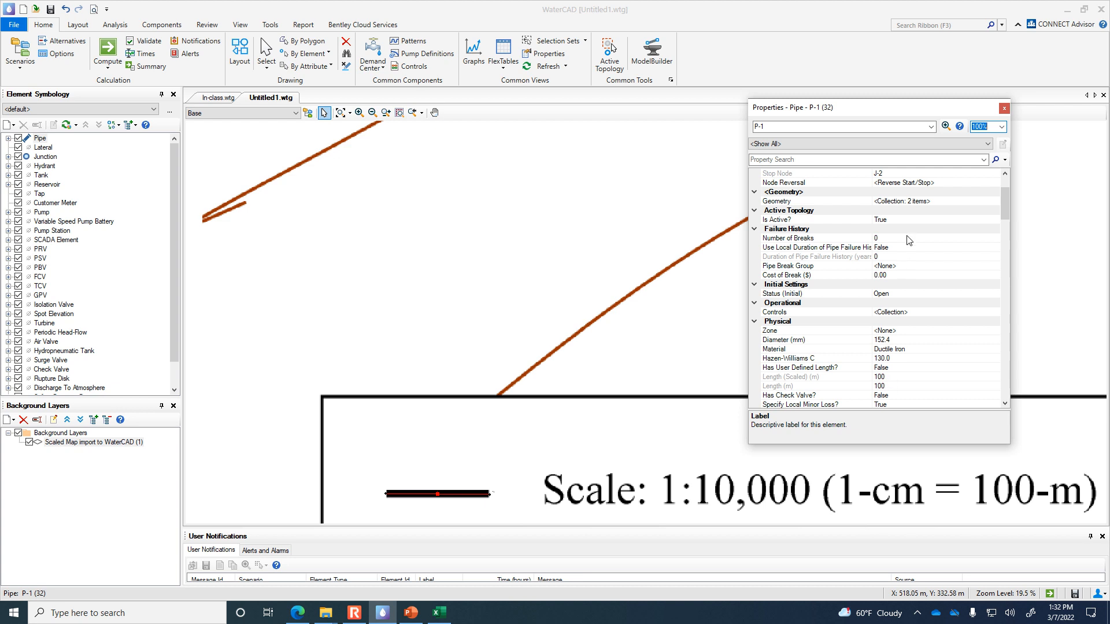
left_click(1003, 107)
Place a reservoir on the contours northwest of point A and connect it by pipe to a junction at A.
scroll(642, 451, "down", 6)
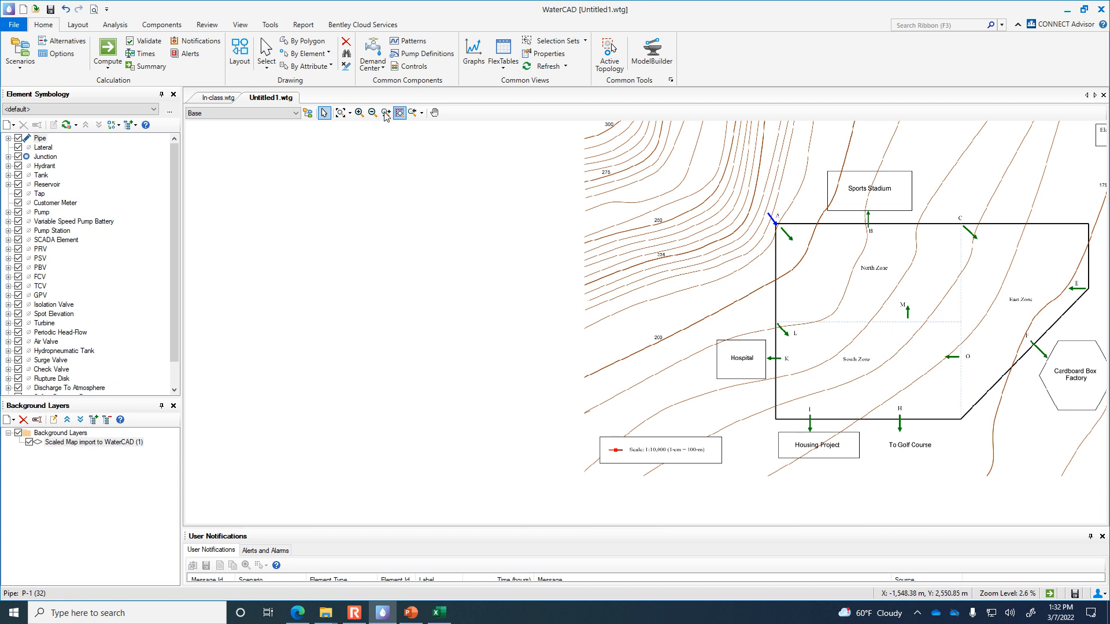
left_click(342, 113)
left_click(246, 65)
right_click(241, 172)
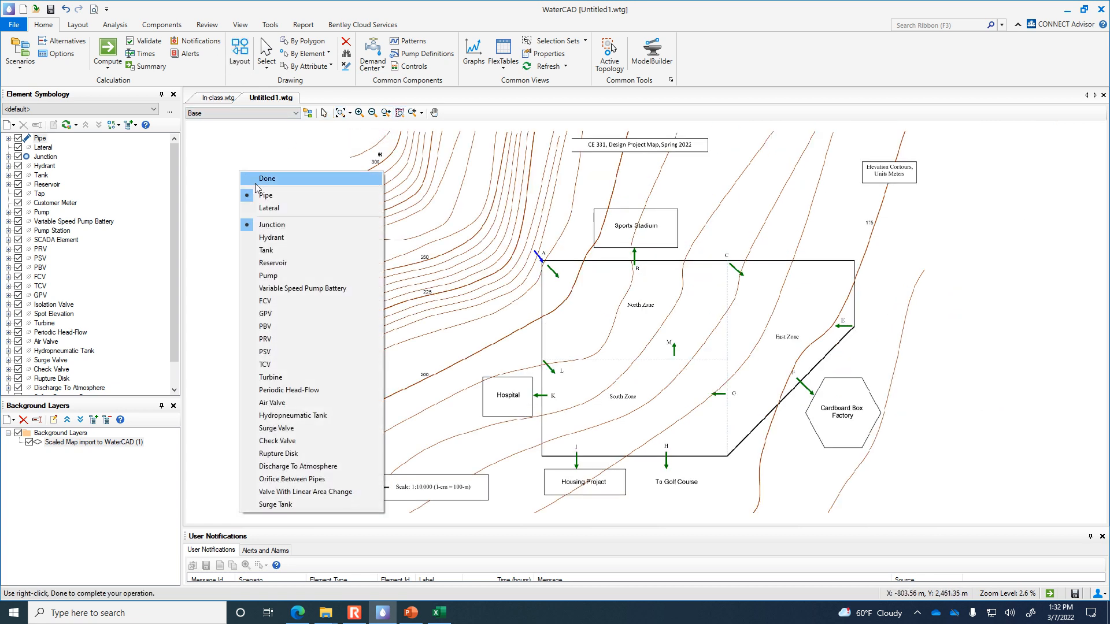
left_click(284, 263)
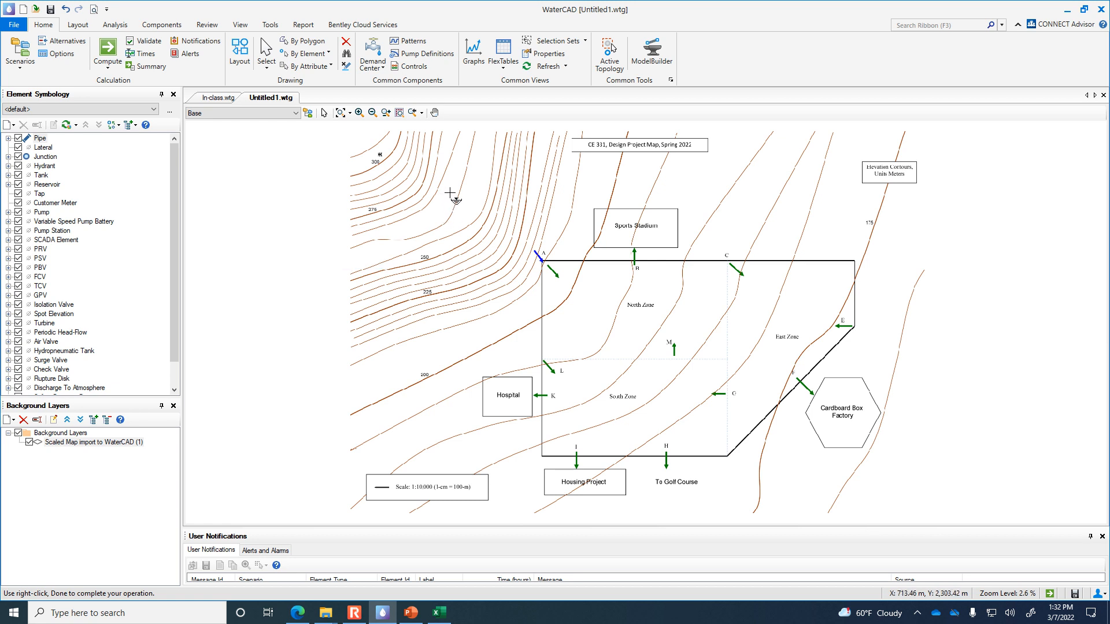
left_click(450, 192)
right_click(482, 207)
left_click(539, 275)
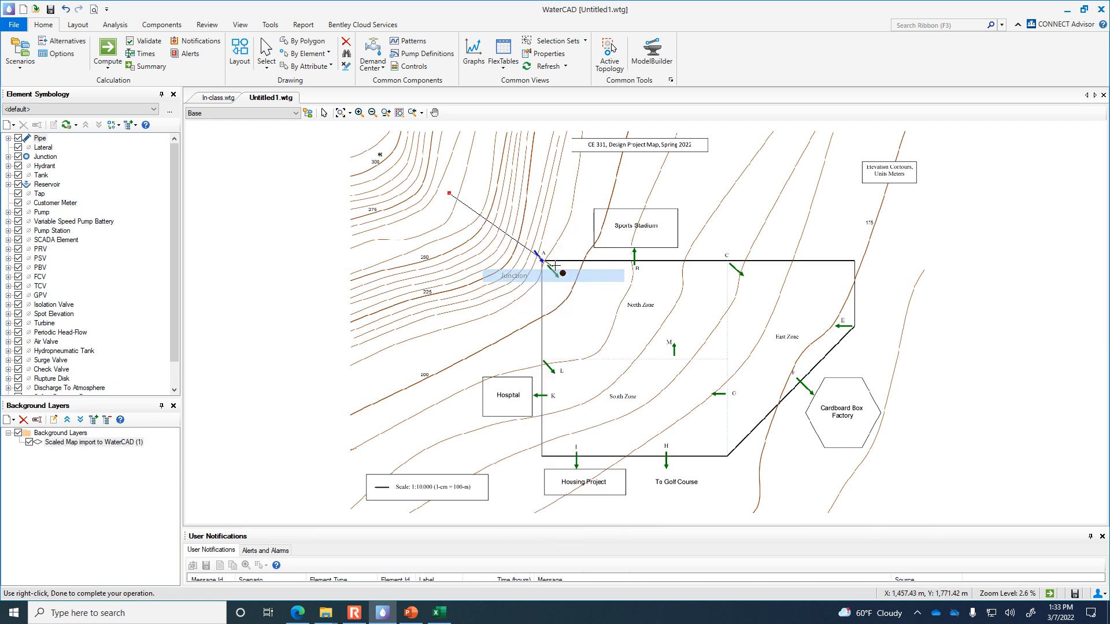
left_click(543, 260)
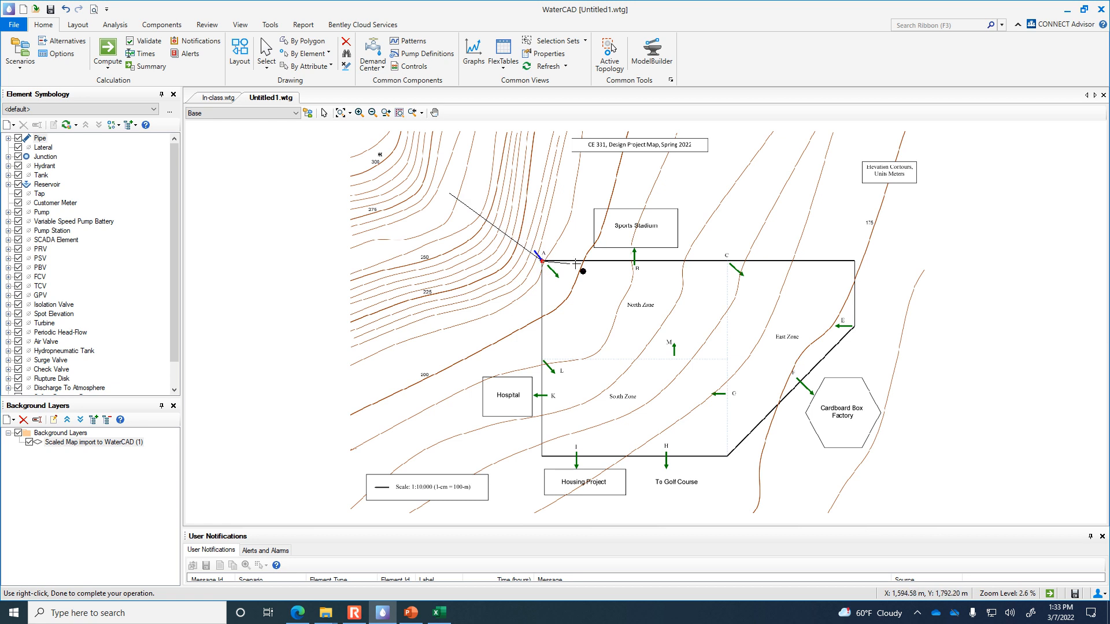
Continue the pipe layout with junctions at B, C and E, and hide the scaled map background layer.
left_click(635, 262)
left_click(729, 261)
left_click(855, 327)
left_click(28, 442)
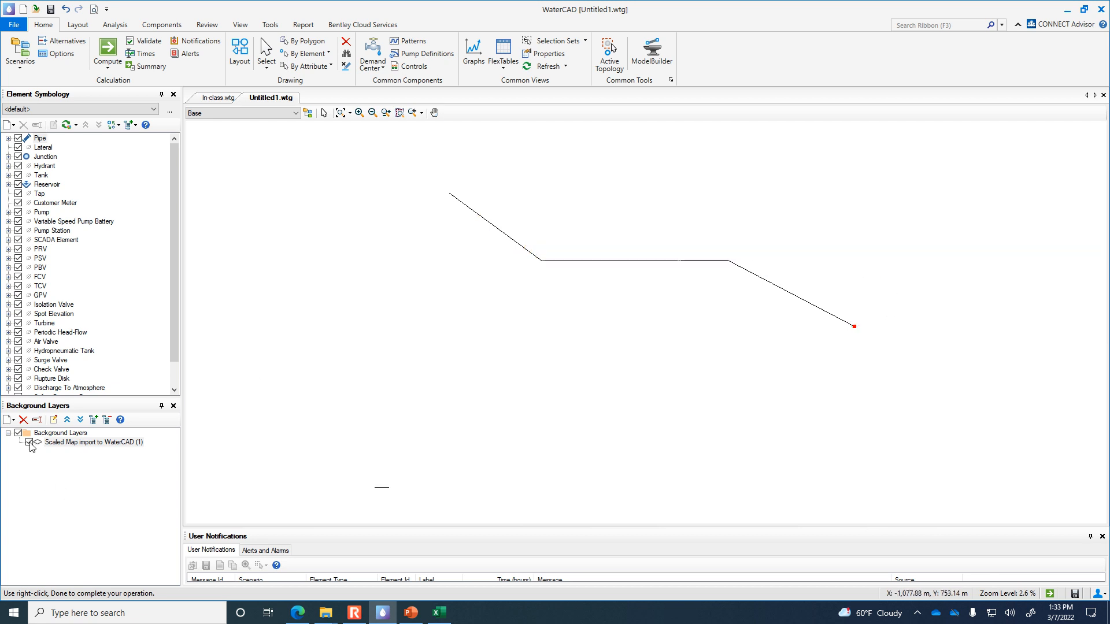
Show the scaled map to review the pipe table's scaled lengths, diameters and materials, and hide the map layer again.
left_click(28, 442)
left_click(29, 443)
left_click(29, 443)
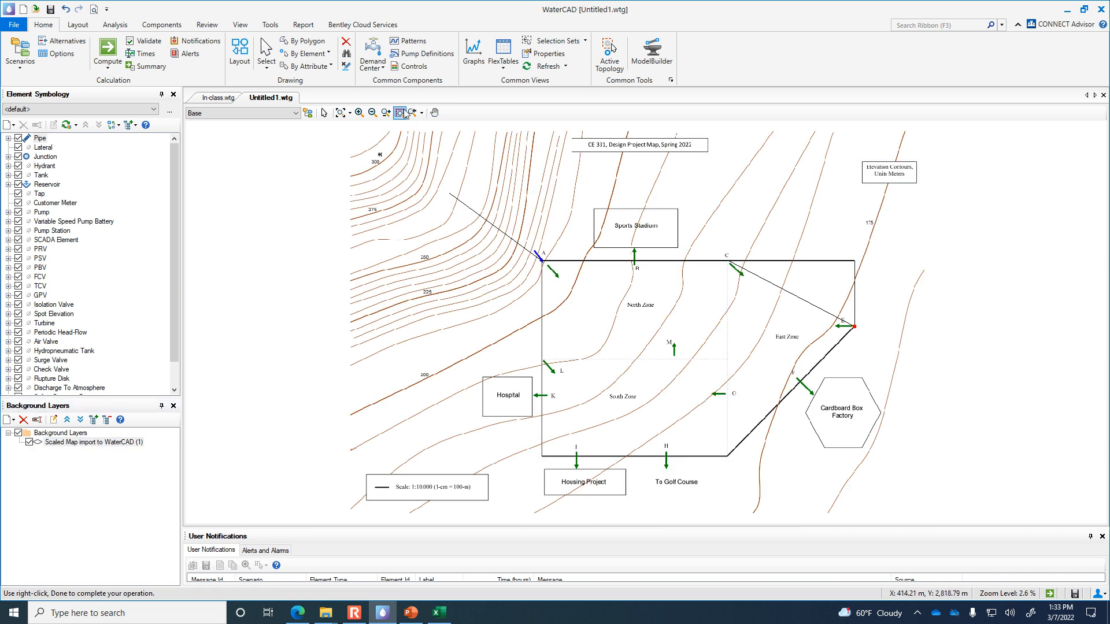
left_click(505, 68)
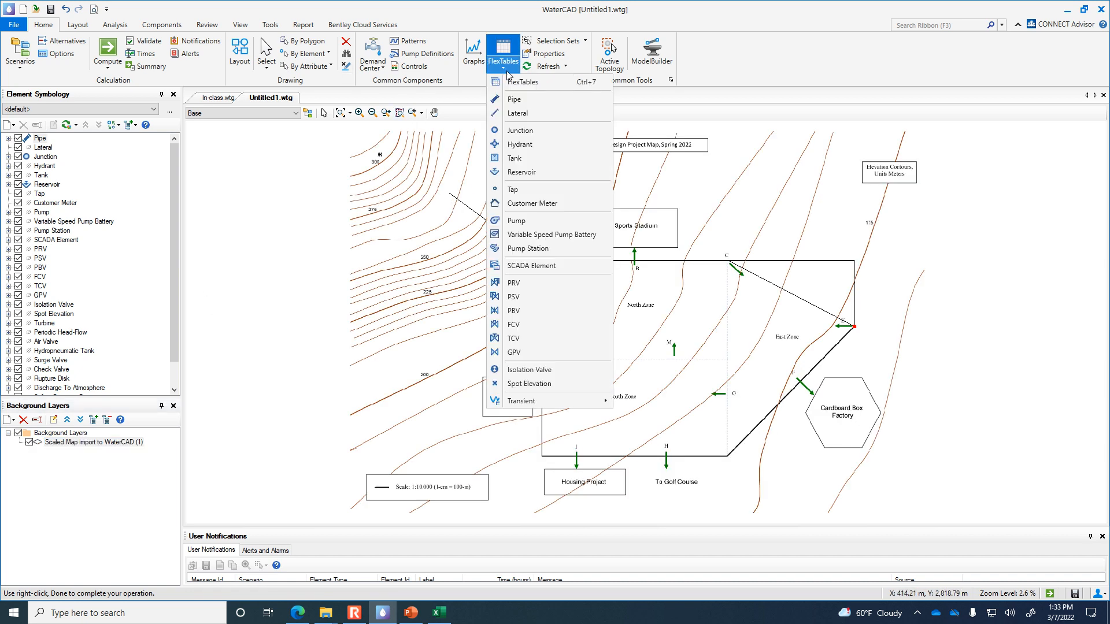
left_click(529, 100)
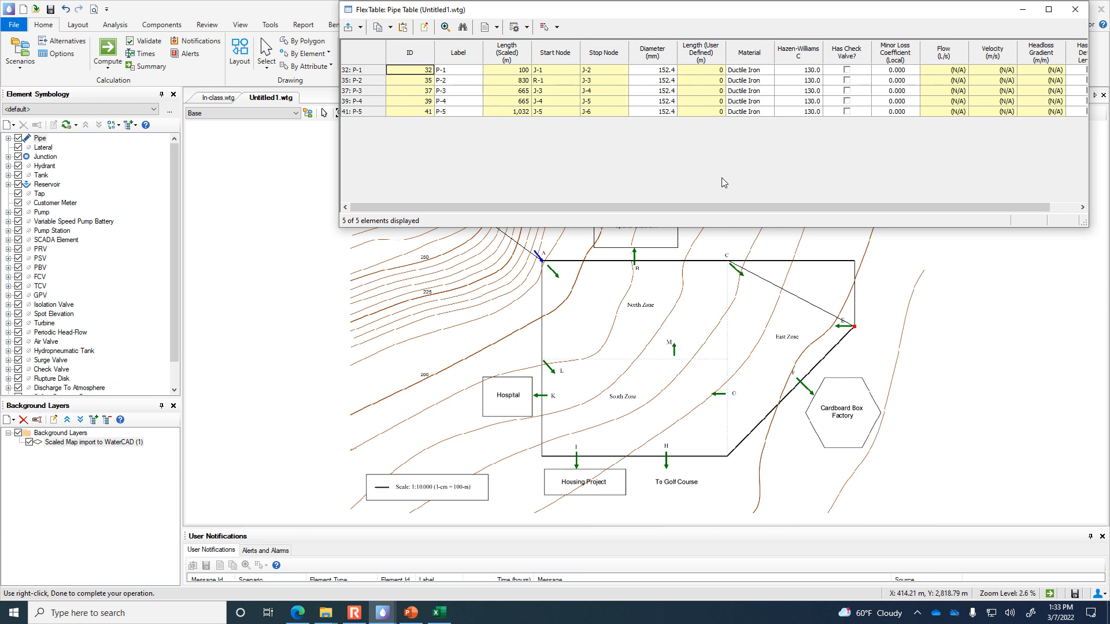
left_click_drag(744, 210, 691, 215)
left_click_drag(936, 205, 964, 207)
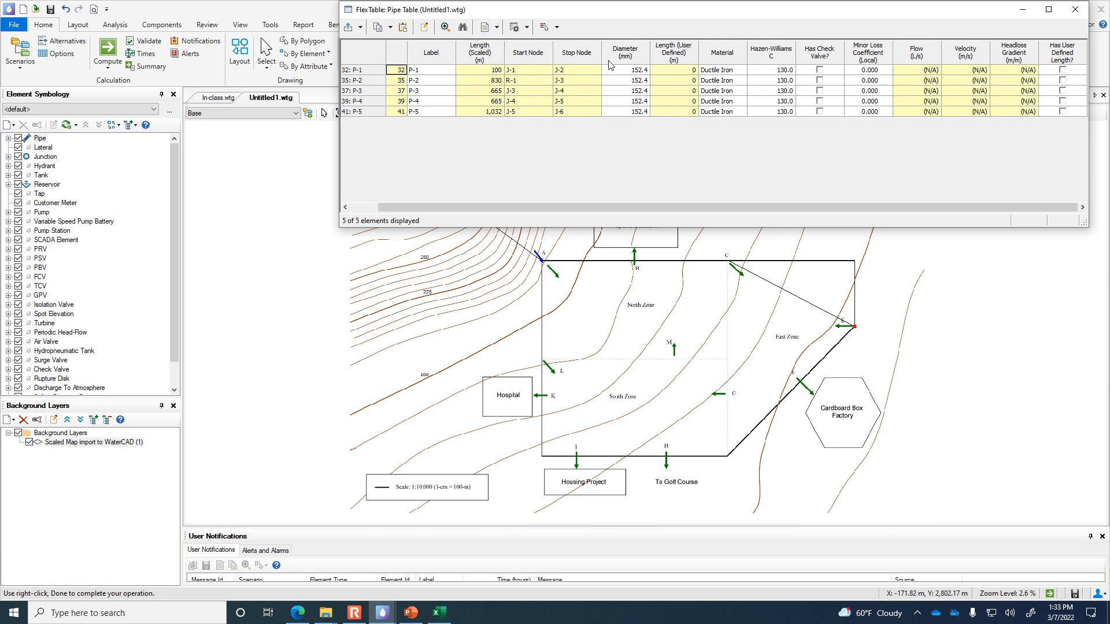
left_click(1076, 9)
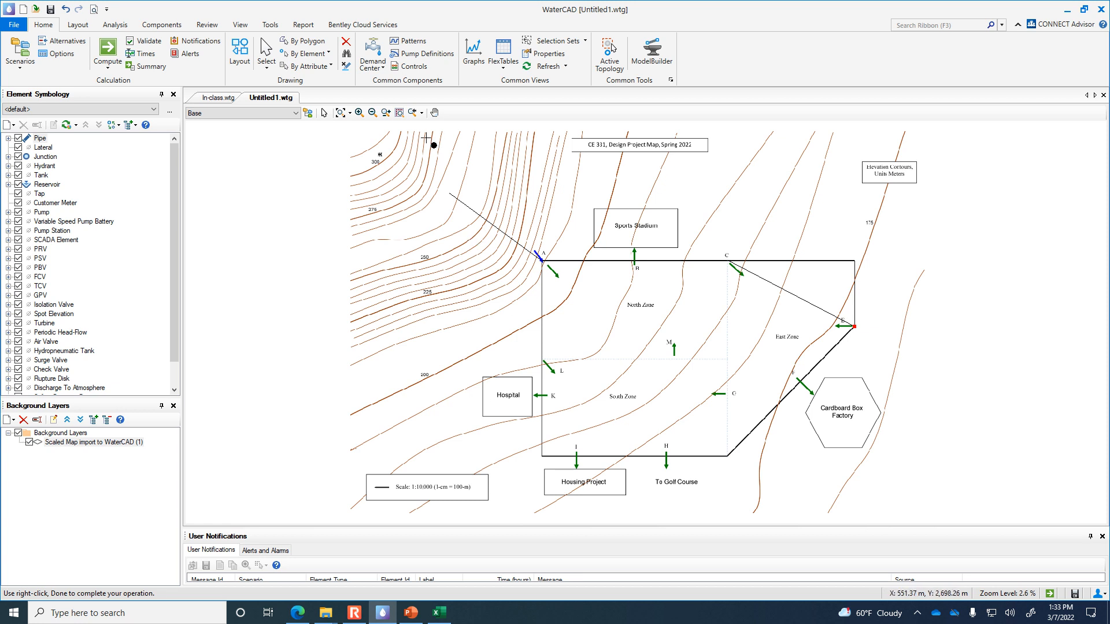
left_click(29, 443)
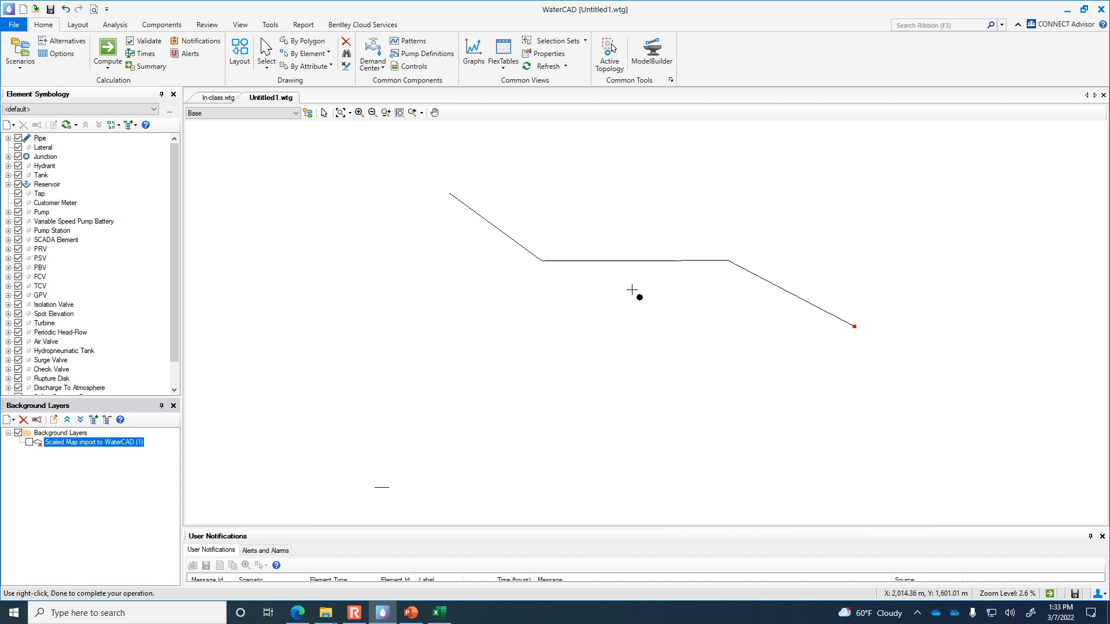
key("Escape")
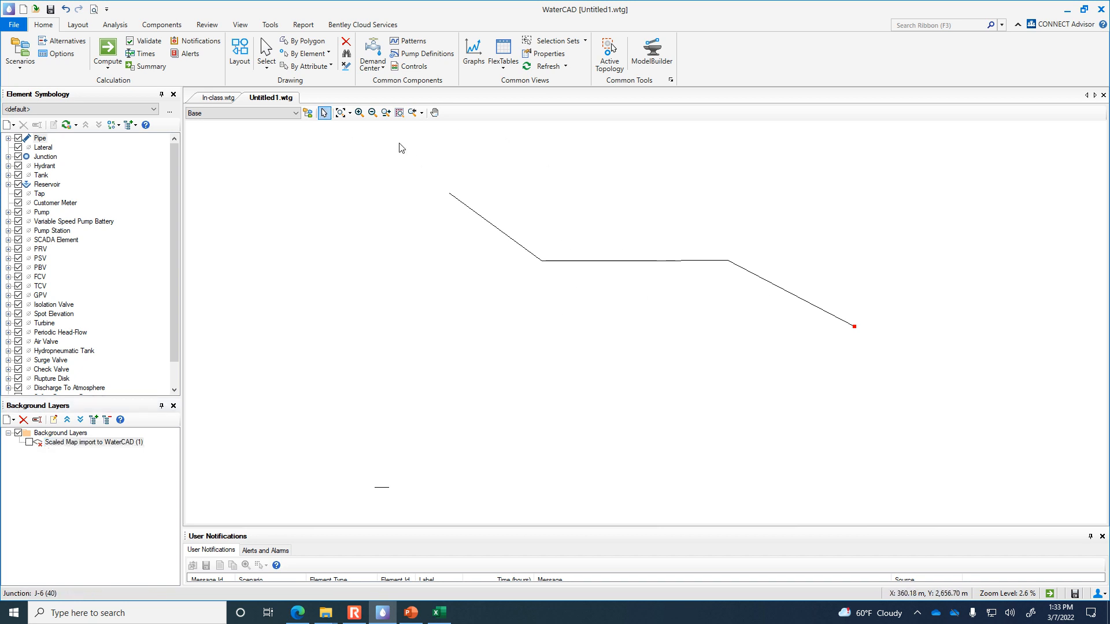
Set the drawing's symbol size multiplier and text height multiplier to 5.
left_click(270, 26)
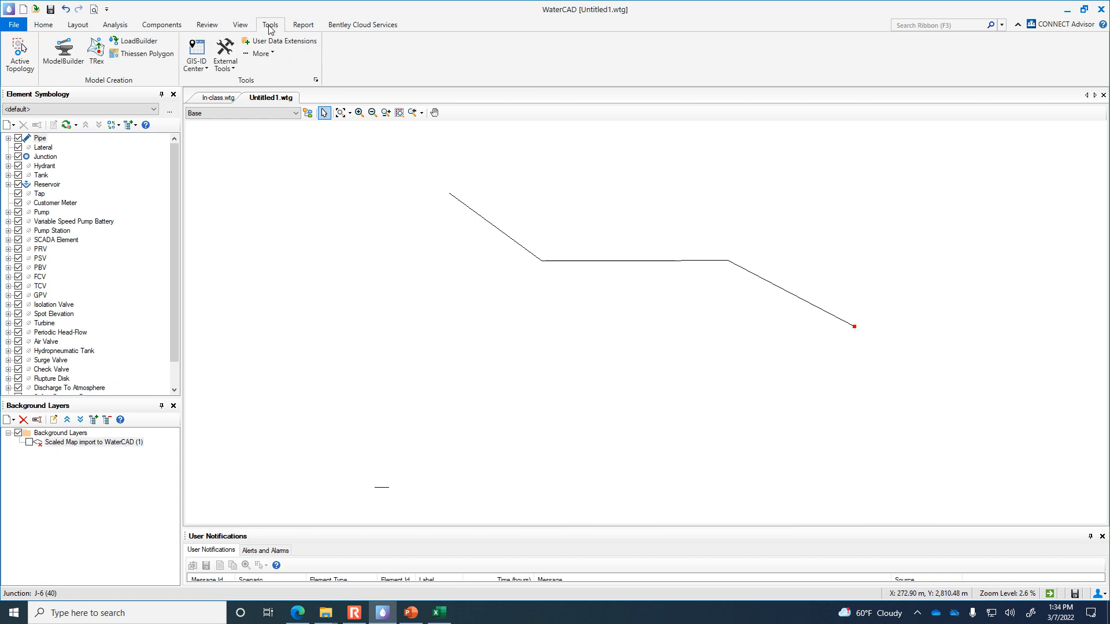
left_click(260, 53)
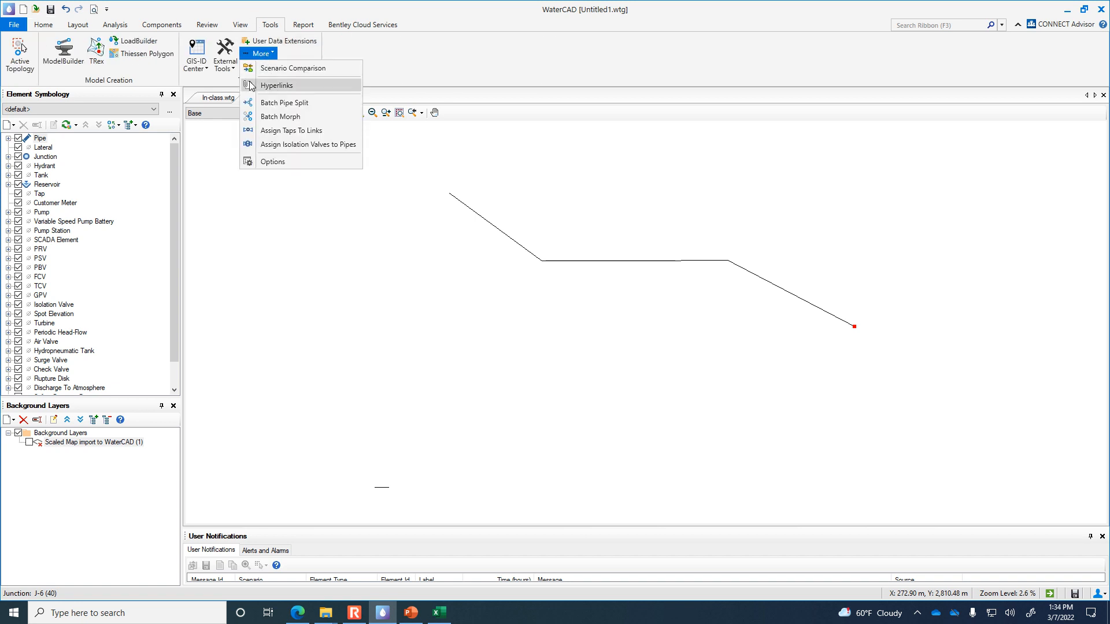
left_click(266, 161)
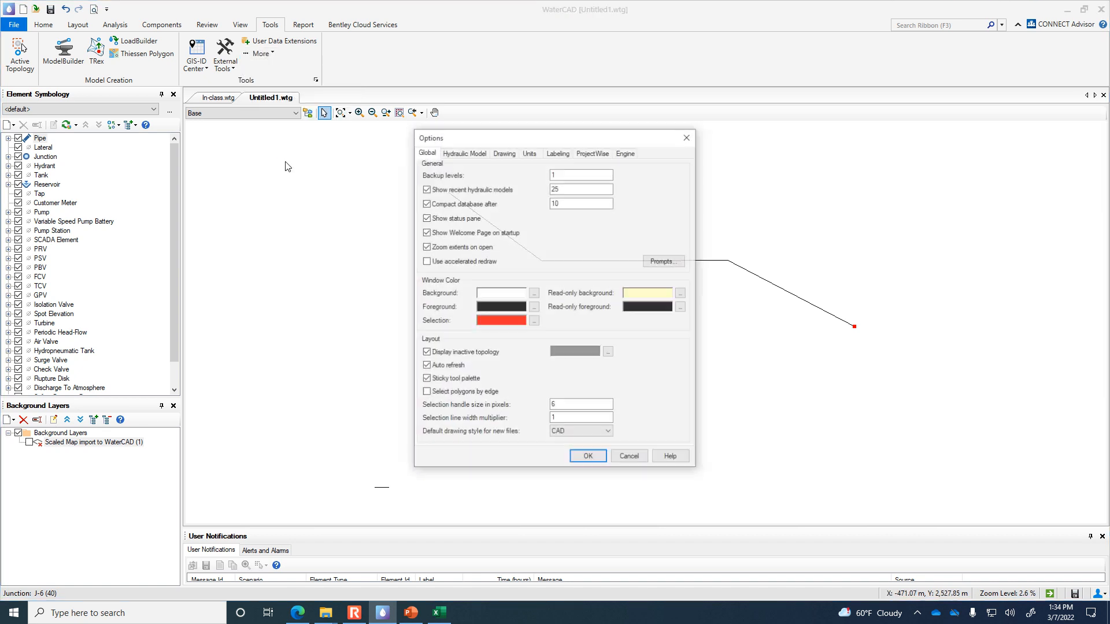
left_click(529, 154)
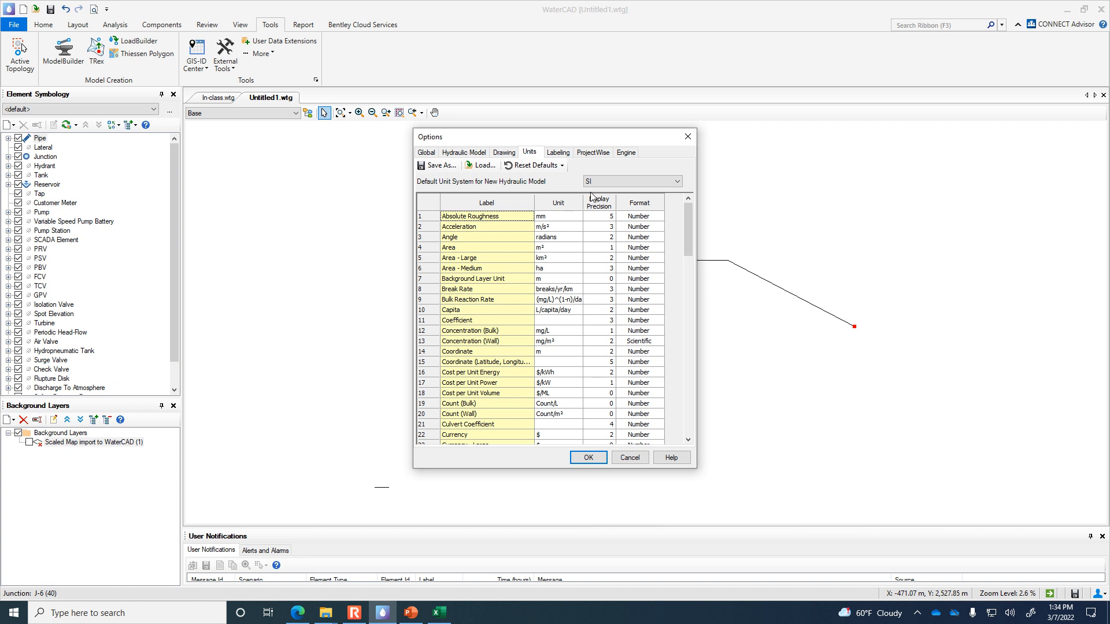
left_click(506, 154)
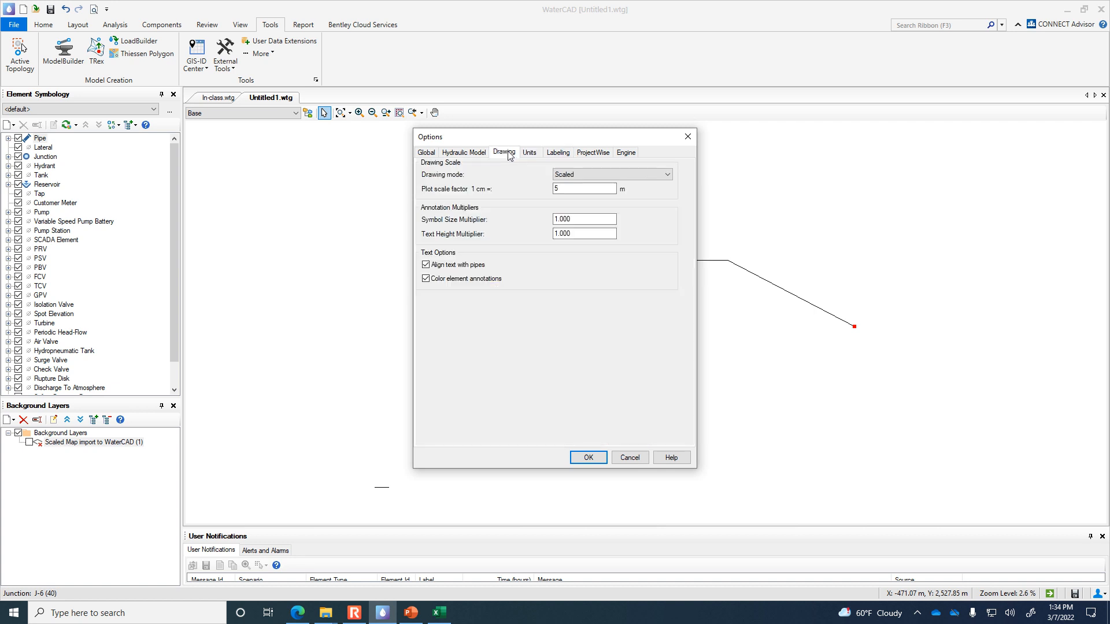
mouse_move(544, 140)
left_mouse_down()
mouse_move(558, 148)
mouse_move(213, 202)
mouse_move(223, 172)
mouse_move(246, 164)
left_mouse_up()
left_click(287, 244)
left_click_drag(287, 244, 227, 247)
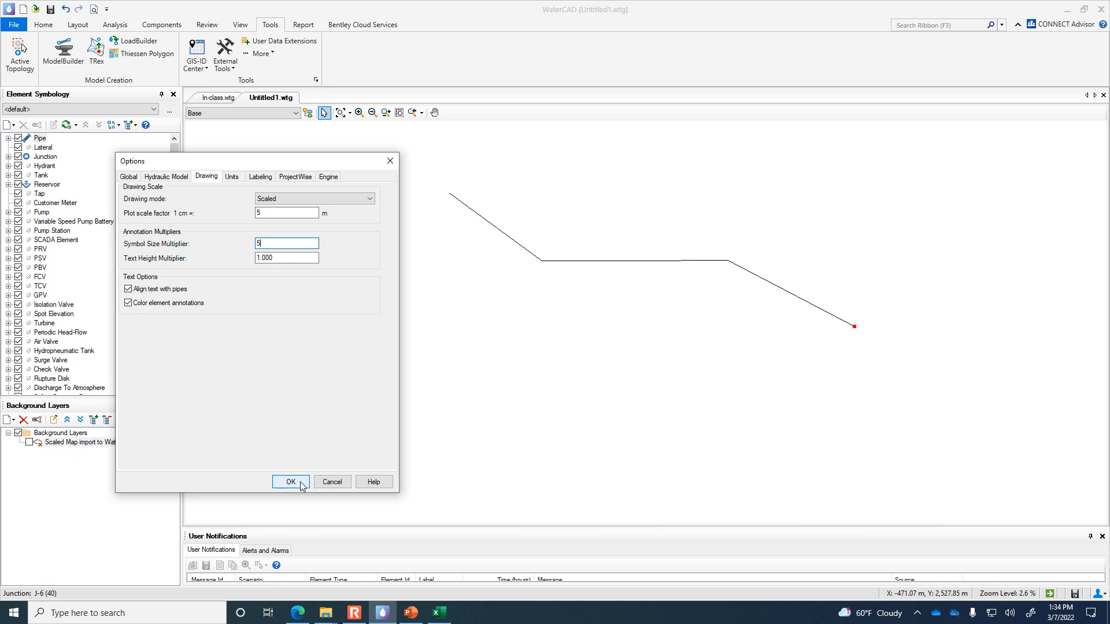
left_click(280, 257)
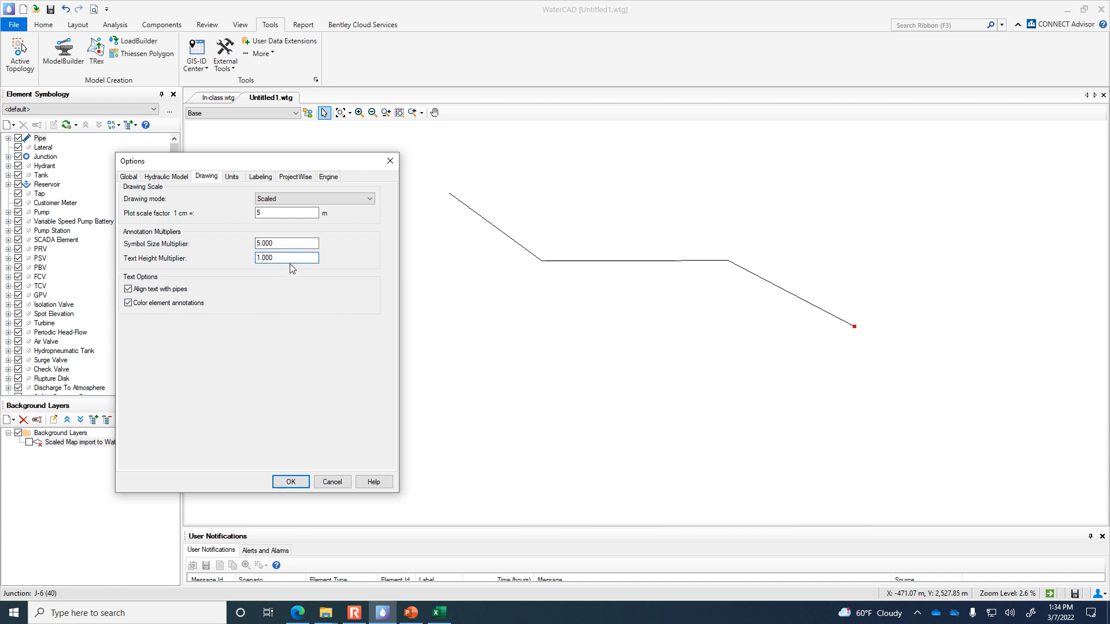
left_click_drag(282, 255, 240, 259)
type("5")
left_click(294, 482)
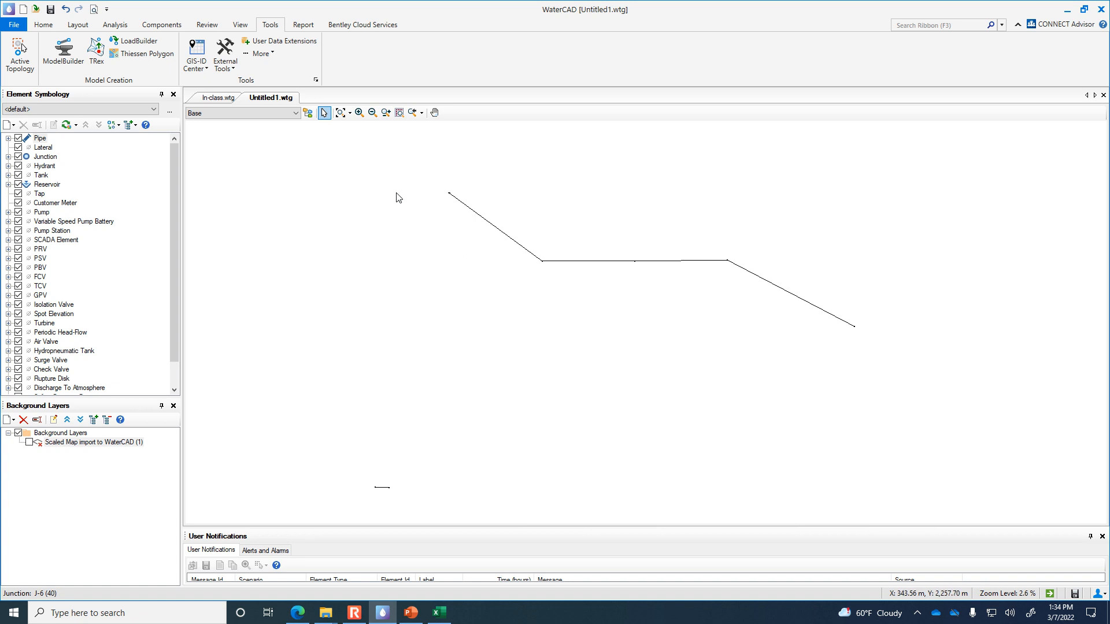
Raise the drawing's symbol size and text height multipliers to 10.
left_click(261, 54)
left_click(280, 161)
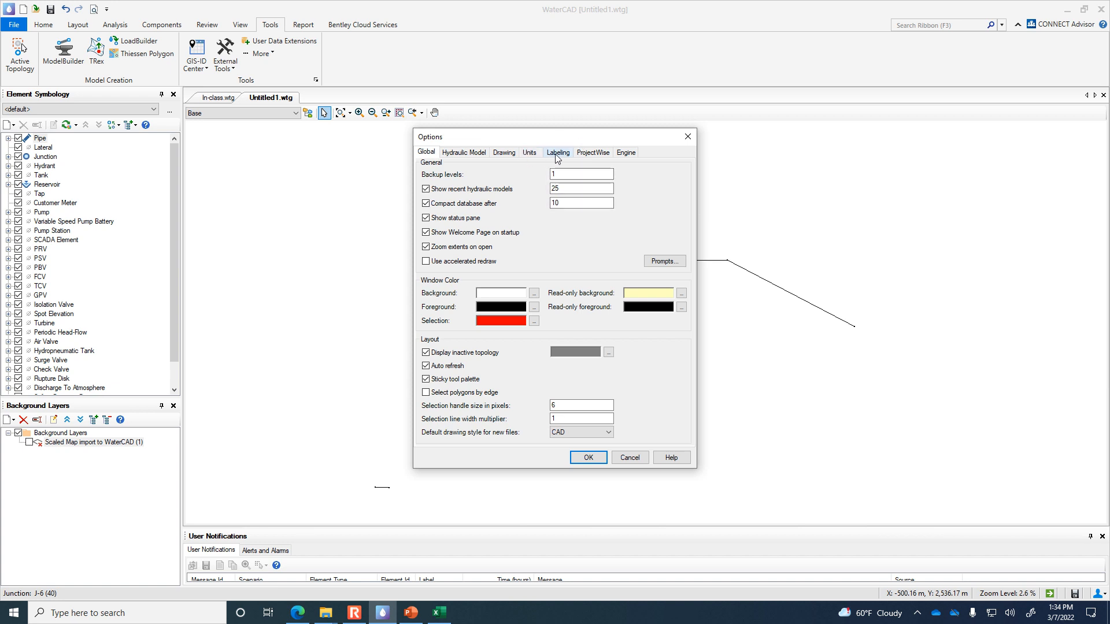
left_click(558, 153)
left_click(530, 153)
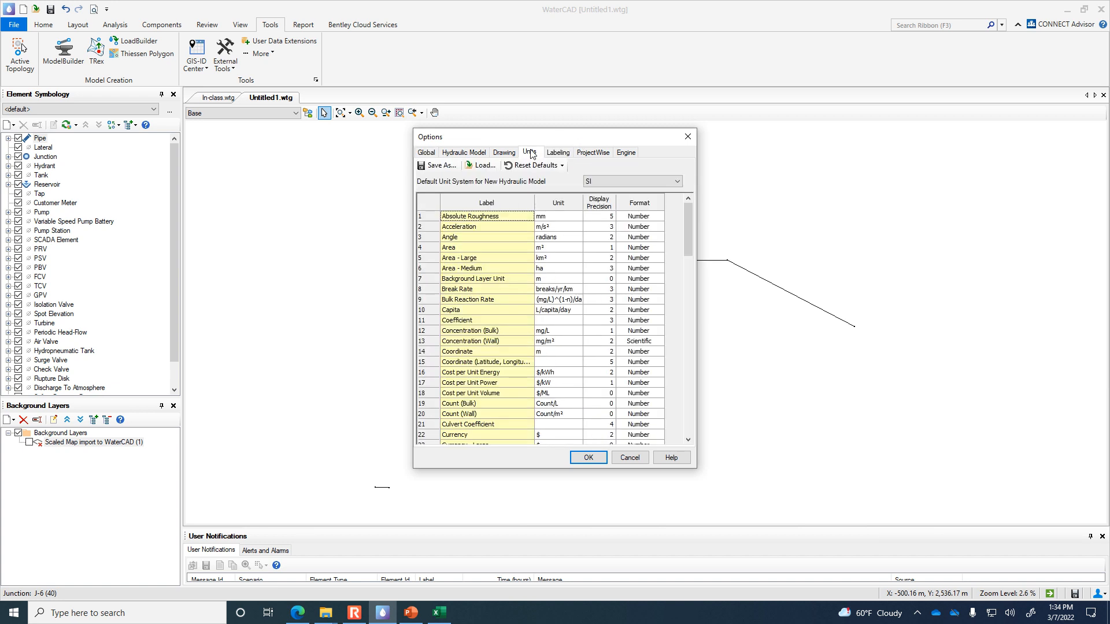
left_click(431, 152)
left_click_drag(549, 140, 285, 121)
left_click(240, 134)
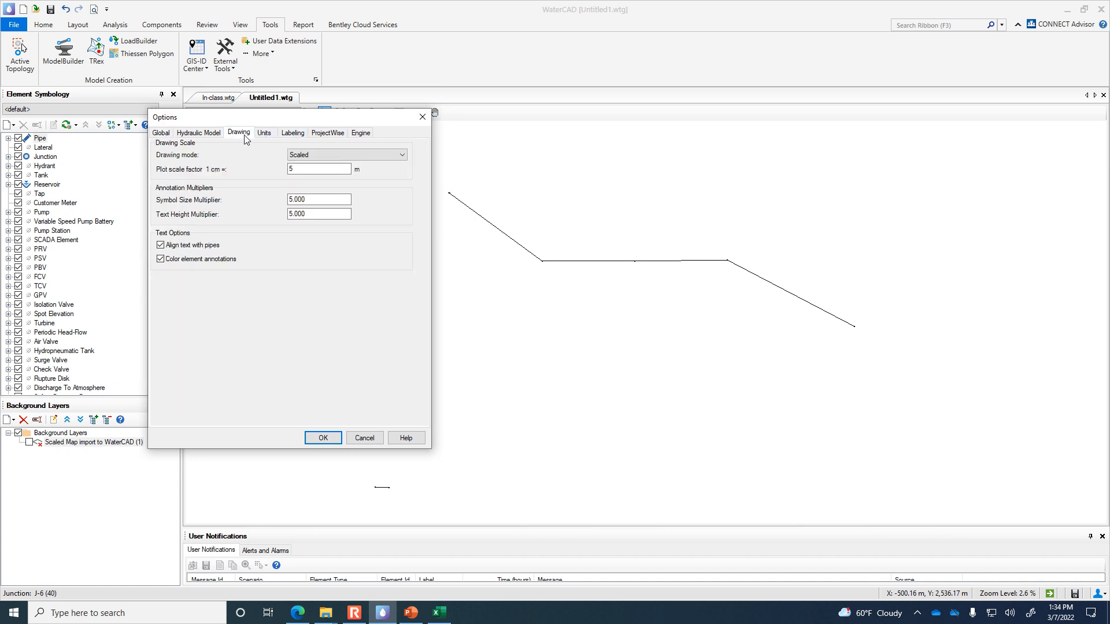
double_click(324, 201)
type("10")
left_click_drag(314, 216, 264, 213)
left_click(323, 438)
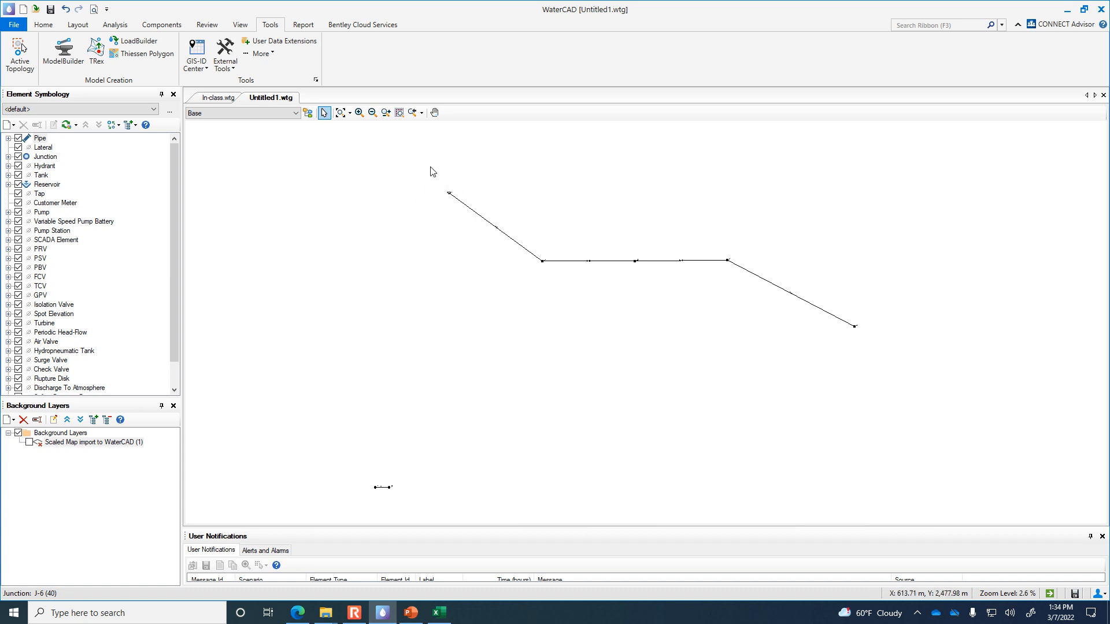
Set the drawing's symbol size multiplier to 20 and raise the text height multiplier to match.
left_click(265, 55)
left_click(299, 164)
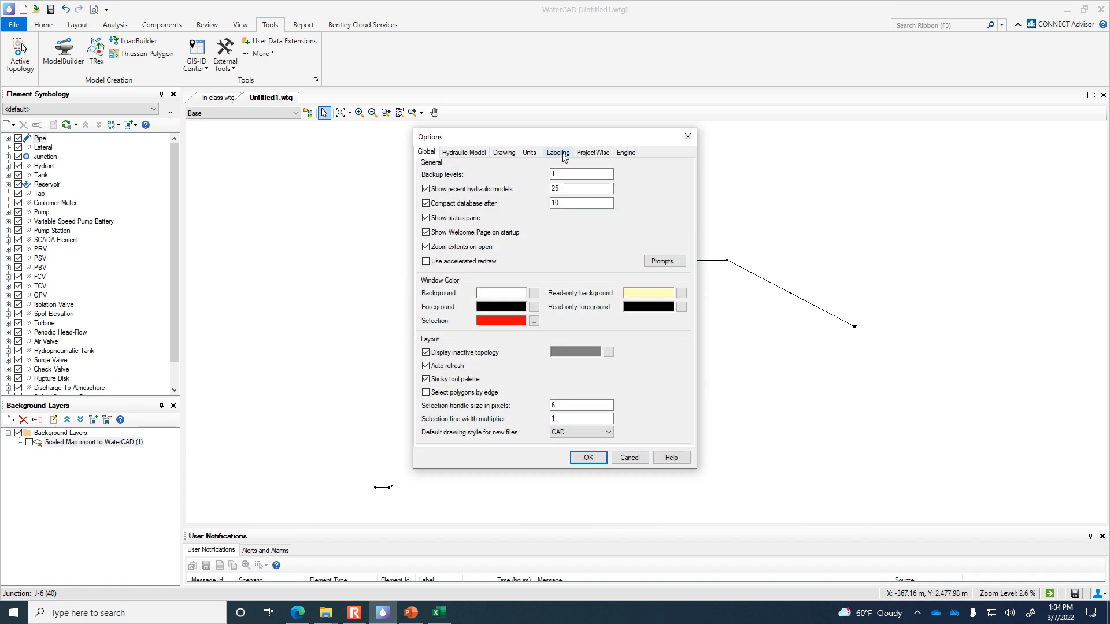
left_click(559, 153)
left_click(530, 154)
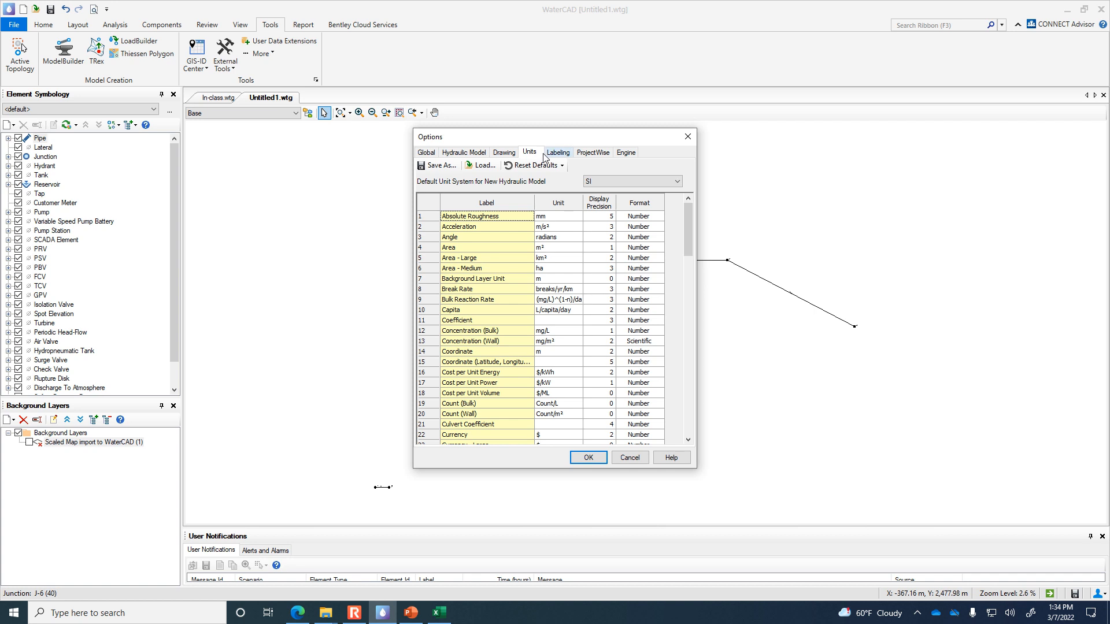
left_click(503, 153)
double_click(562, 219)
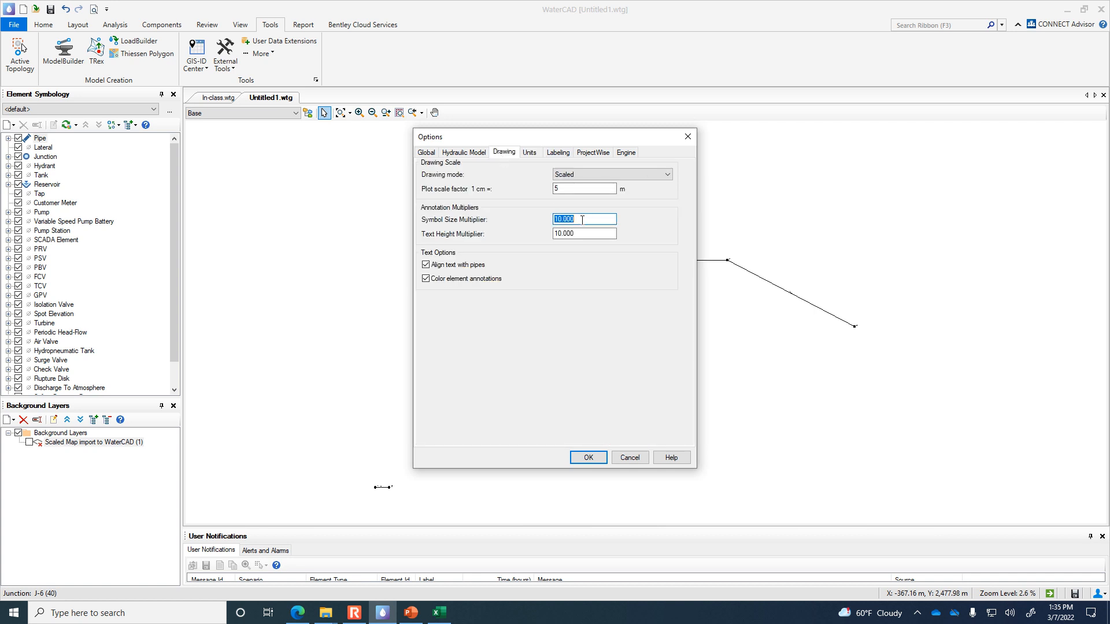
double_click(591, 233)
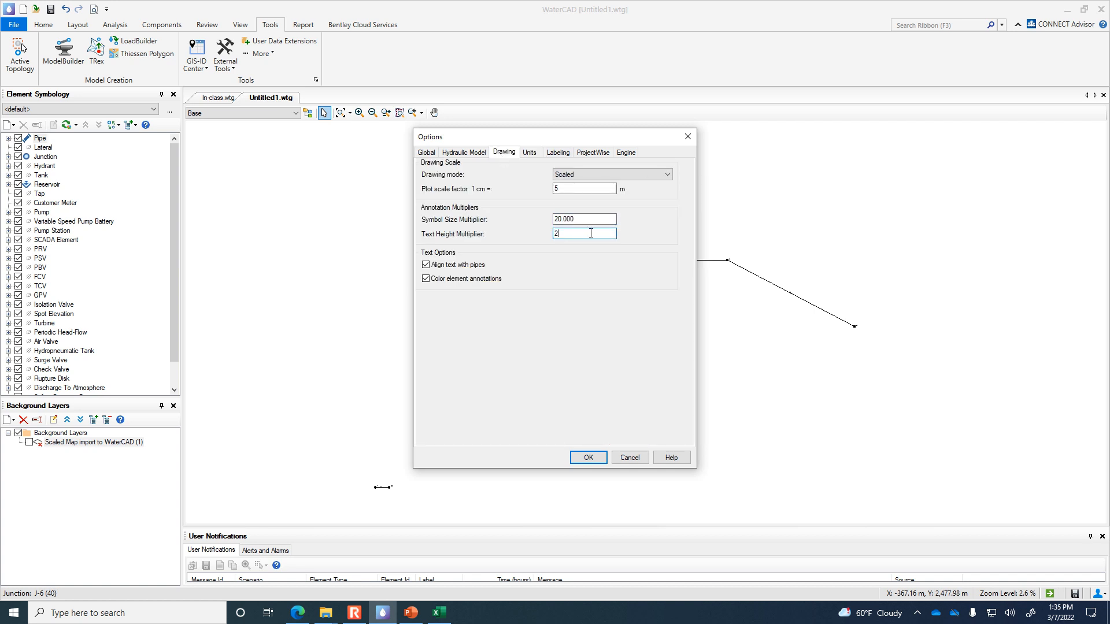
left_click(588, 457)
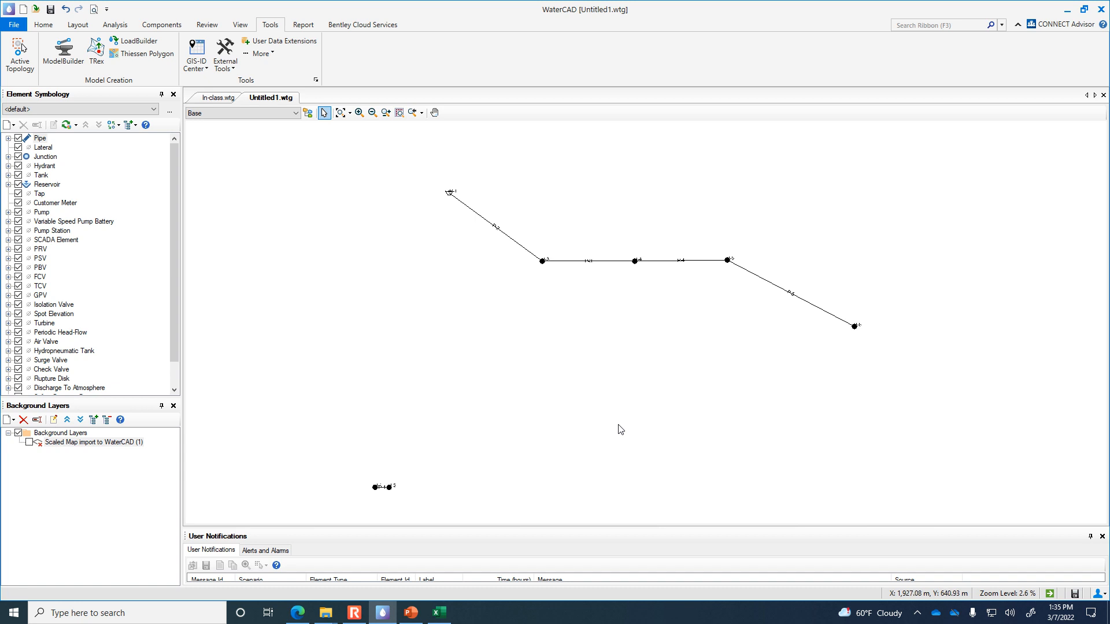
Switch to the PowerPoint lecture and review the HW 8 and HW 9 due dates on the 7 March 2022 announcements slide.
left_click(410, 613)
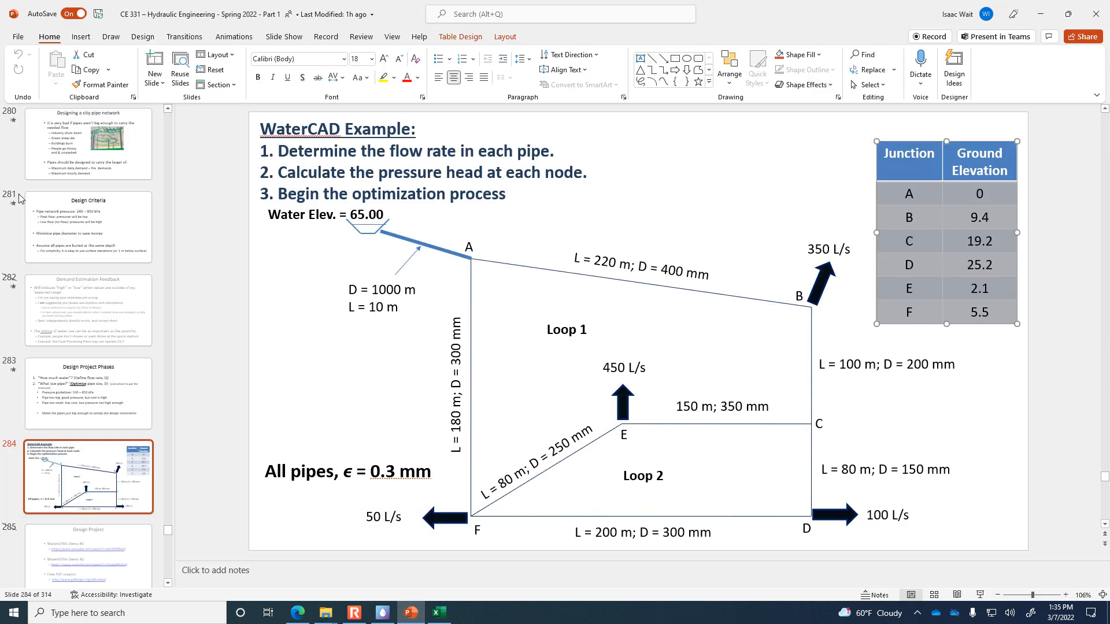
scroll(60, 242, "up", 5)
scroll(60, 242, "up", 1)
left_click(60, 243)
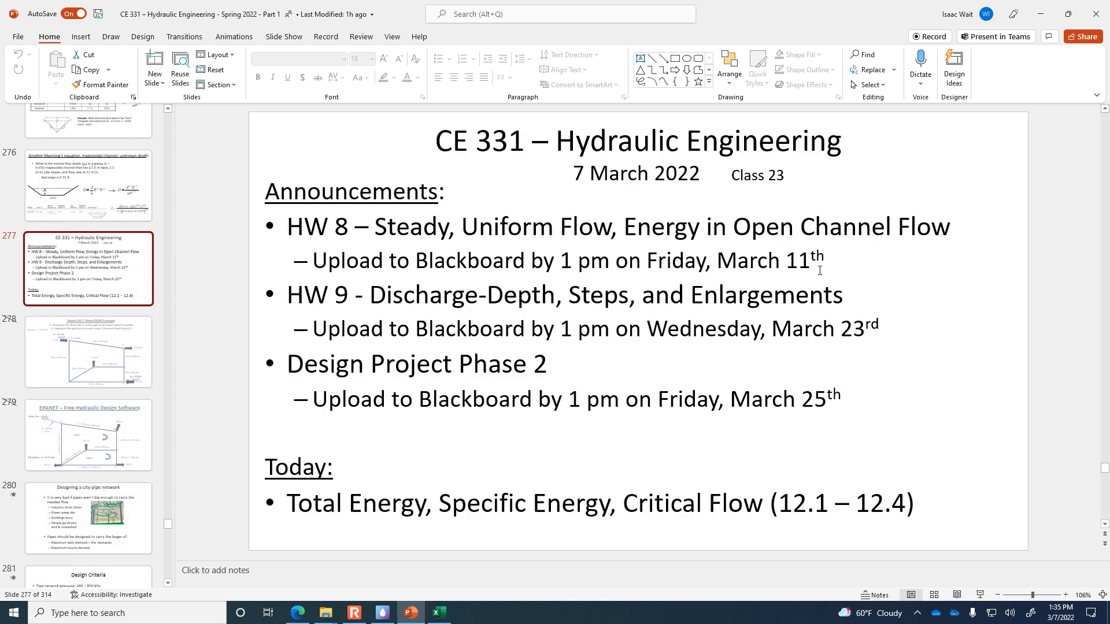
left_click_drag(648, 263, 819, 271)
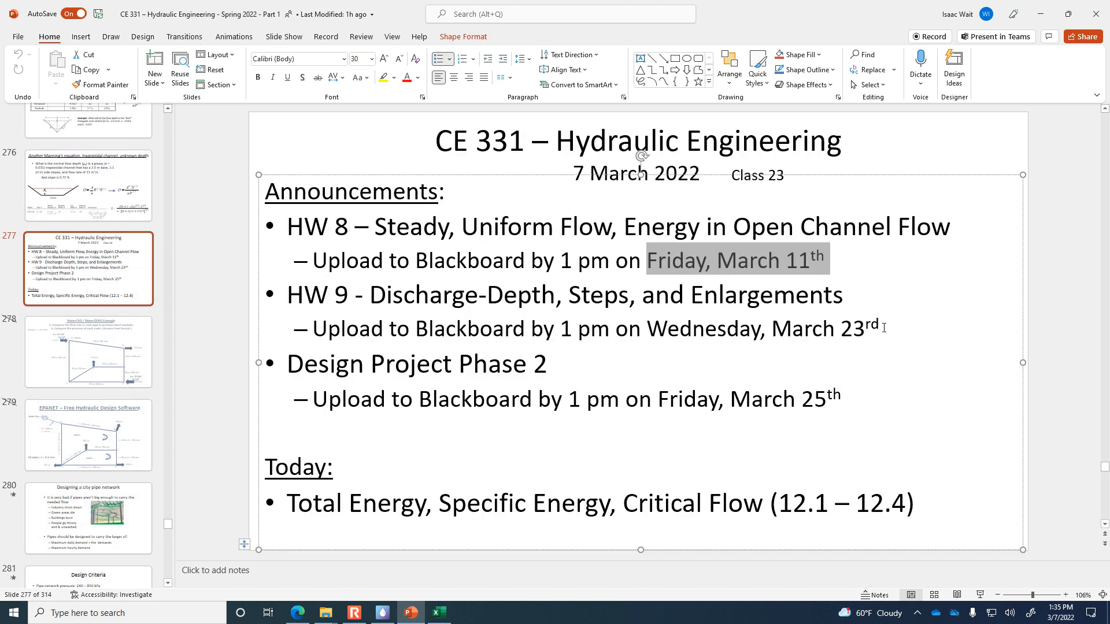
left_click_drag(884, 328, 842, 329)
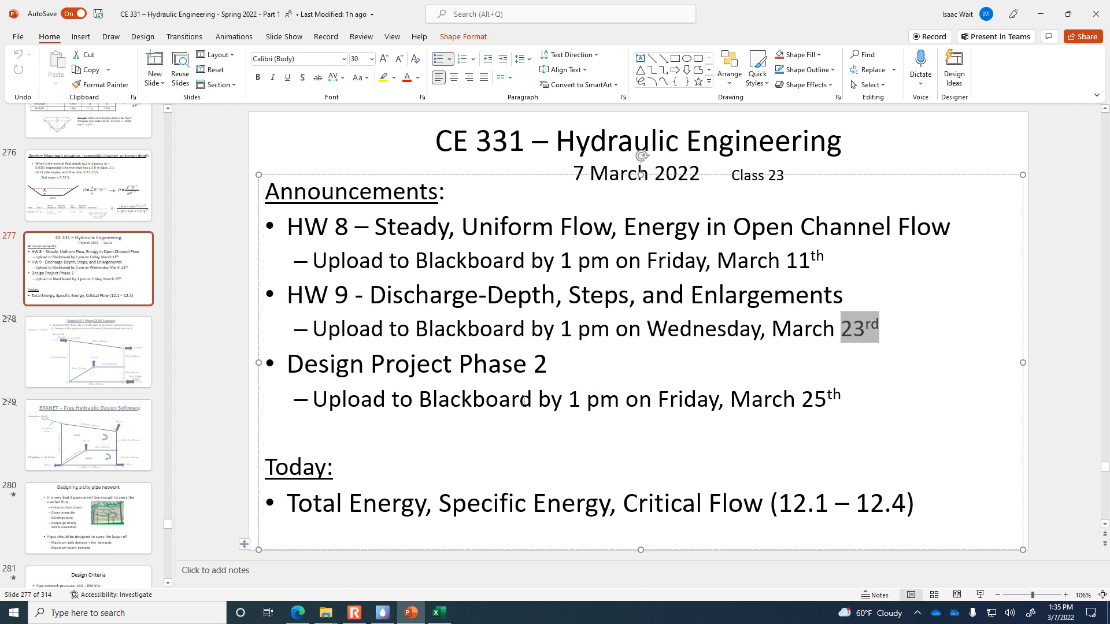